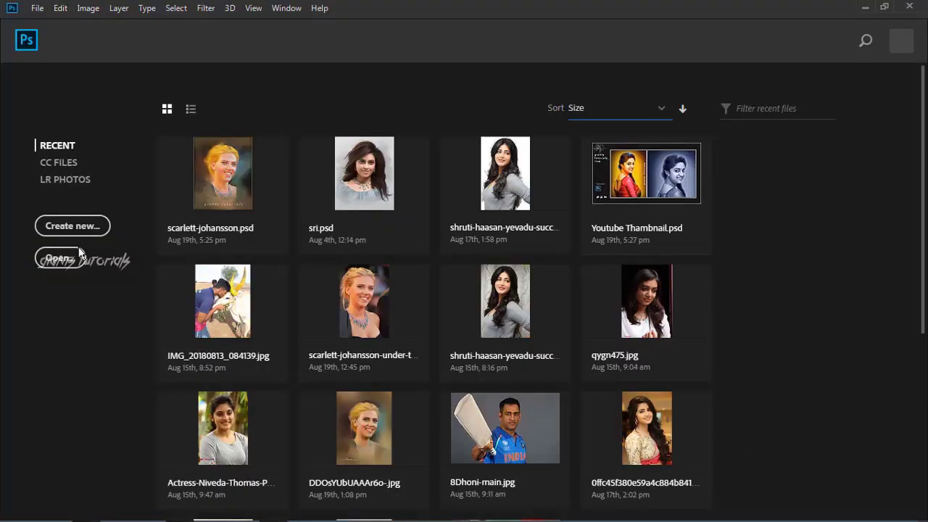
- Create a new document in pixels: width 1125, height 1500, resolution 200 ppi
{"action": "left_click", "coordinate": [68, 226]}
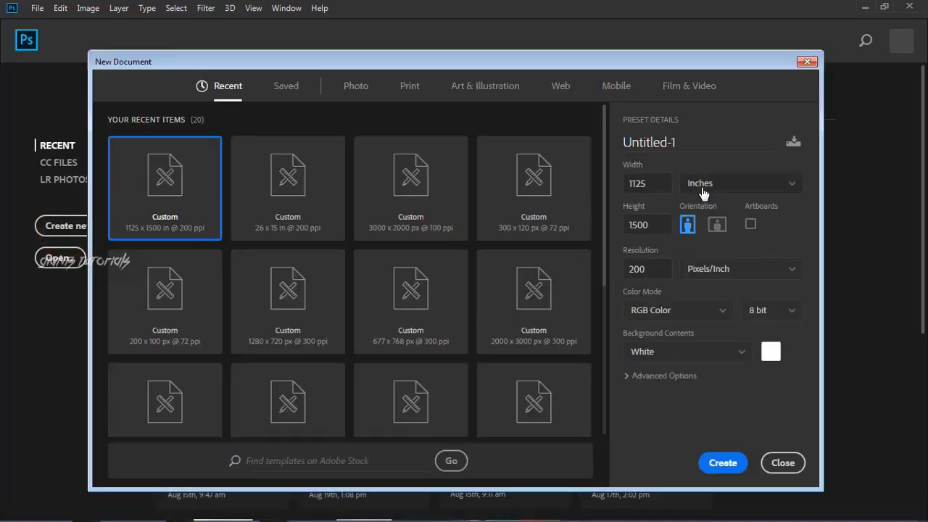
{"action": "left_click", "coordinate": [702, 190]}
{"action": "left_click", "coordinate": [700, 209]}
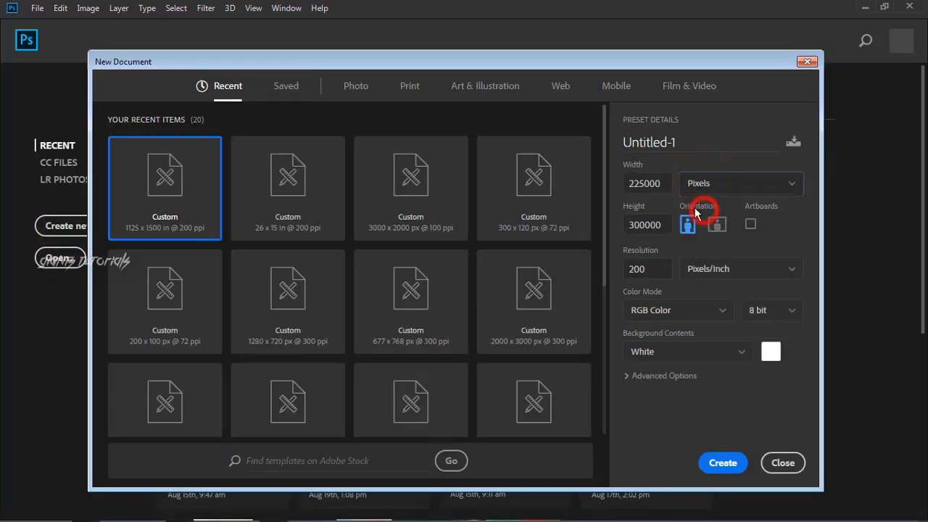
{"action": "key", "text": "ctrl+v"}
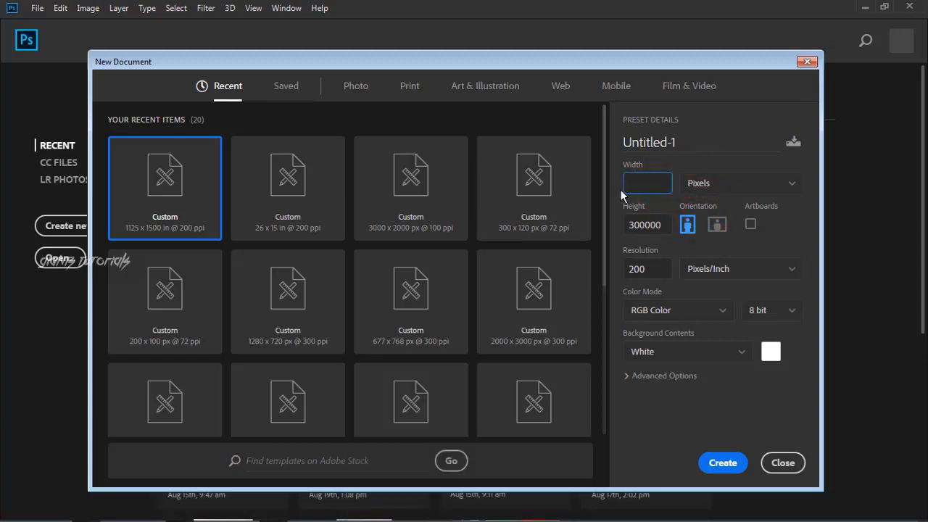
{"action": "type", "text": "5"}
{"action": "key", "text": "Tab"}
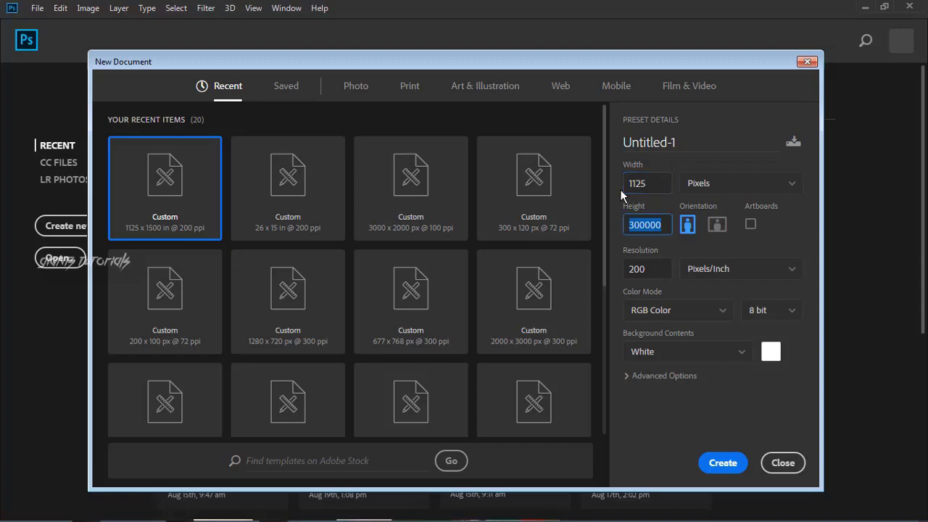
{"action": "type", "text": "150"}
{"action": "type", "text": "0"}
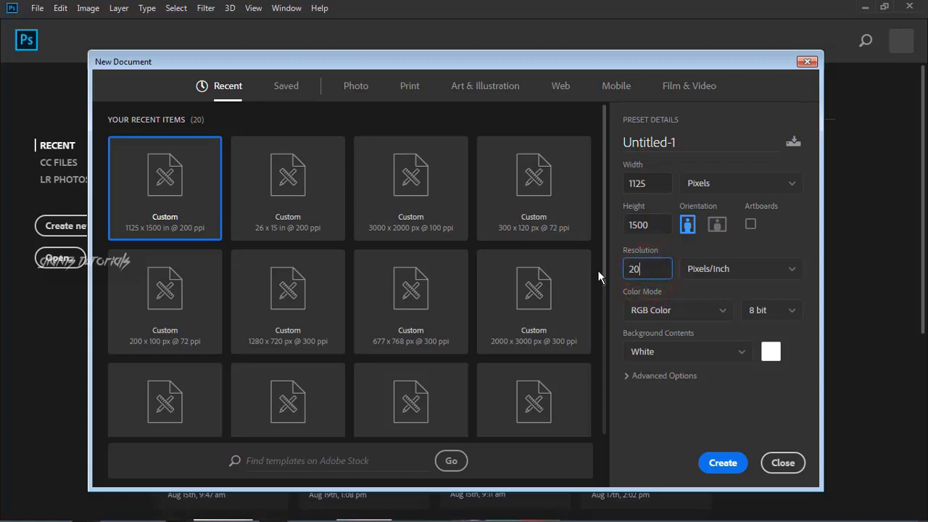
{"action": "left_click", "coordinate": [638, 417]}
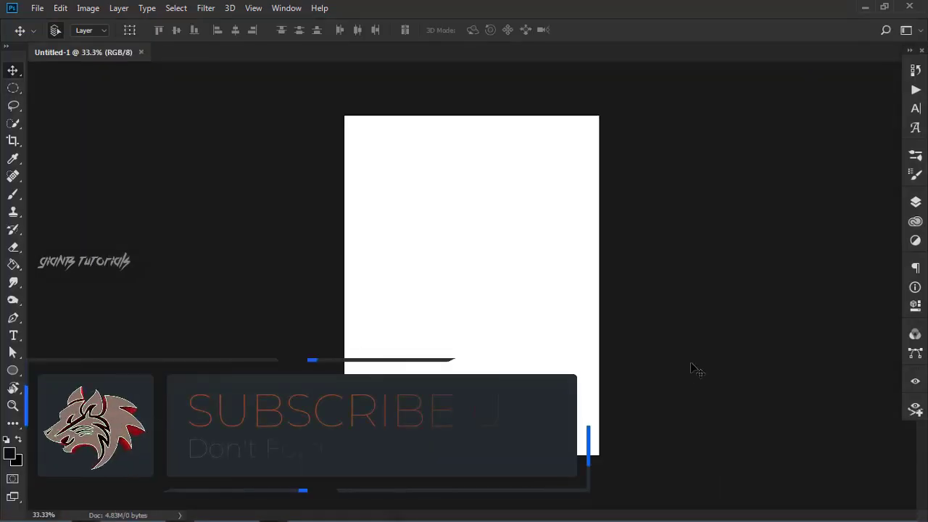
- Place the clouds-dawn-dusk-54089 sunset photo over the full canvas and hide its layer
{"action": "key", "text": "ctrl+0"}
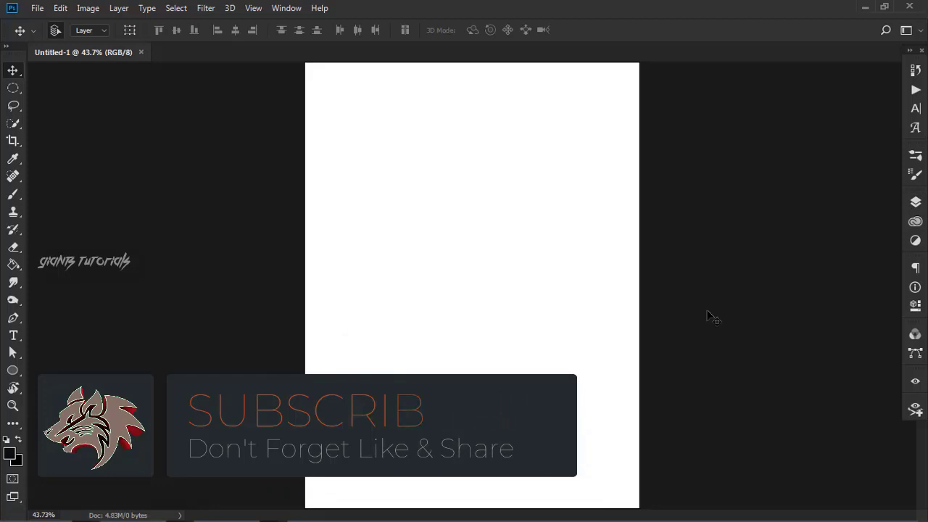
{"action": "key", "text": "ctrl+0"}
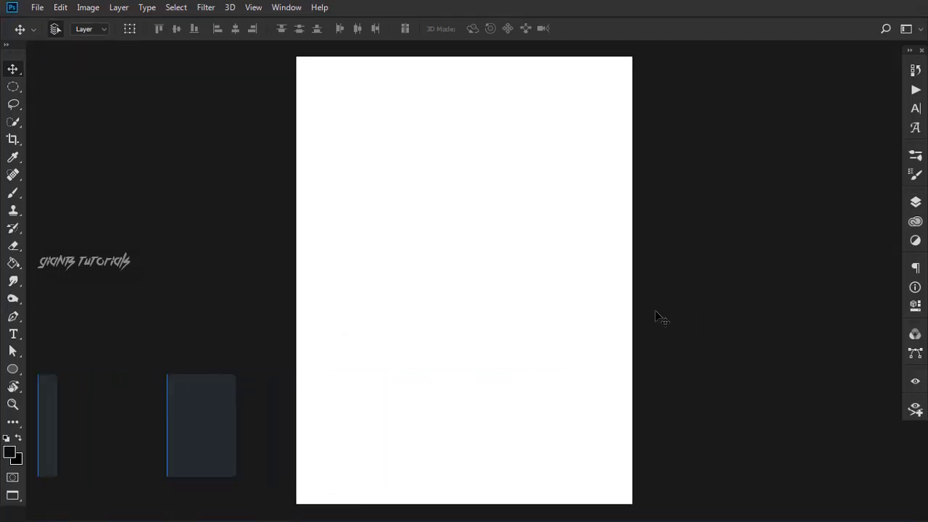
{"action": "key", "text": "super+2"}
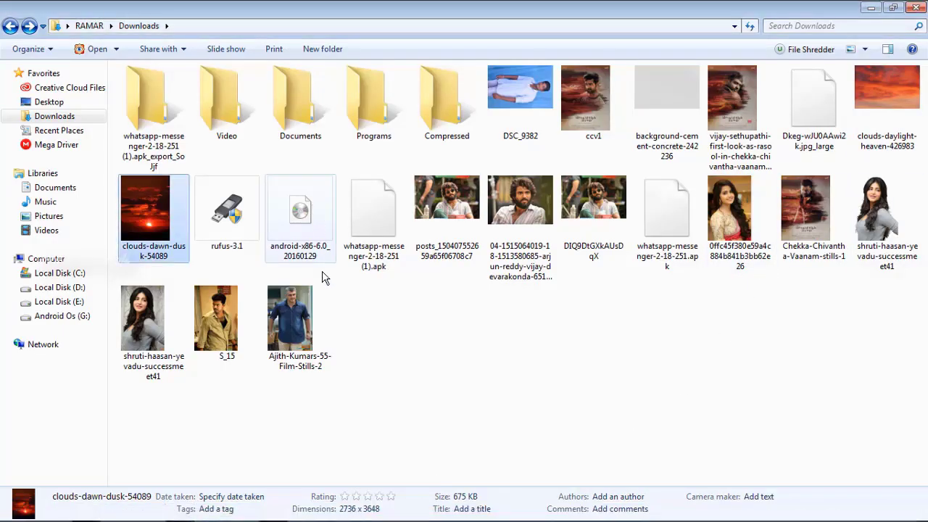
{"action": "mouse_move", "coordinate": [141, 208]}
{"action": "left_mouse_down"}
{"action": "mouse_move", "coordinate": [189, 517]}
{"action": "mouse_move", "coordinate": [437, 258]}
{"action": "mouse_move", "coordinate": [518, 300]}
{"action": "left_mouse_up"}
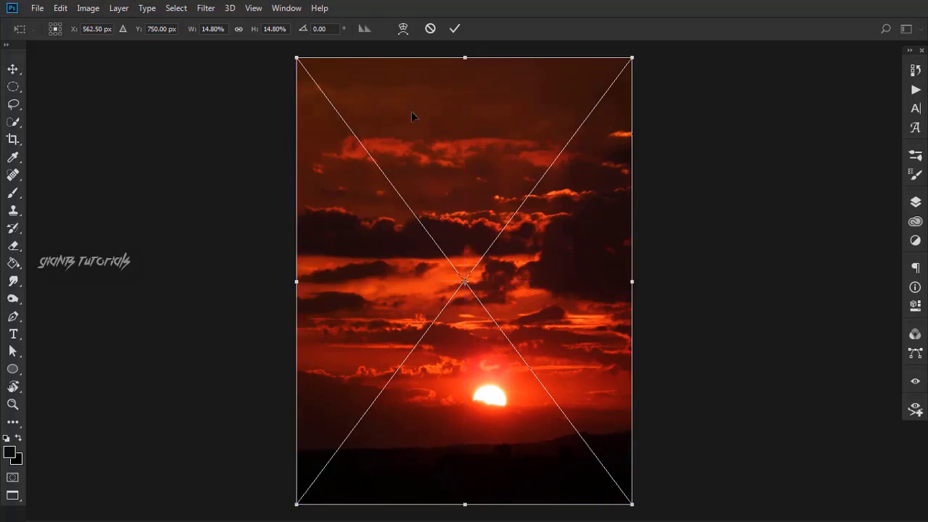
{"action": "left_click", "coordinate": [452, 30]}
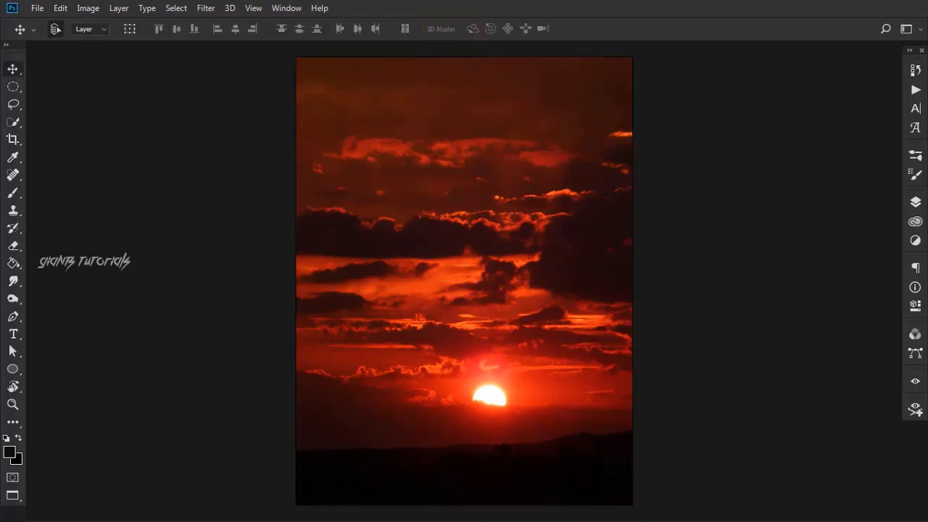
{"action": "left_click", "coordinate": [913, 202]}
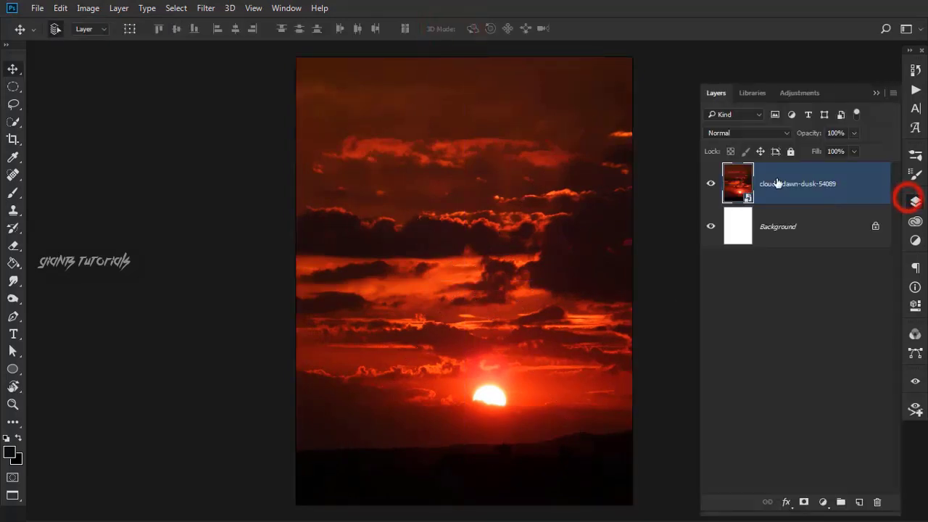
{"action": "left_click", "coordinate": [709, 185]}
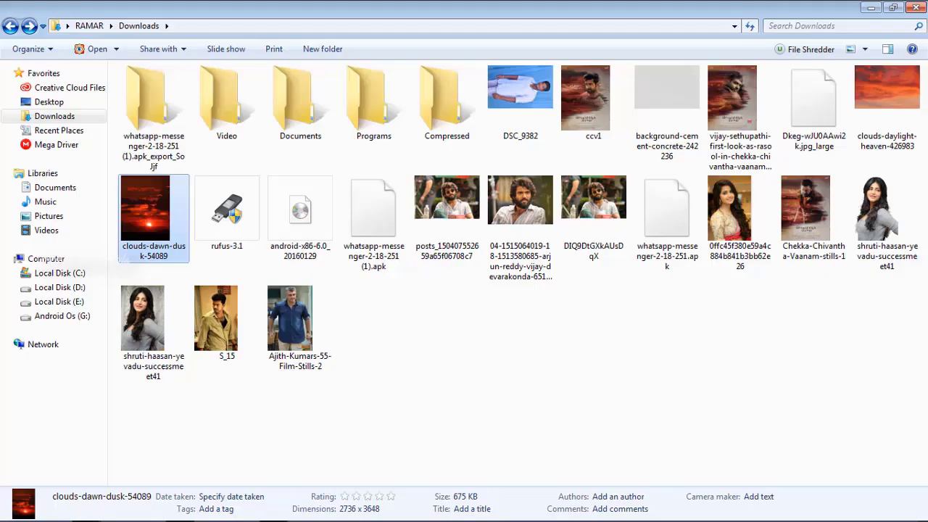
- Place the background-cement-concrete-242236 texture rotated 90° and scaled to fill the canvas
{"action": "left_click", "coordinate": [496, 305]}
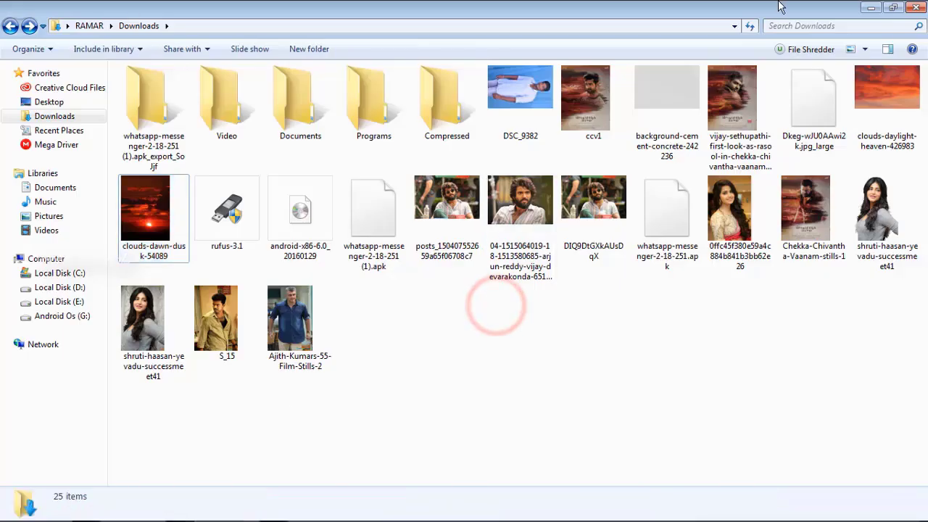
{"action": "left_click", "coordinate": [667, 91]}
{"action": "left_click_drag", "start_coordinate": [667, 91], "coordinate": [271, 445]}
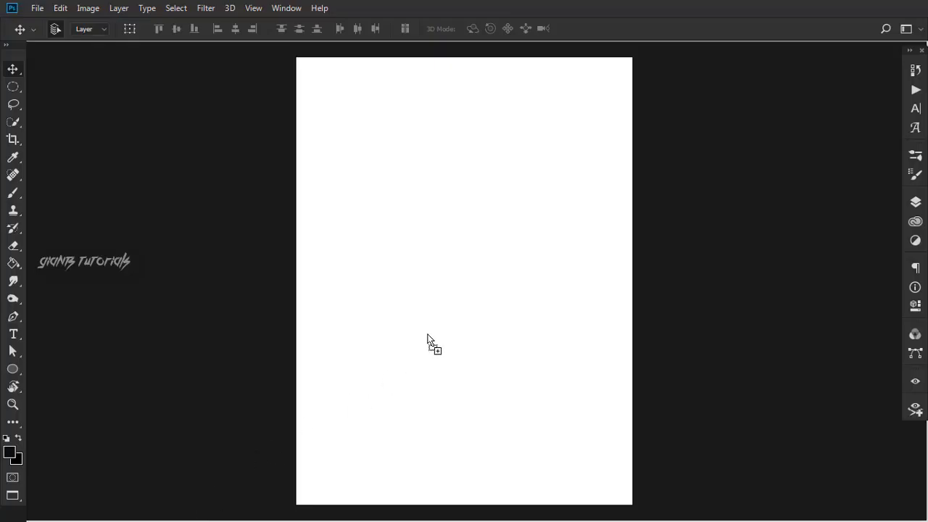
{"action": "left_click_drag", "start_coordinate": [427, 334], "coordinate": [429, 341]}
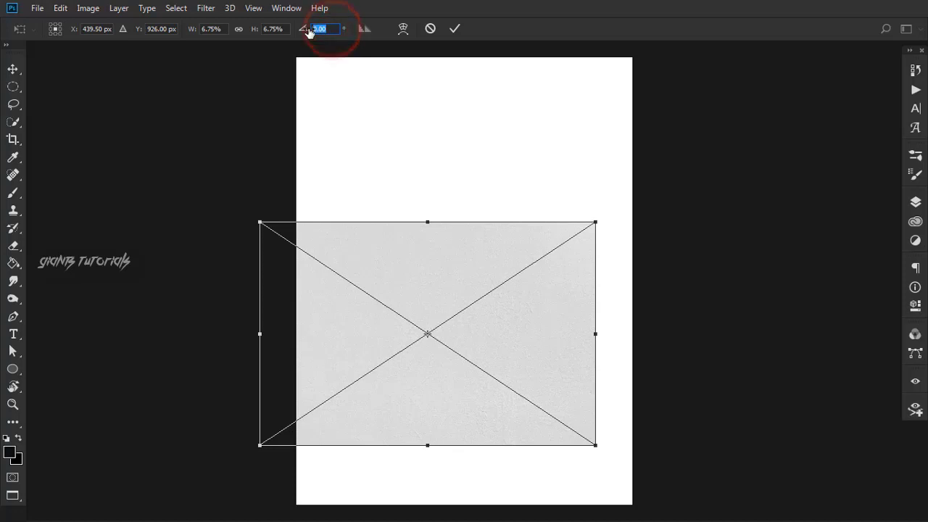
{"action": "type", "text": "90"}
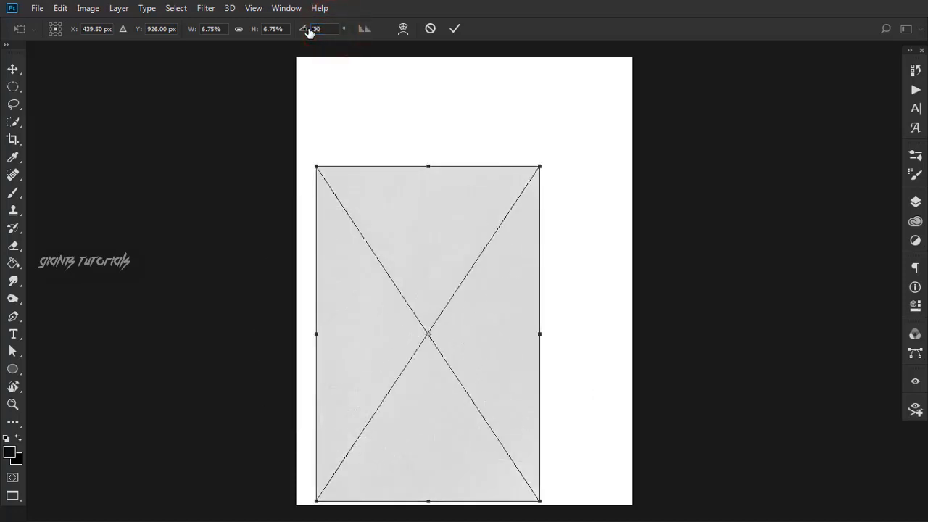
{"action": "left_click_drag", "start_coordinate": [432, 223], "coordinate": [412, 114]}
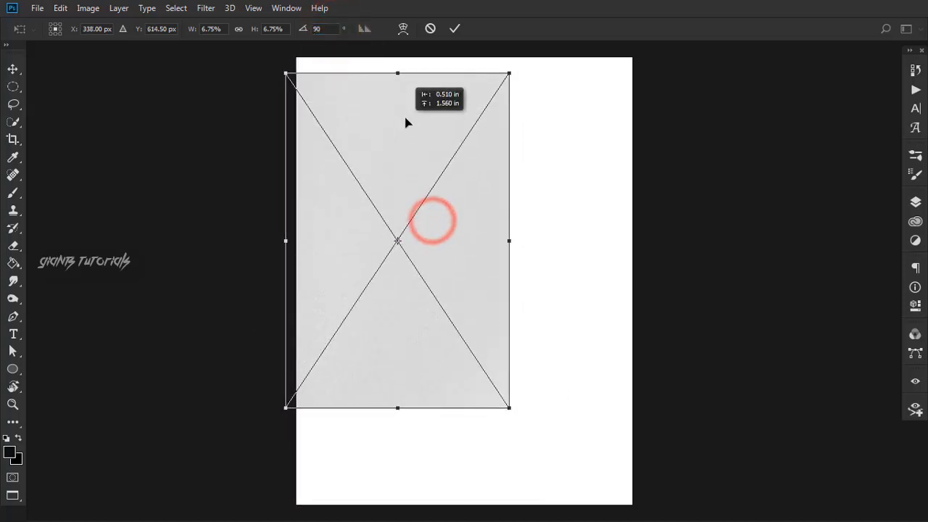
{"action": "left_click_drag", "start_coordinate": [519, 393], "coordinate": [630, 499]}
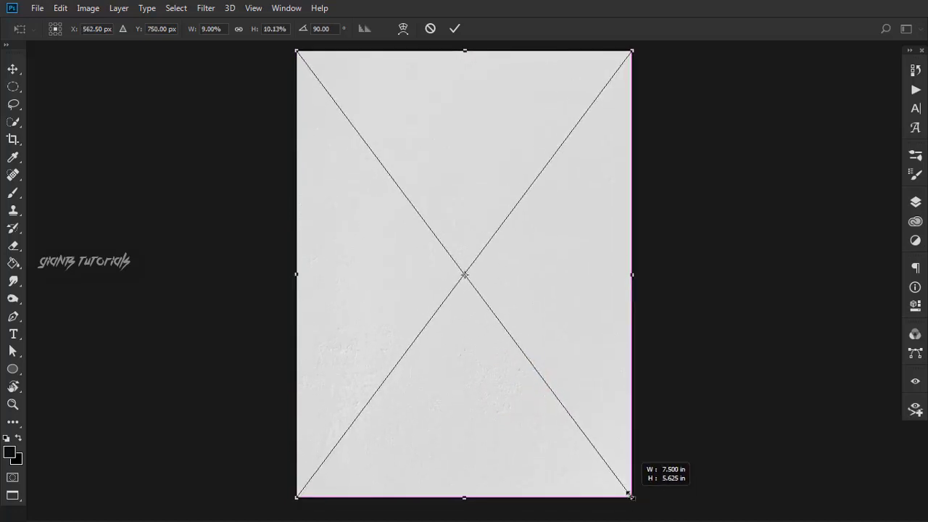
{"action": "left_click", "coordinate": [452, 29]}
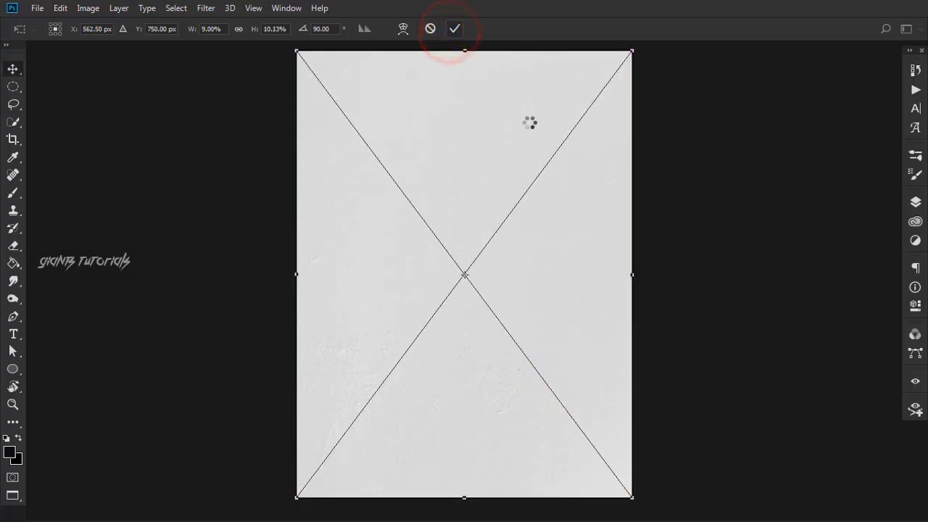
{"action": "key", "text": "ctrl+0"}
- Move the cement layer below the sunset layer, hide it, and reselect the sunset layer
{"action": "left_click", "coordinate": [915, 204]}
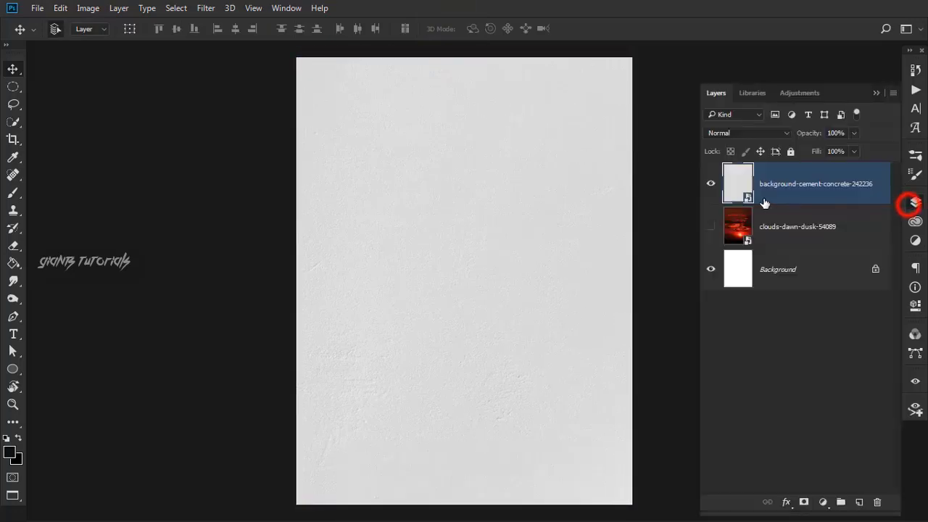
{"action": "left_click_drag", "start_coordinate": [767, 205], "coordinate": [776, 244]}
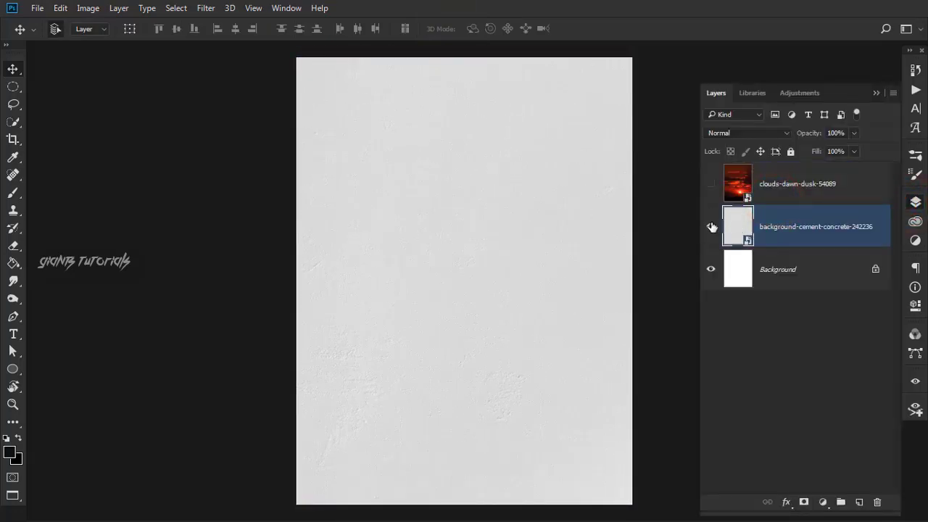
{"action": "left_click", "coordinate": [711, 227]}
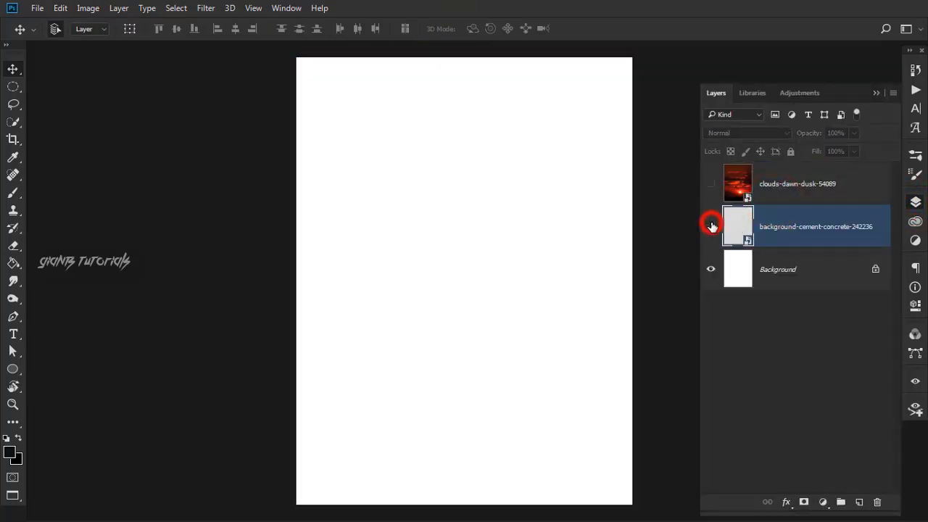
{"action": "left_click", "coordinate": [798, 191]}
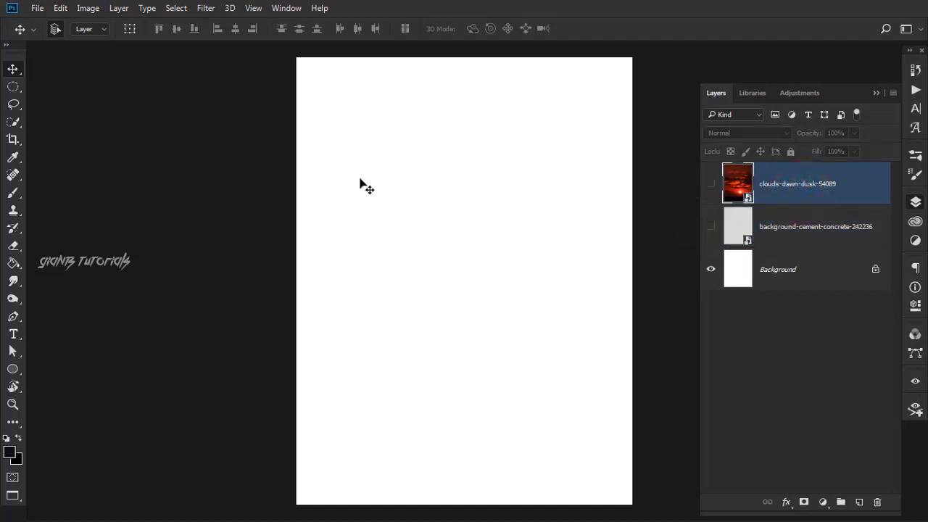
{"action": "key", "text": "ctrl+o"}
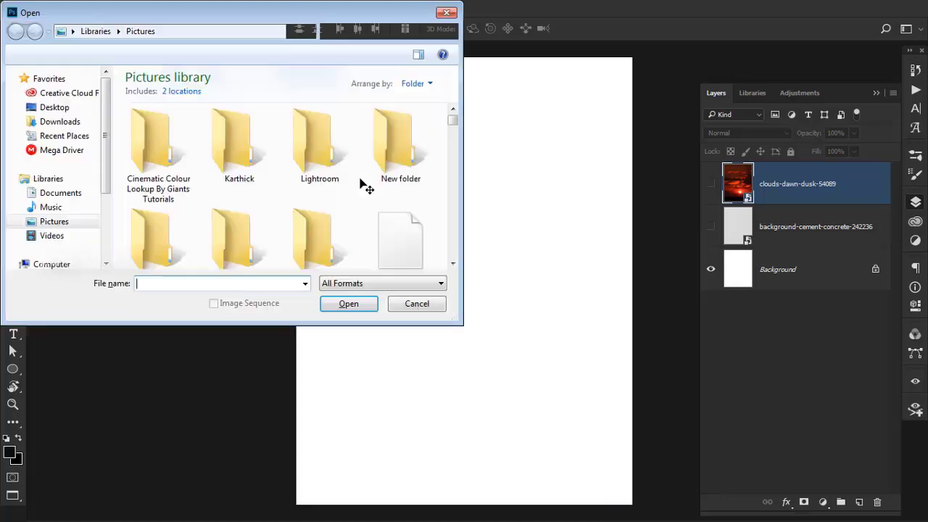
- Load the _19__paint_brushes_by_domino_88.abr brush file from Downloads > Compressed
{"action": "left_click", "coordinate": [61, 121]}
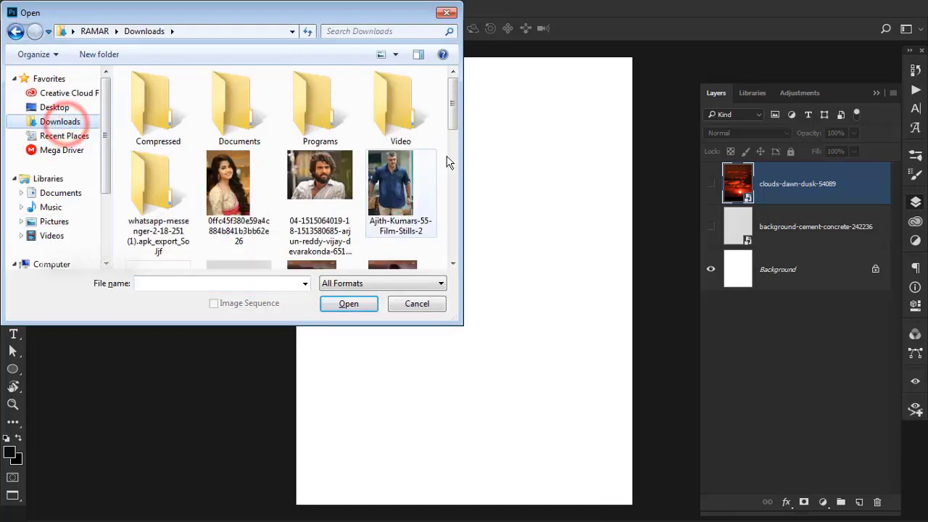
{"action": "double_click", "coordinate": [152, 105]}
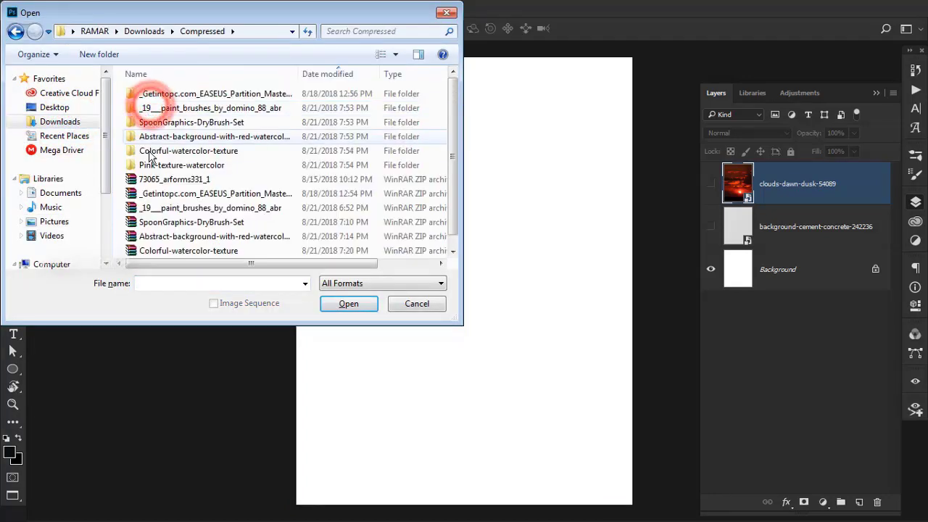
{"action": "double_click", "coordinate": [177, 110]}
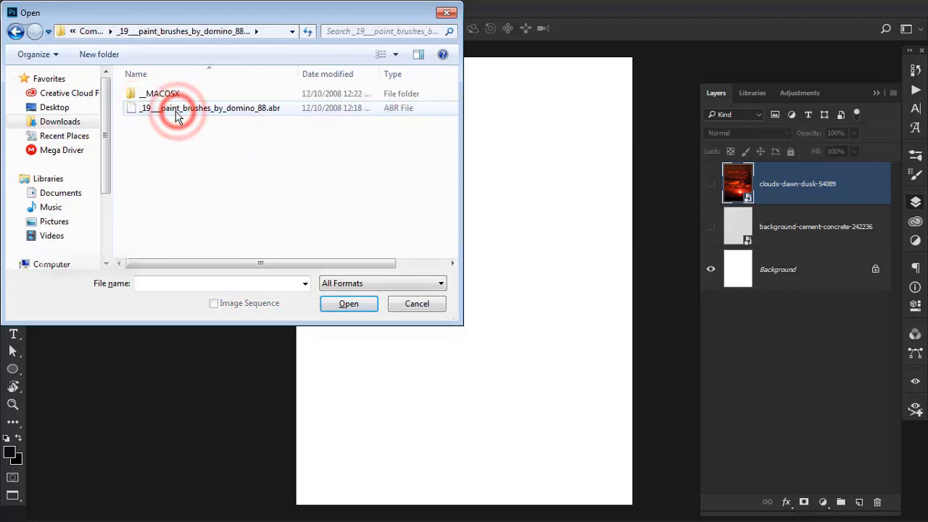
{"action": "double_click", "coordinate": [177, 114]}
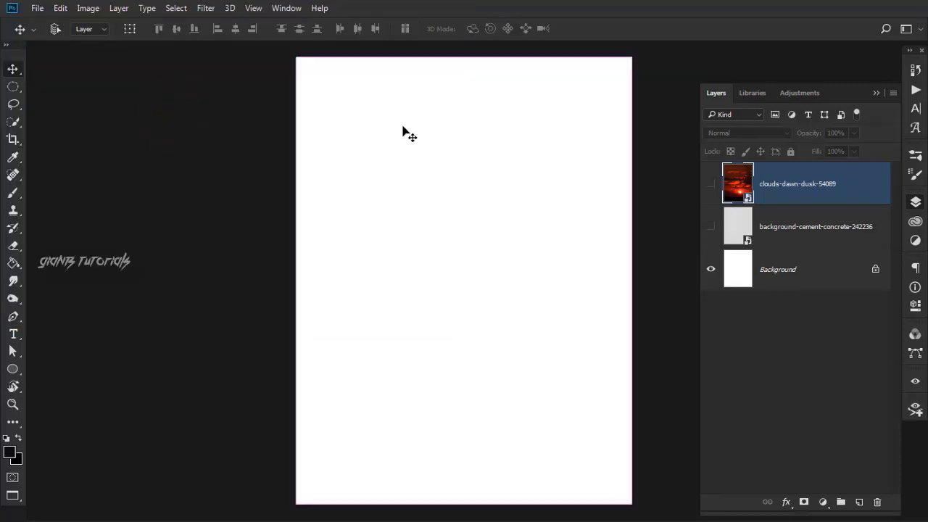
- Load SpoonGraphics-DryBrush-Set.abr from the SpoonGraphics-DryBrush-Set folder
{"action": "key", "text": "ctrl+o"}
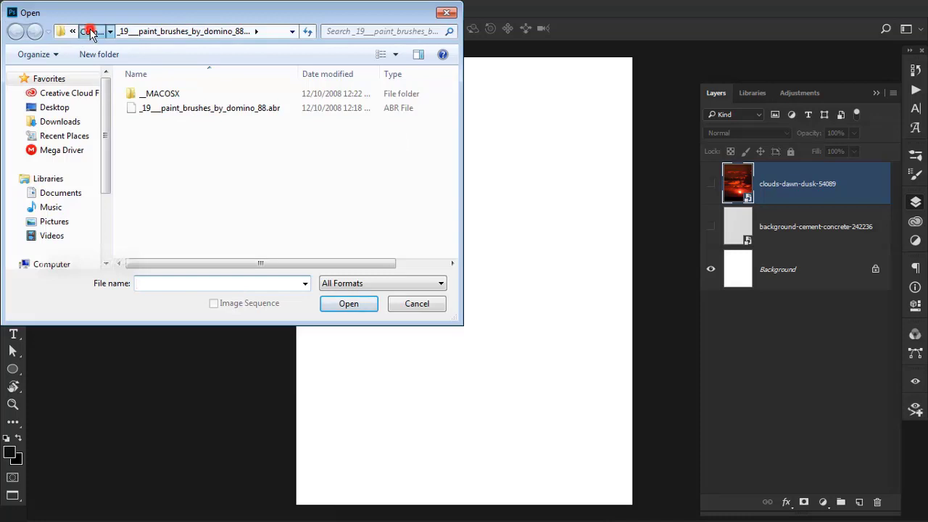
{"action": "left_click", "coordinate": [89, 32]}
{"action": "double_click", "coordinate": [179, 121]}
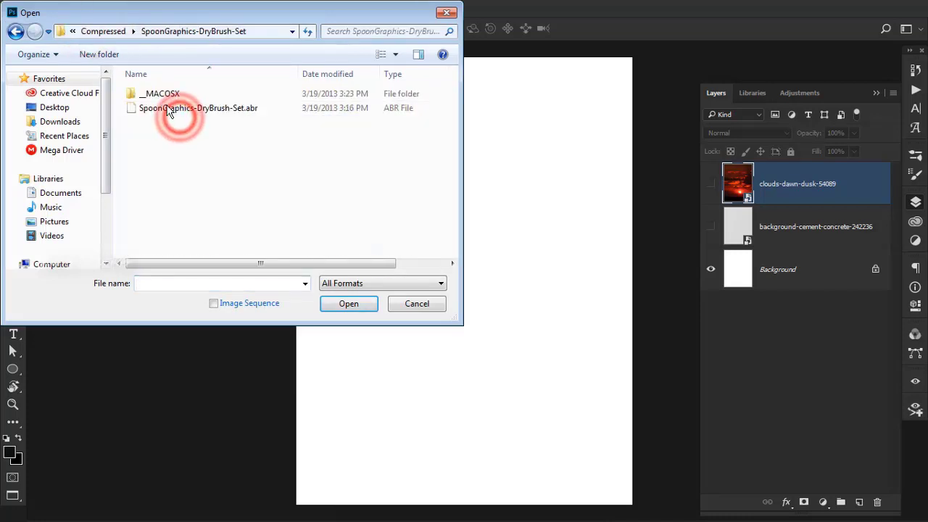
{"action": "double_click", "coordinate": [167, 109]}
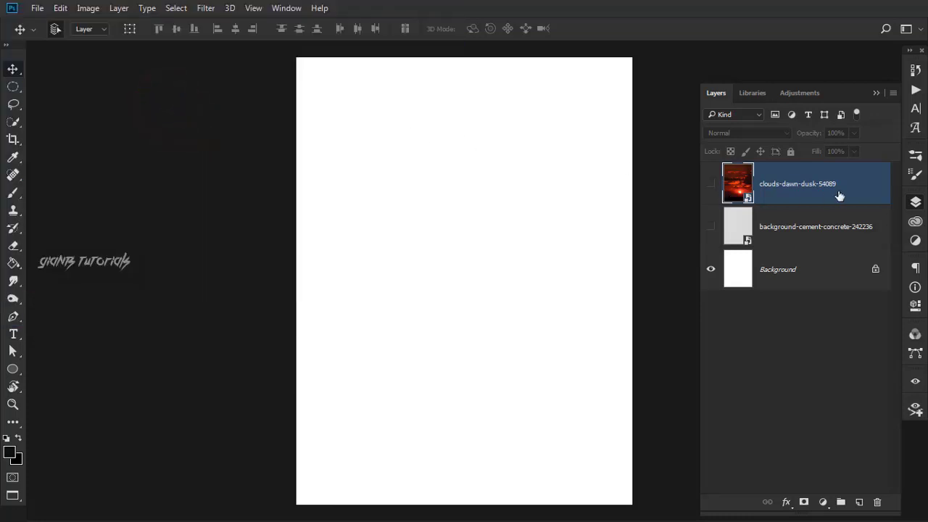
- Select the cement texture layer and turn its visibility on
{"action": "left_click", "coordinate": [805, 229]}
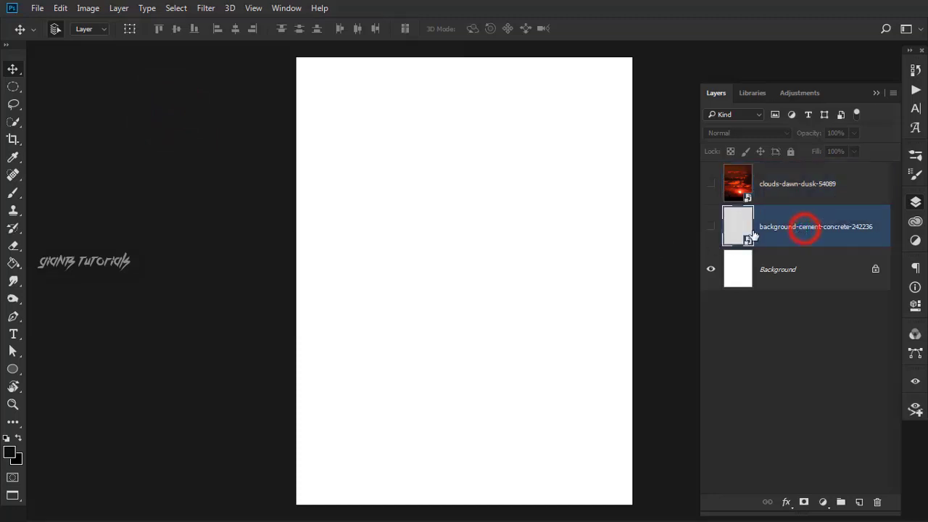
{"action": "left_click_drag", "start_coordinate": [470, 195], "coordinate": [510, 197]}
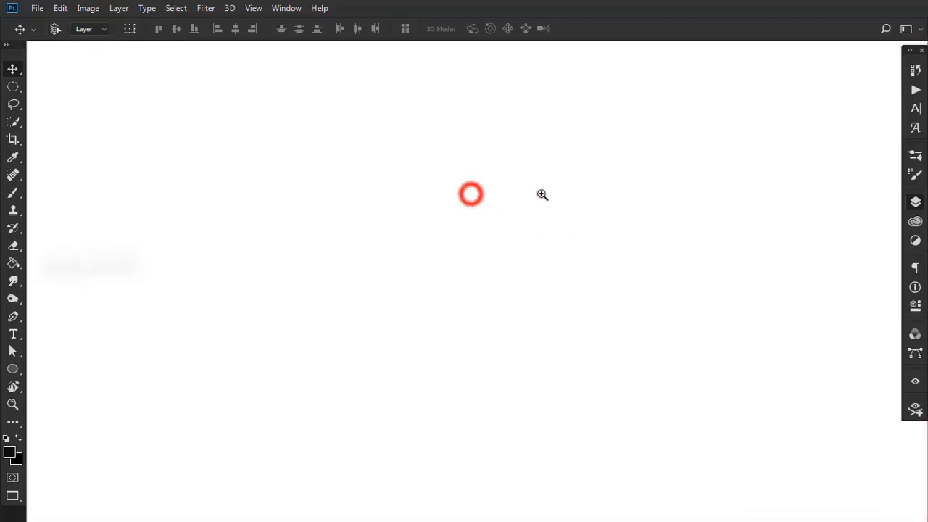
{"action": "key", "text": "ctrl+0"}
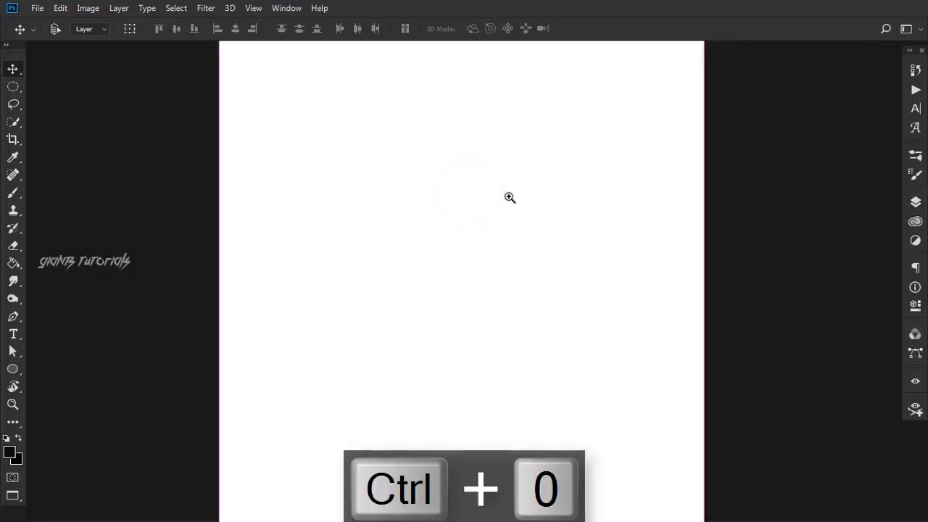
{"action": "left_click", "coordinate": [913, 201]}
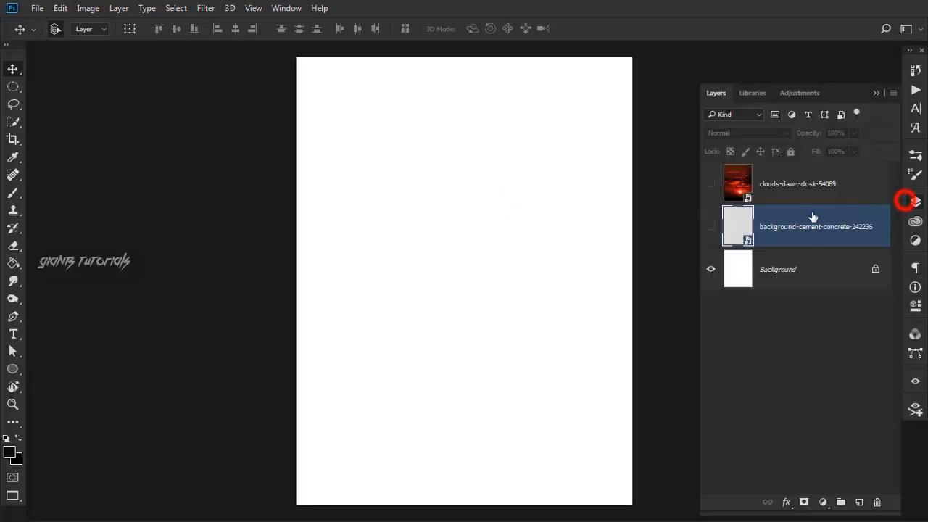
{"action": "left_click", "coordinate": [710, 227]}
- Zoom in to inspect the cement texture, then switch to the Downloads folder
{"action": "left_click_drag", "start_coordinate": [524, 224], "coordinate": [612, 221]}
{"action": "key", "text": "ctrl+0"}
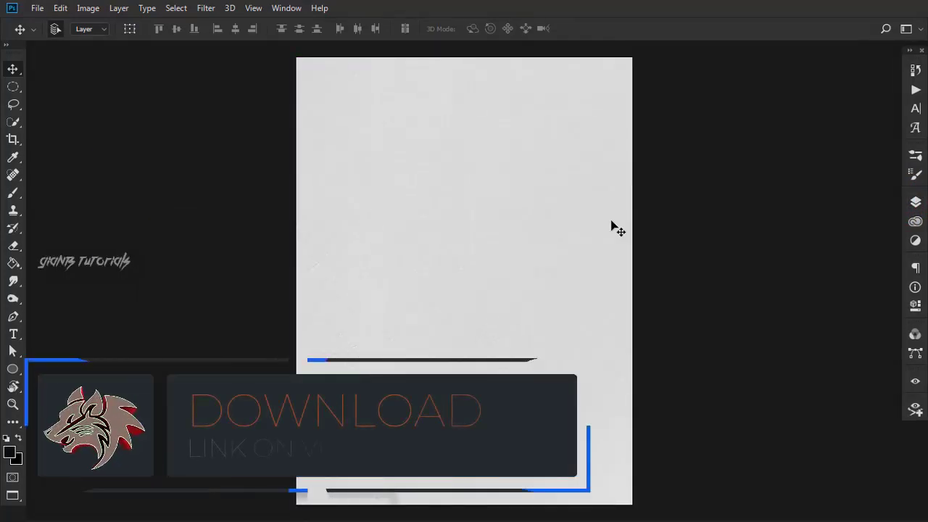
{"action": "left_click", "coordinate": [912, 203]}
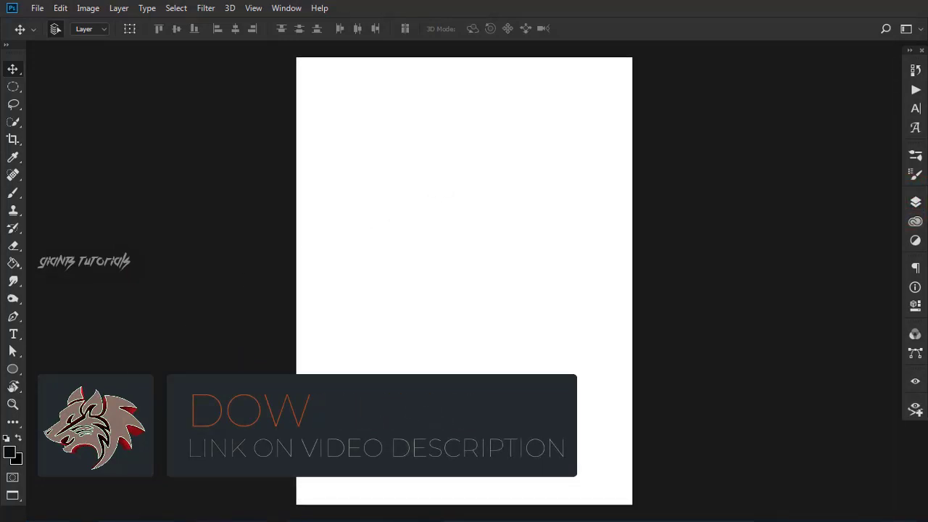
{"action": "left_click", "coordinate": [86, 512]}
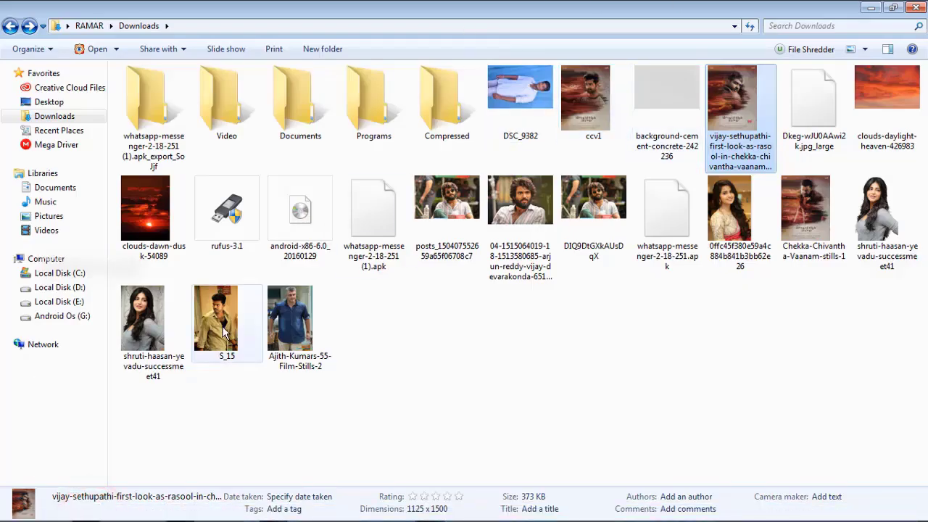
- Place the S_15 portrait photo on the canvas, scaled up to fill the page width
{"action": "mouse_move", "coordinate": [225, 330]}
{"action": "left_mouse_down"}
{"action": "mouse_move", "coordinate": [366, 511]}
{"action": "mouse_move", "coordinate": [208, 515]}
{"action": "left_mouse_up"}
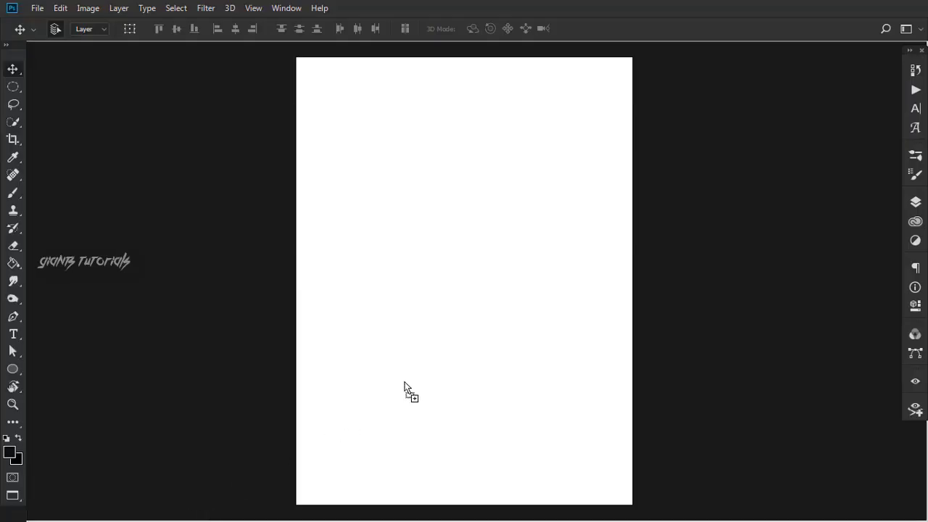
{"action": "mouse_move", "coordinate": [208, 515]}
{"action": "left_mouse_down"}
{"action": "mouse_move", "coordinate": [428, 350]}
{"action": "mouse_move", "coordinate": [435, 311]}
{"action": "left_mouse_up"}
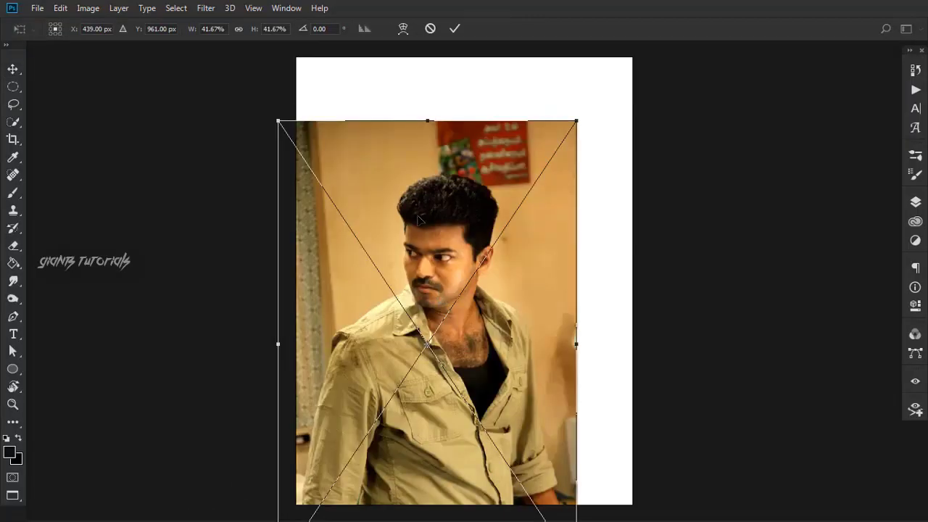
{"action": "mouse_move", "coordinate": [417, 214]}
{"action": "left_mouse_down"}
{"action": "mouse_move", "coordinate": [442, 141]}
{"action": "mouse_move", "coordinate": [437, 150]}
{"action": "mouse_move", "coordinate": [460, 177]}
{"action": "left_mouse_up"}
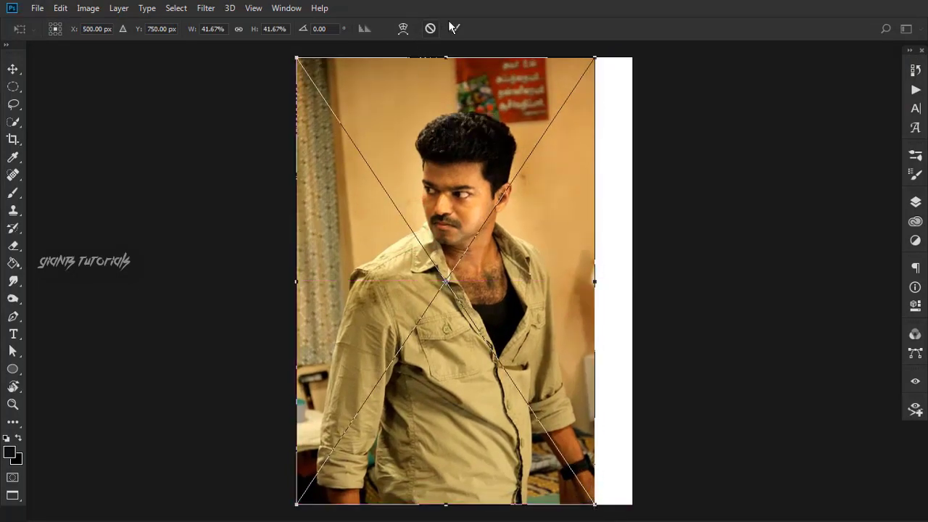
{"action": "left_click_drag", "start_coordinate": [596, 506], "coordinate": [633, 505]}
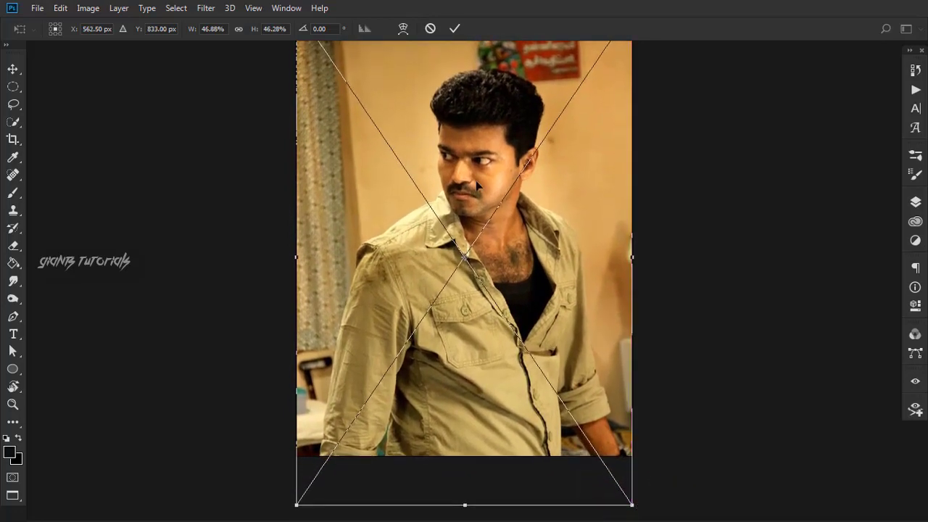
{"action": "left_click", "coordinate": [451, 29]}
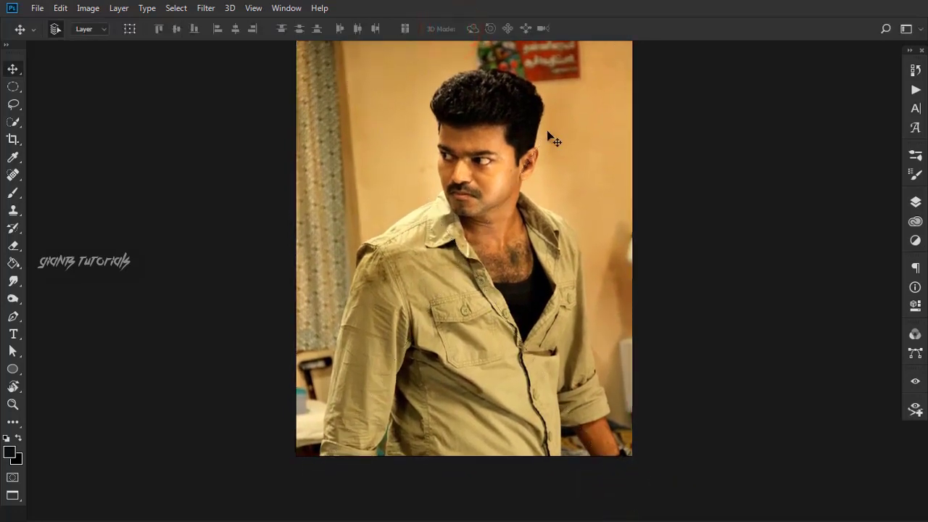
{"action": "key", "text": "ctrl+0"}
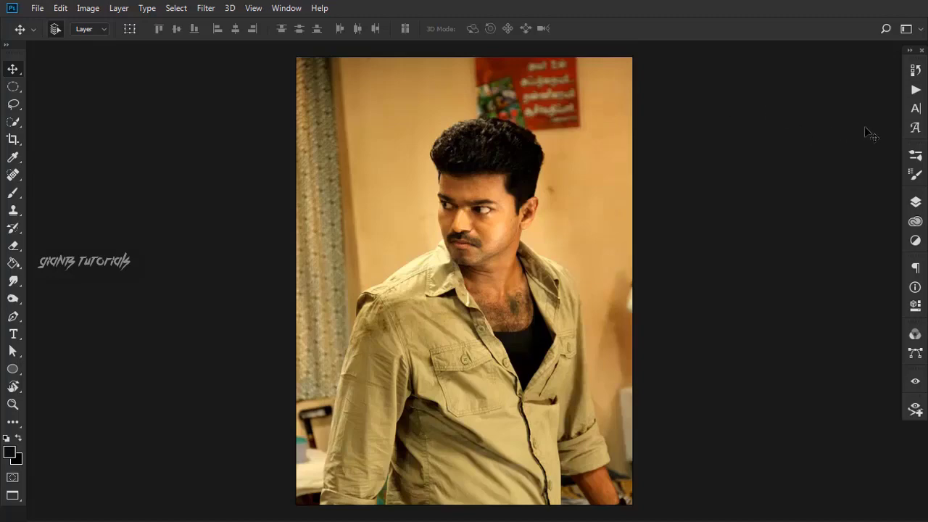
- Move the S_15 layer below the cement texture and rasterize it
{"action": "left_click", "coordinate": [916, 205]}
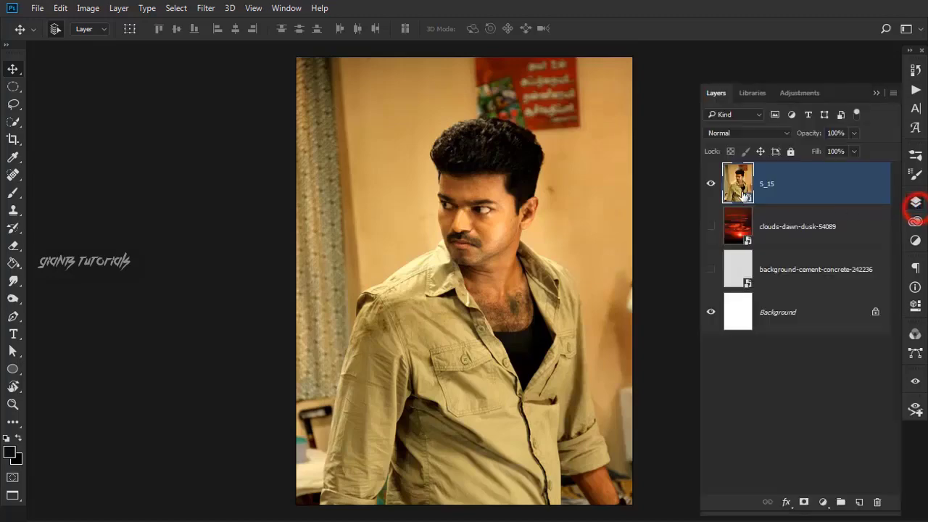
{"action": "left_click", "coordinate": [703, 185]}
{"action": "left_click_drag", "start_coordinate": [801, 204], "coordinate": [790, 277]}
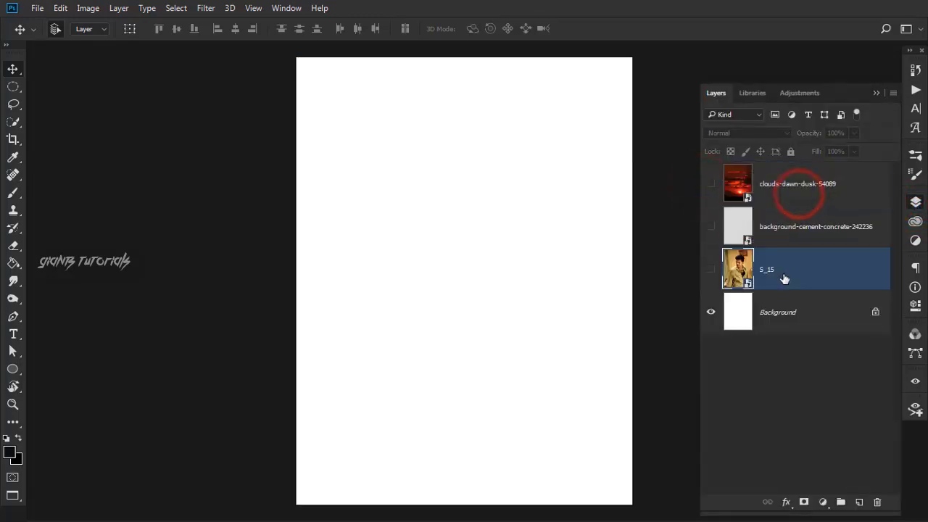
{"action": "right_click", "coordinate": [783, 274]}
{"action": "left_click", "coordinate": [499, 327]}
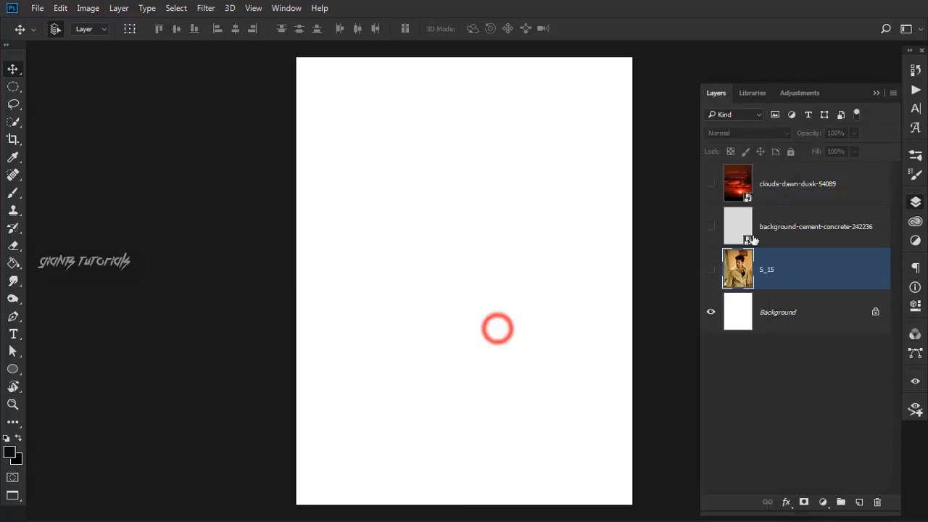
- Rasterize the clouds and cement layers together and make S_15 visible again
{"action": "left_click", "coordinate": [795, 228]}
{"action": "left_click", "coordinate": [794, 190], "text": "ctrl"}
{"action": "right_click", "coordinate": [799, 183]}
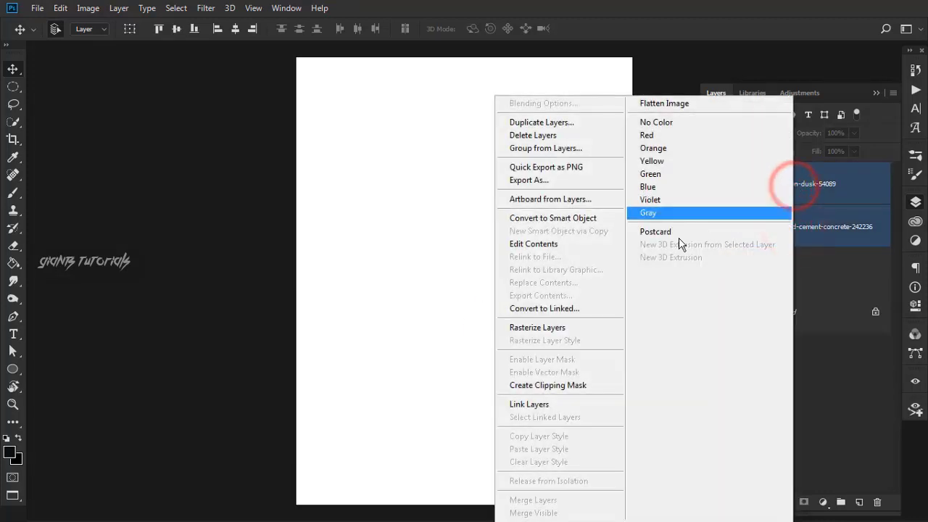
{"action": "left_click", "coordinate": [528, 327]}
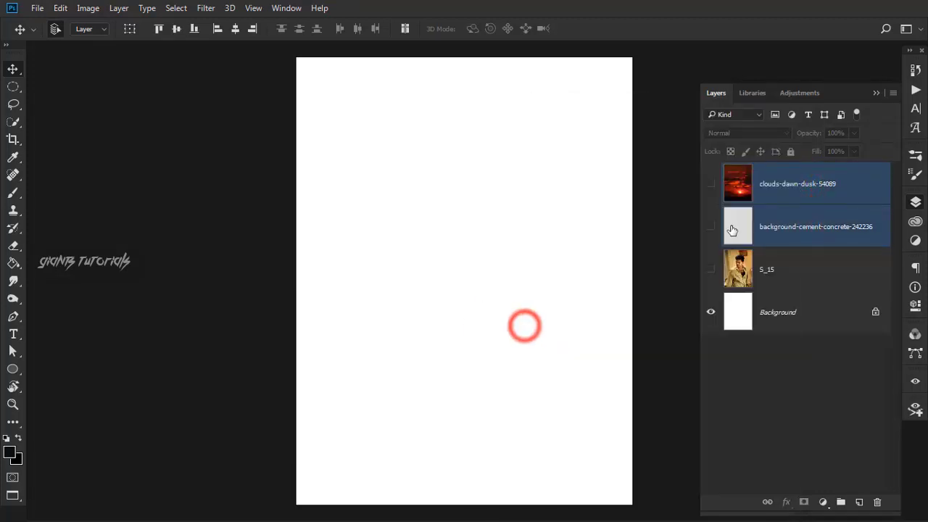
{"action": "left_click", "coordinate": [801, 228]}
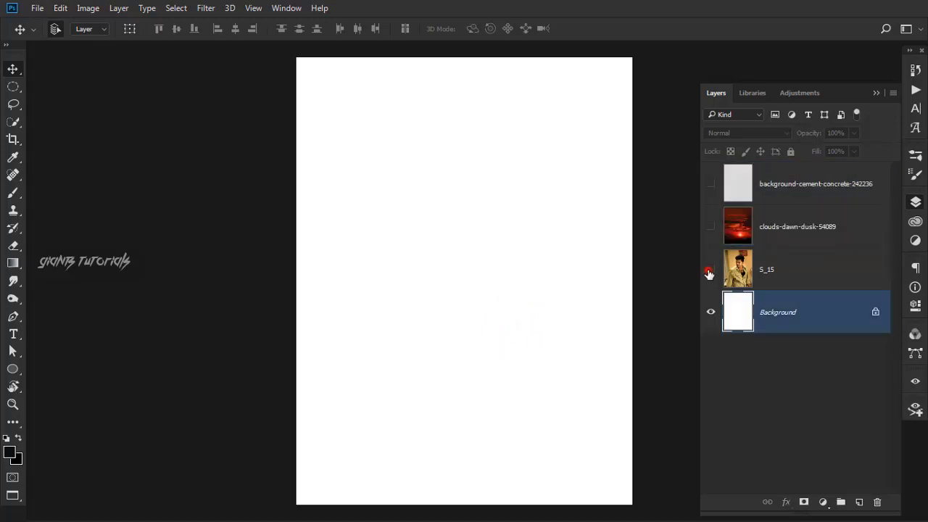
{"action": "left_click", "coordinate": [709, 273]}
- With Quick Selection on the S_15 layer, select the man's hair, body and shirt
{"action": "left_click", "coordinate": [13, 120]}
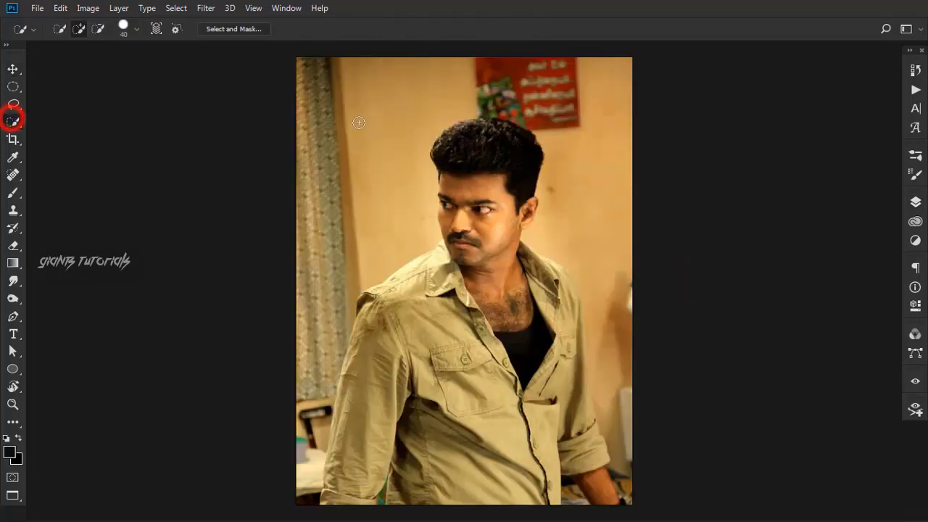
{"action": "left_click", "coordinate": [489, 160]}
{"action": "key", "text": "ctrl+d"}
{"action": "left_click", "coordinate": [914, 202]}
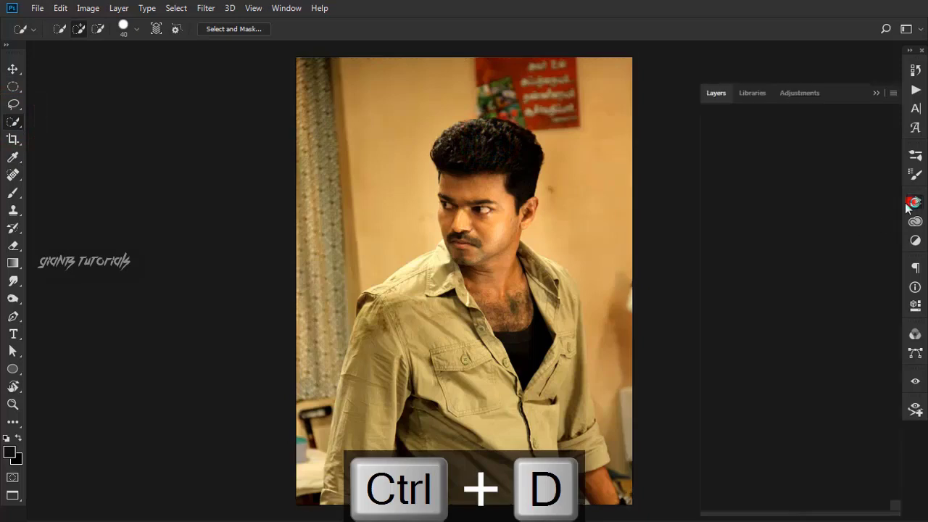
{"action": "left_click", "coordinate": [769, 274]}
{"action": "left_click_drag", "start_coordinate": [466, 151], "coordinate": [565, 423]}
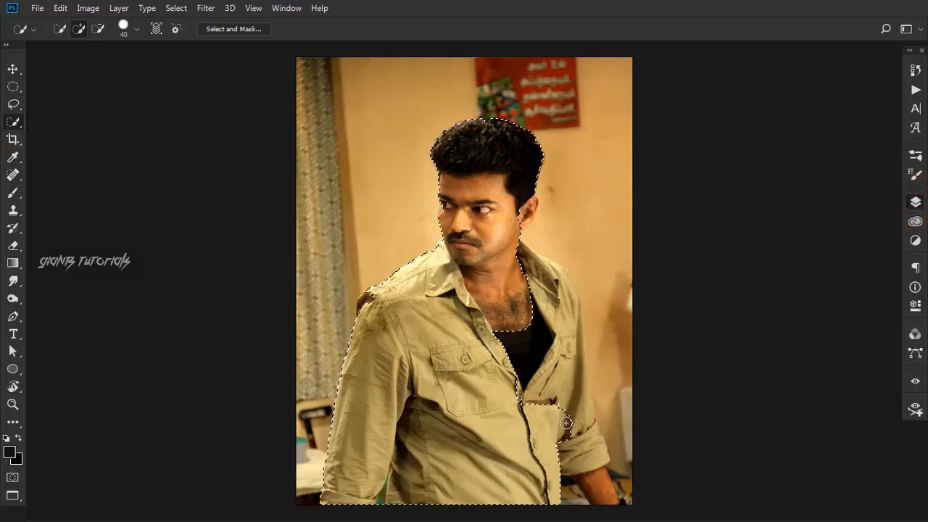
{"action": "mouse_move", "coordinate": [605, 387]}
{"action": "left_mouse_down"}
{"action": "mouse_move", "coordinate": [537, 282]}
{"action": "mouse_move", "coordinate": [591, 224]}
{"action": "left_mouse_up"}
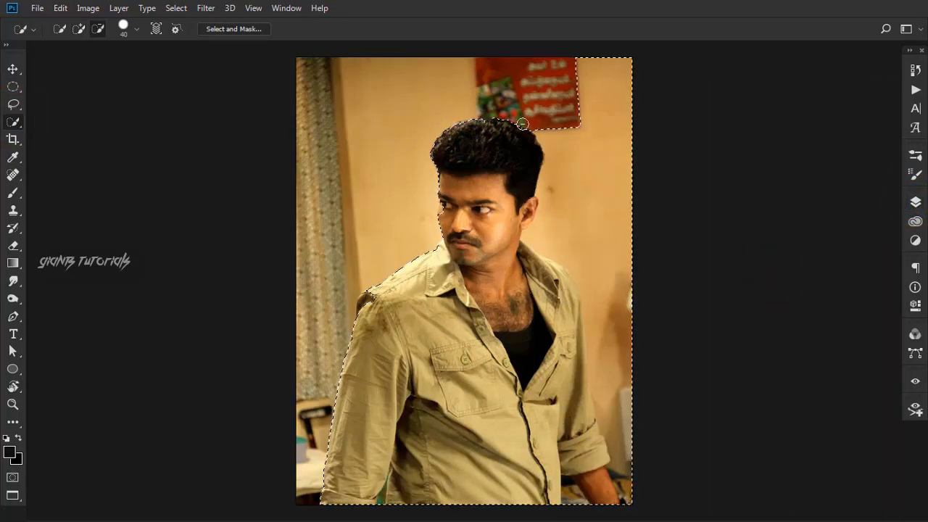
- Refine the selection along the shirt's right edge, excluding the room background
{"action": "scroll", "coordinate": [634, 464], "scroll_direction": "up", "scroll_amount": 3}
{"action": "left_click", "coordinate": [628, 375]}
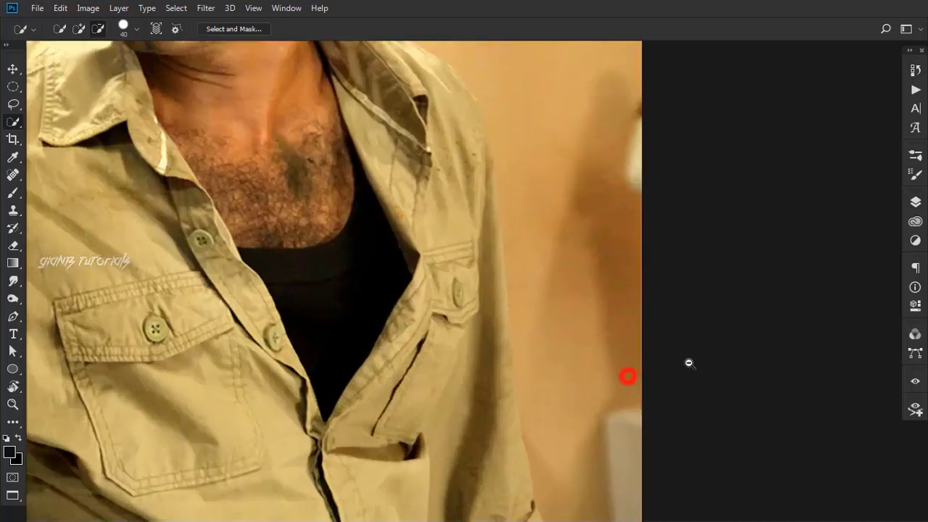
{"action": "scroll", "coordinate": [653, 348], "scroll_direction": "up", "scroll_amount": 2}
{"action": "left_click", "coordinate": [570, 288]}
{"action": "left_click", "coordinate": [497, 199]}
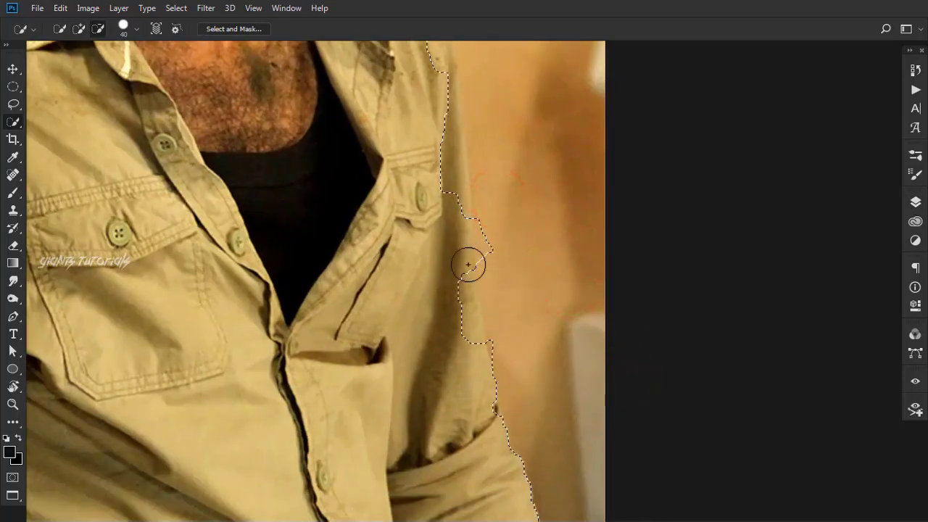
{"action": "left_click", "coordinate": [464, 337]}
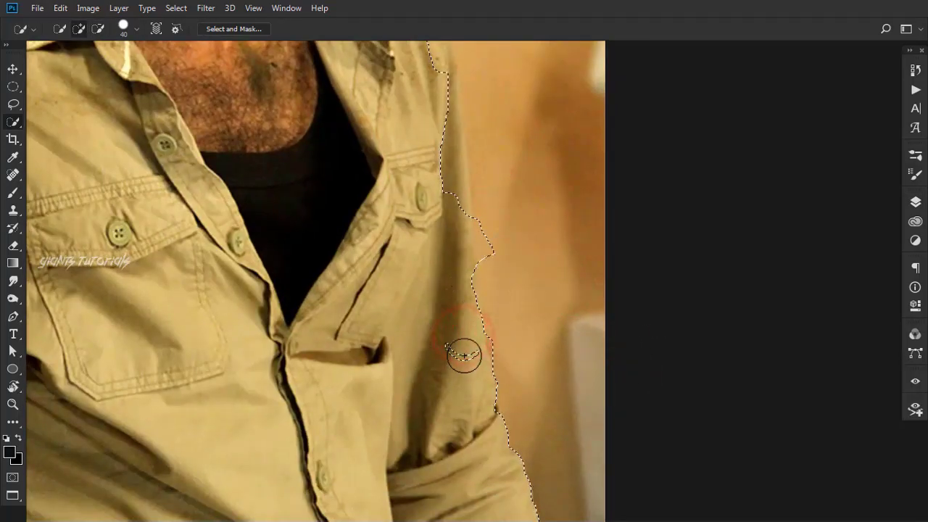
{"action": "left_click", "coordinate": [464, 355]}
{"action": "left_click", "coordinate": [500, 336]}
{"action": "left_click_drag", "start_coordinate": [511, 241], "coordinate": [512, 309]}
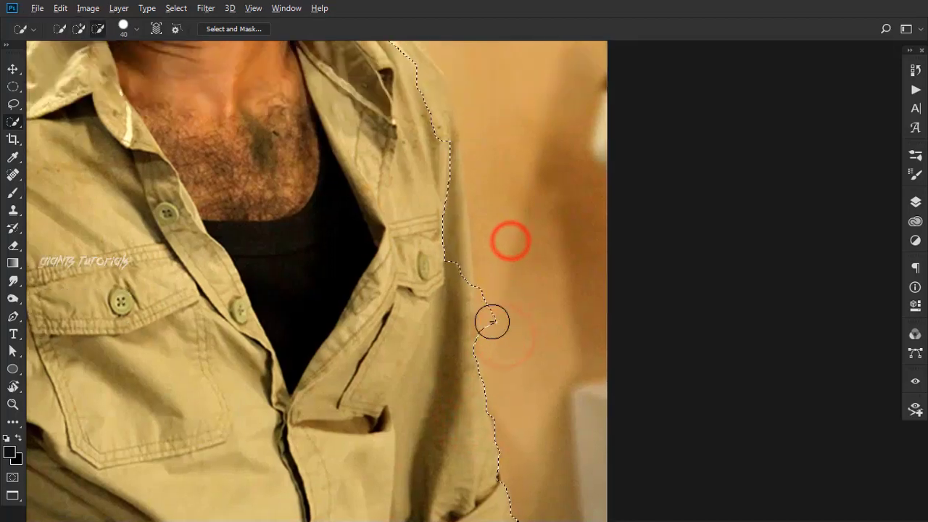
{"action": "left_click", "coordinate": [491, 321]}
{"action": "left_click_drag", "start_coordinate": [454, 287], "coordinate": [450, 232]}
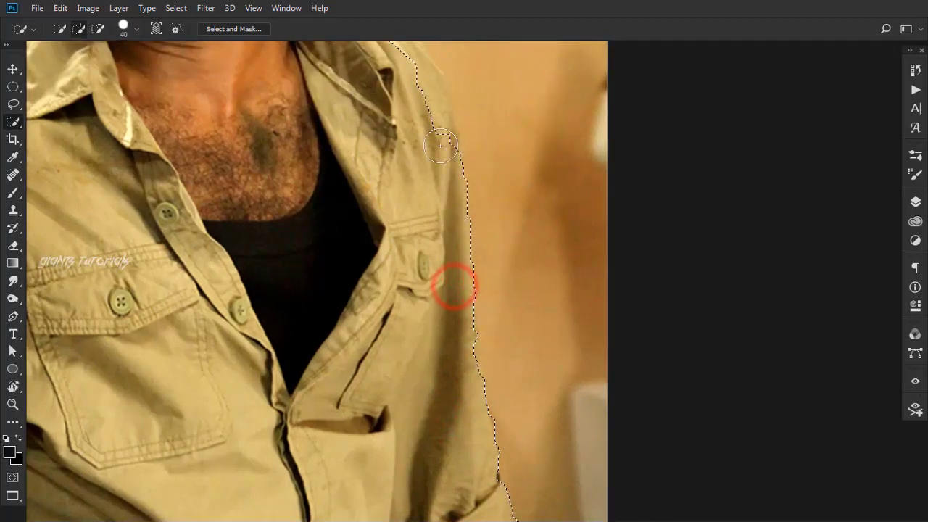
- Refine the selection around the collar, neck, ear, hairline and top of the hair
{"action": "left_click_drag", "start_coordinate": [415, 81], "coordinate": [460, 319]}
{"action": "left_click", "coordinate": [453, 312]}
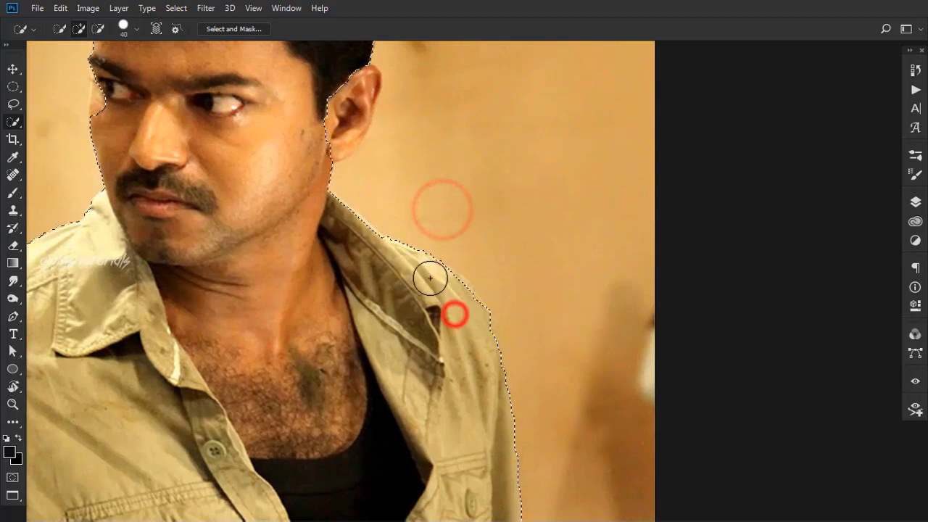
{"action": "left_click", "coordinate": [446, 290]}
{"action": "left_click_drag", "start_coordinate": [385, 244], "coordinate": [414, 338]}
{"action": "left_click", "coordinate": [380, 331]}
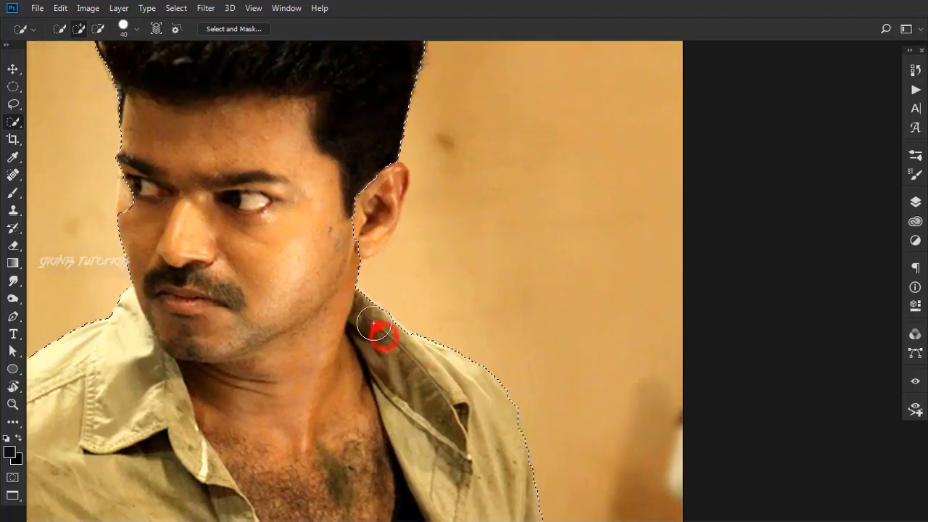
{"action": "left_click", "coordinate": [340, 226]}
{"action": "left_click_drag", "start_coordinate": [277, 224], "coordinate": [402, 321]}
{"action": "left_click", "coordinate": [296, 246]}
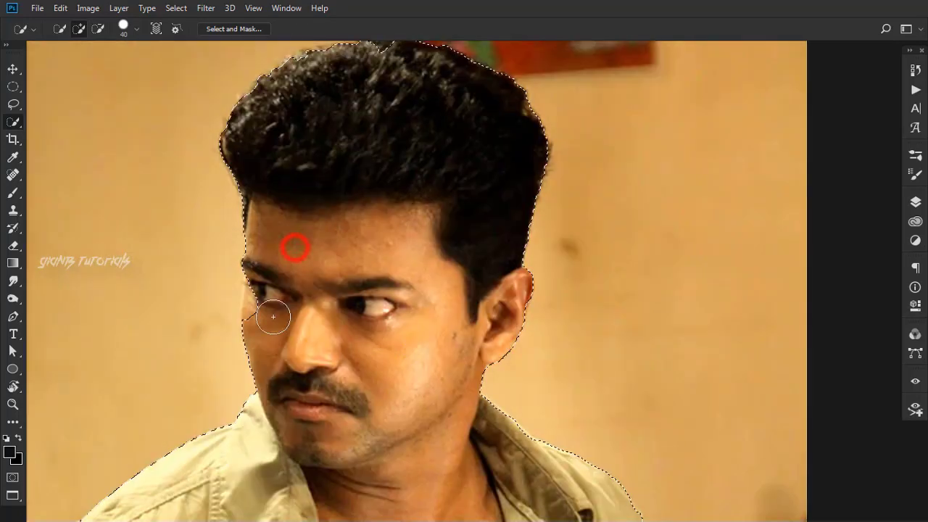
{"action": "left_click", "coordinate": [263, 310]}
{"action": "left_click", "coordinate": [259, 269]}
{"action": "scroll", "coordinate": [404, 203], "scroll_direction": "up", "scroll_amount": 3}
{"action": "left_click", "coordinate": [420, 228]}
{"action": "left_click", "coordinate": [393, 145]}
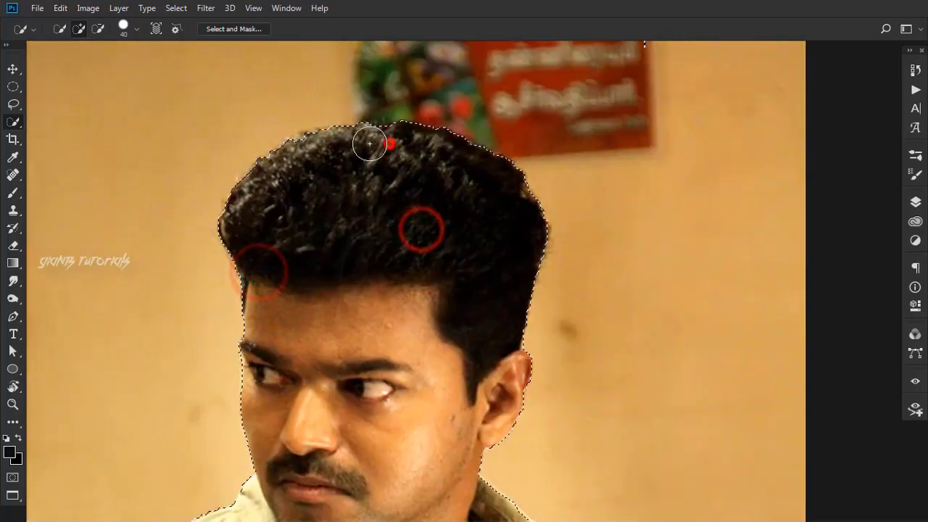
{"action": "left_click", "coordinate": [374, 143]}
- Add the bare arm beside the sleeve and subtract the teal patch near the sleeve
{"action": "left_click_drag", "start_coordinate": [388, 433], "coordinate": [525, 174]}
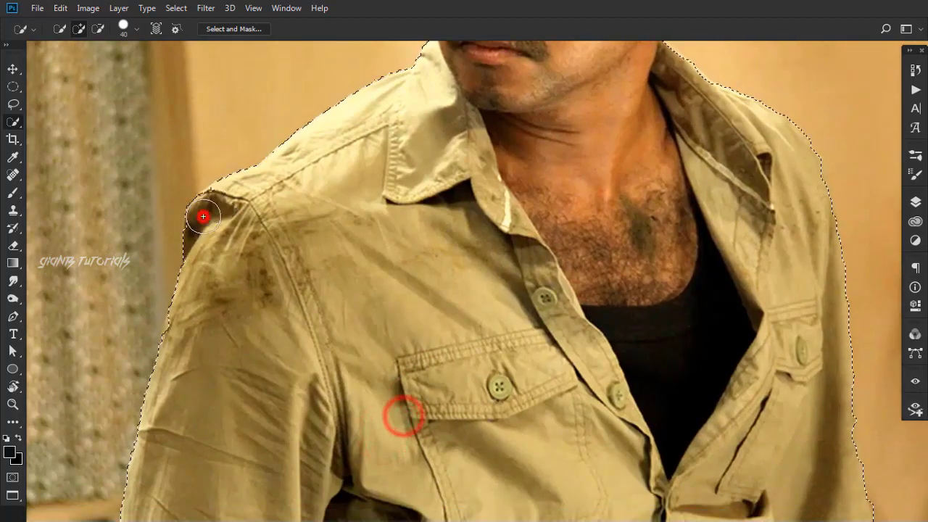
{"action": "left_click_drag", "start_coordinate": [440, 248], "coordinate": [557, 131]}
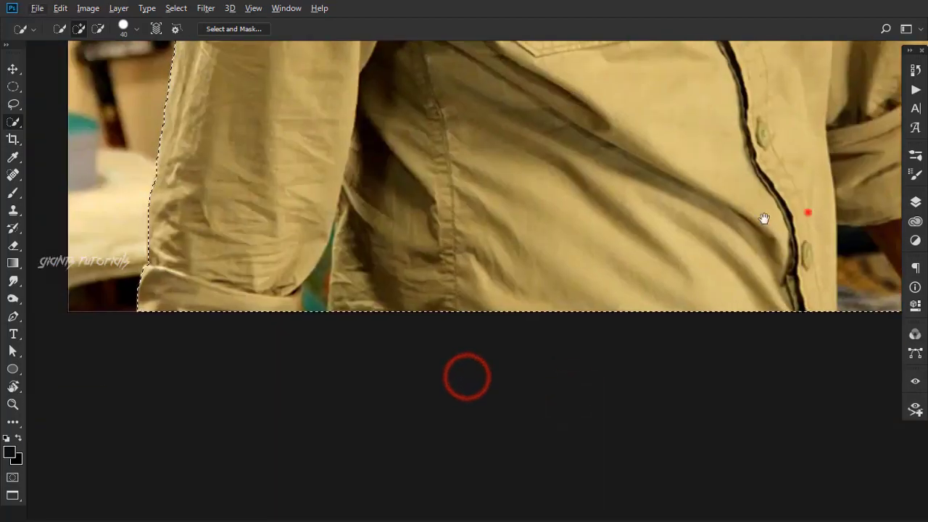
{"action": "mouse_move", "coordinate": [764, 216]}
{"action": "left_mouse_down"}
{"action": "mouse_move", "coordinate": [700, 244]}
{"action": "mouse_move", "coordinate": [718, 286]}
{"action": "left_mouse_up"}
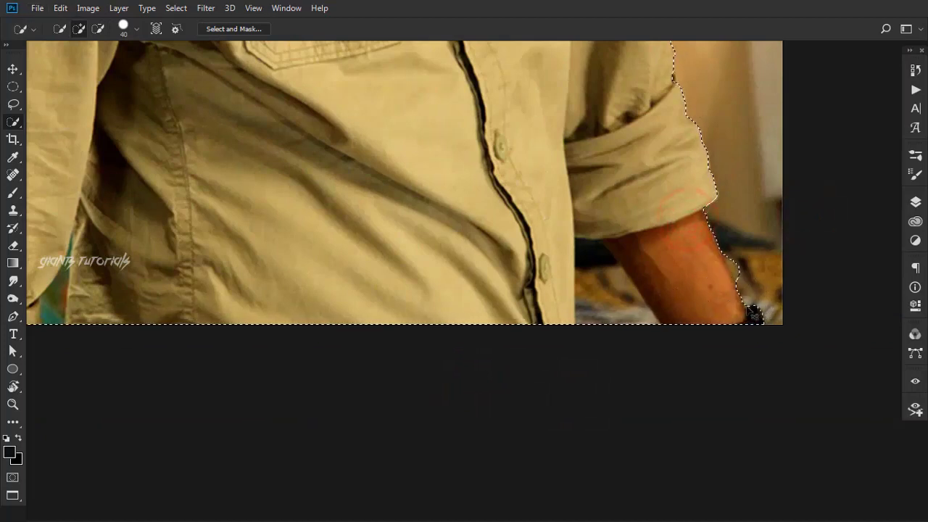
{"action": "left_click", "coordinate": [715, 279]}
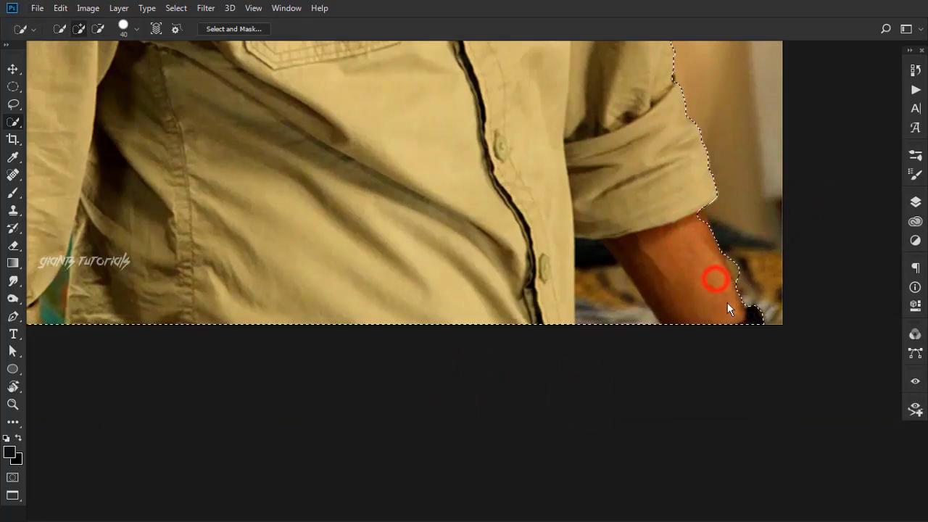
{"action": "left_click", "coordinate": [640, 329]}
{"action": "scroll", "coordinate": [640, 331], "scroll_direction": "left", "scroll_amount": 5}
{"action": "key", "text": "bracketleft"}
{"action": "key", "text": "bracketleft"}
{"action": "key", "text": "bracketleft"}
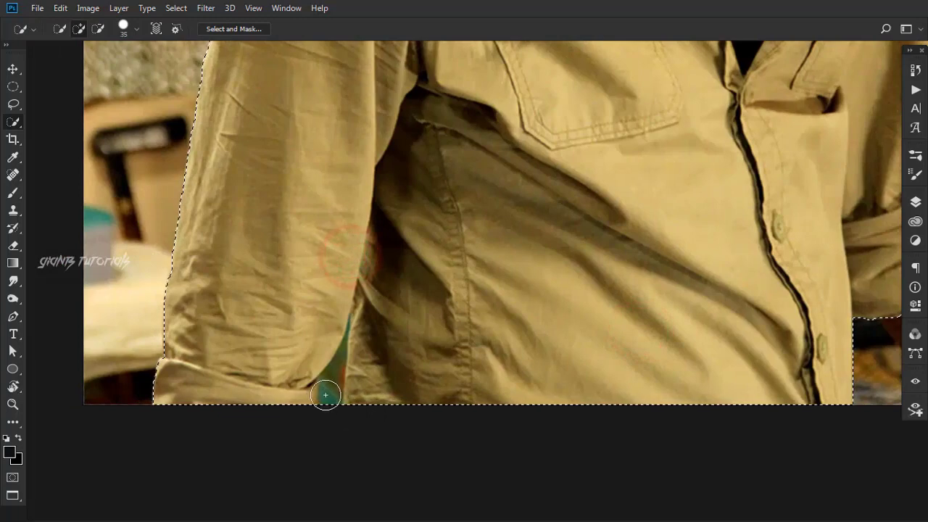
{"action": "left_click", "coordinate": [328, 395], "text": "alt"}
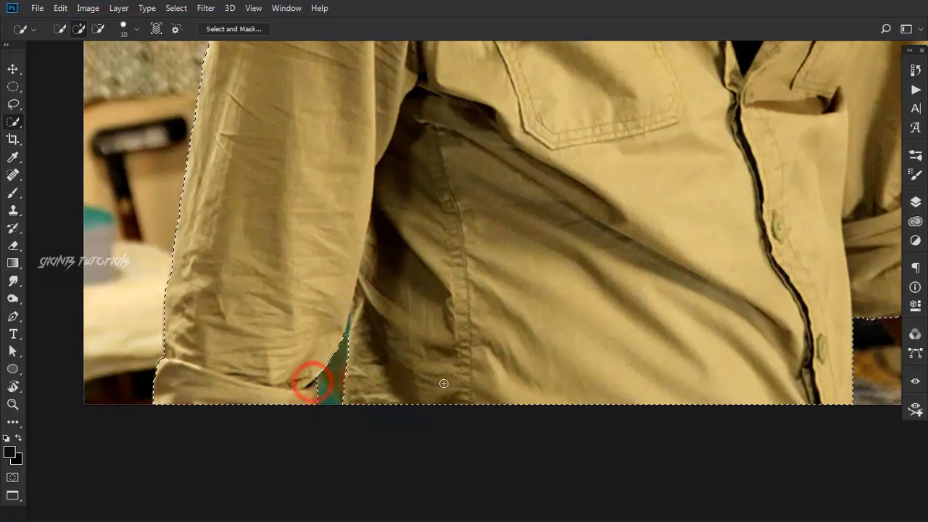
{"action": "key", "text": "ctrl+0"}
{"action": "key", "text": "shift+F6"}
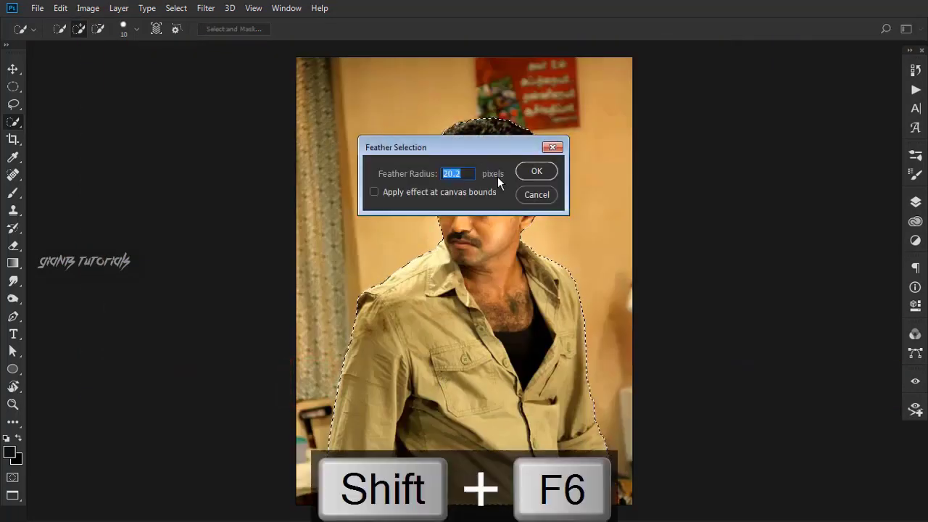
- Feather the selection by 2 pixels and add a layer mask to the S_15 layer
{"action": "type", "text": "2"}
{"action": "left_click", "coordinate": [529, 172]}
{"action": "left_click", "coordinate": [915, 202]}
{"action": "left_click", "coordinate": [803, 502]}
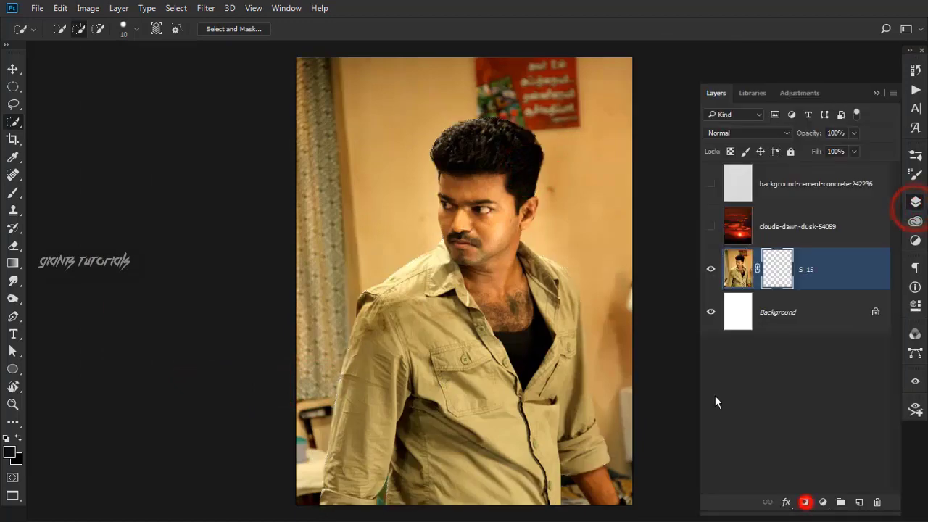
- Switch to the Brush tool and pick the Soft Round brush from General Brushes
{"action": "key", "text": "v"}
{"action": "key", "text": "b"}
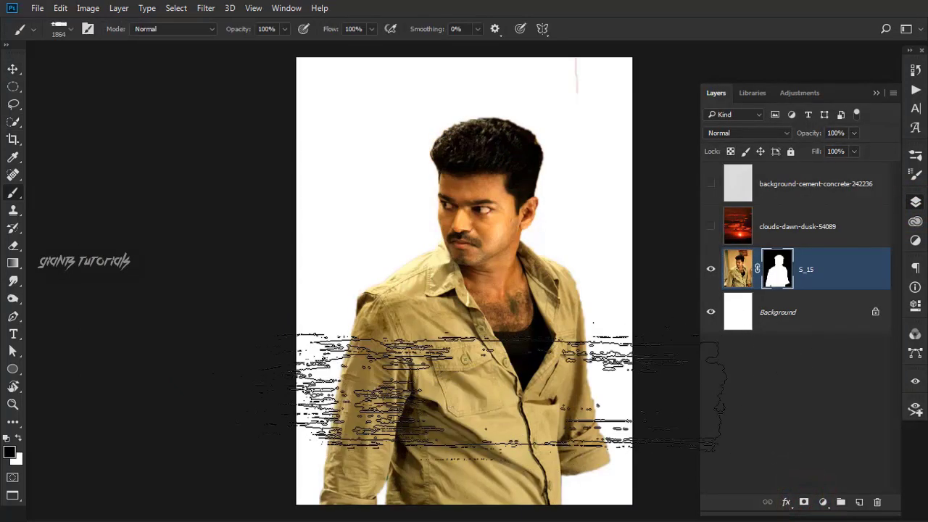
{"action": "left_click", "coordinate": [915, 202]}
{"action": "right_click", "coordinate": [369, 290]}
{"action": "left_click", "coordinate": [384, 276]}
{"action": "left_click", "coordinate": [383, 217]}
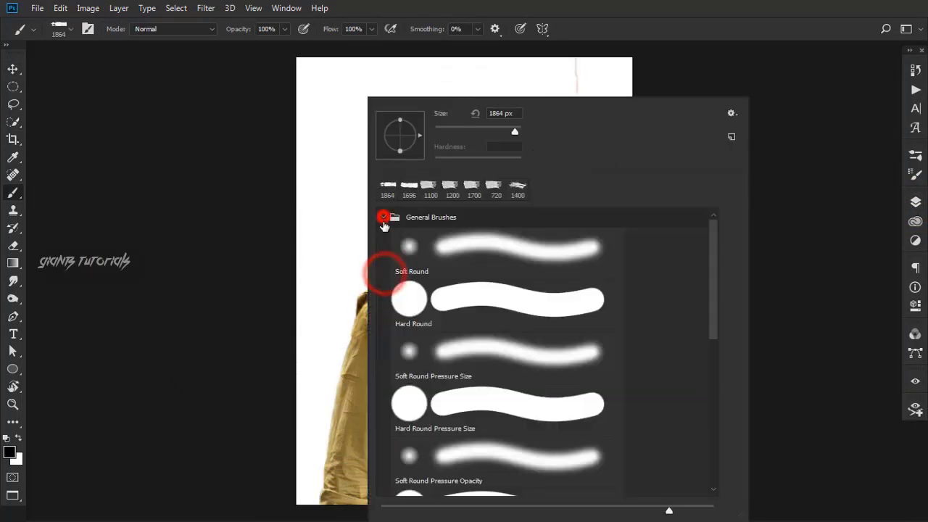
{"action": "left_click", "coordinate": [383, 249]}
{"action": "key", "text": "Return"}
- Paint the mask along the photo's bottom edge to fade the shirt into white
{"action": "key", "text": "ctrl+minus"}
{"action": "key", "text": "bracketleft"}
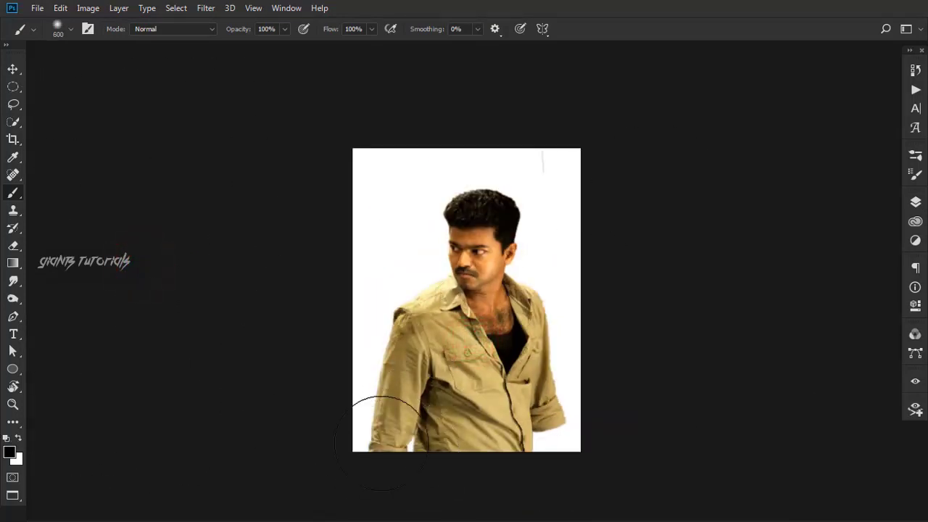
{"action": "key", "text": "bracketleft"}
{"action": "key", "text": "bracketleft"}
{"action": "key", "text": "bracketleft"}
{"action": "mouse_move", "coordinate": [355, 448]}
{"action": "left_mouse_down"}
{"action": "mouse_move", "coordinate": [595, 451]}
{"action": "mouse_move", "coordinate": [421, 447]}
{"action": "left_mouse_up"}
{"action": "mouse_move", "coordinate": [594, 453]}
{"action": "left_mouse_down"}
{"action": "mouse_move", "coordinate": [581, 434]}
{"action": "mouse_move", "coordinate": [571, 445]}
{"action": "left_mouse_up"}
{"action": "key", "text": "bracketleft"}
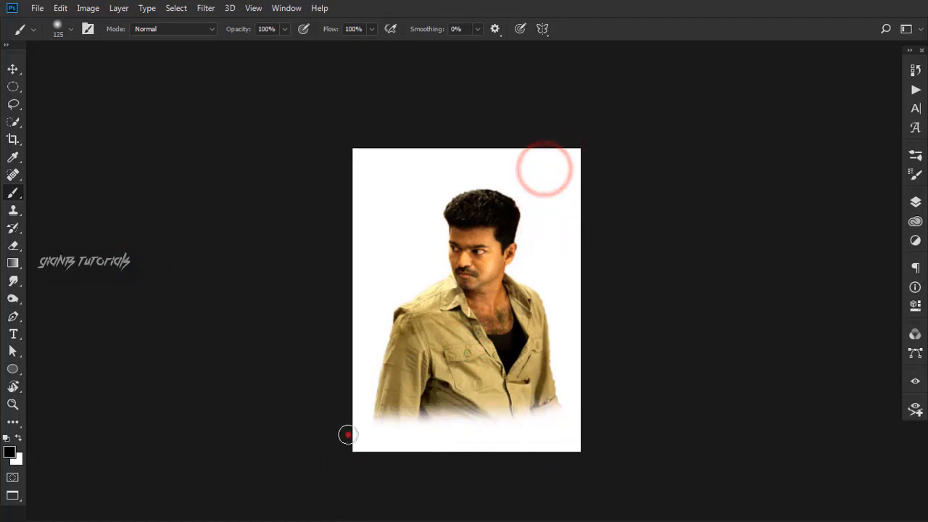
{"action": "key", "text": "ctrl+0"}
- Duplicate the clouds-dawn-dusk-54089 layer and place the visible copy below S_15
{"action": "key", "text": "v"}
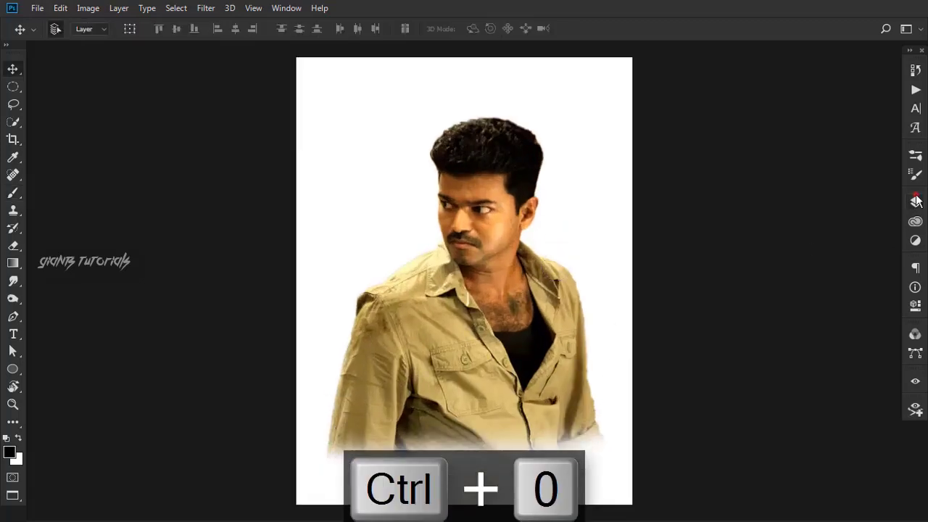
{"action": "left_click", "coordinate": [915, 201]}
{"action": "left_click", "coordinate": [813, 219]}
{"action": "key", "text": "ctrl+j"}
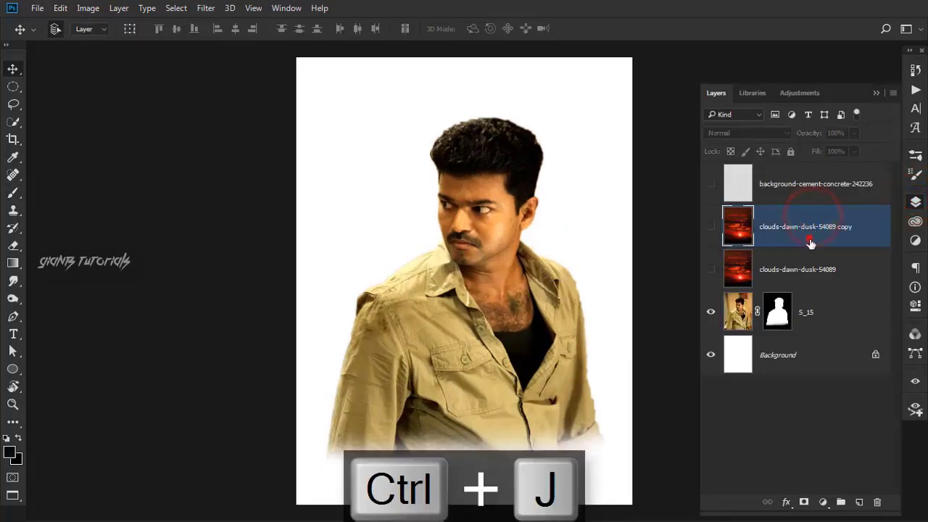
{"action": "left_click_drag", "start_coordinate": [810, 230], "coordinate": [712, 308]}
{"action": "left_click", "coordinate": [712, 307]}
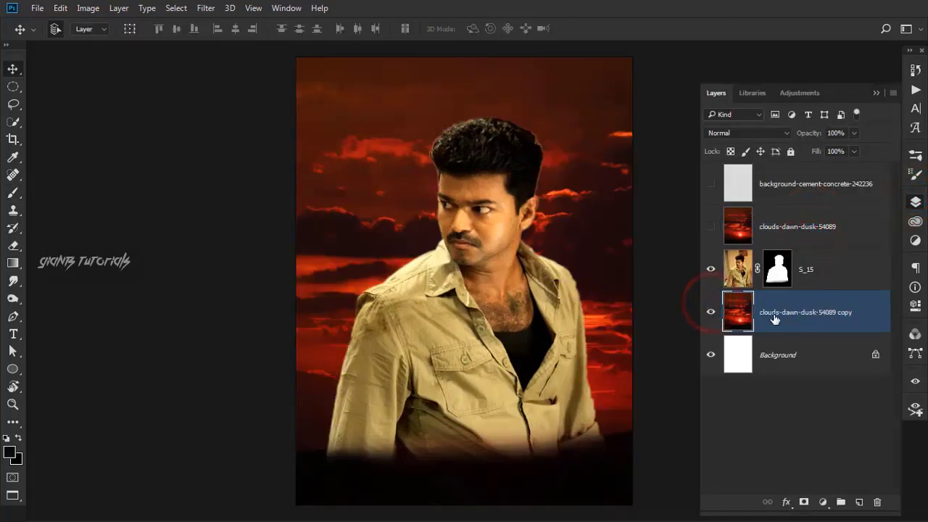
- Scale the clouds copy to about 132% and shift it up to cover the top
{"action": "key", "text": "ctrl+t"}
{"action": "left_click", "coordinate": [915, 201]}
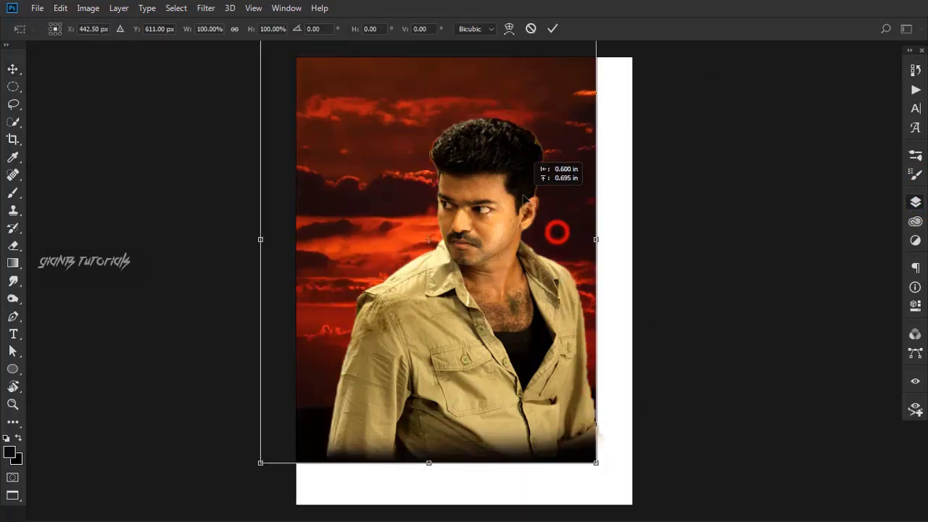
{"action": "left_click_drag", "start_coordinate": [560, 232], "coordinate": [498, 171]}
{"action": "mouse_move", "coordinate": [576, 450]}
{"action": "left_mouse_down"}
{"action": "mouse_move", "coordinate": [576, 307]}
{"action": "mouse_move", "coordinate": [507, 223]}
{"action": "left_mouse_up"}
{"action": "key", "text": "ctrl+0"}
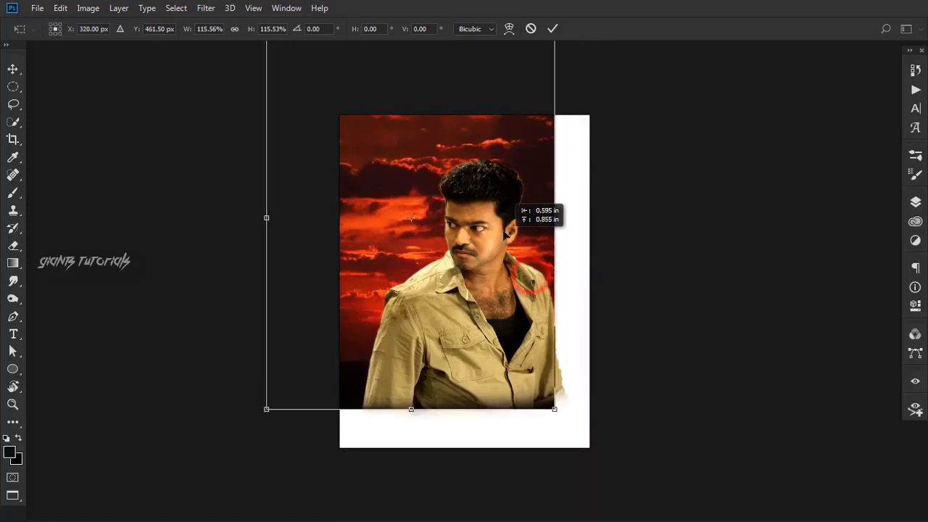
{"action": "left_click_drag", "start_coordinate": [564, 387], "coordinate": [578, 421]}
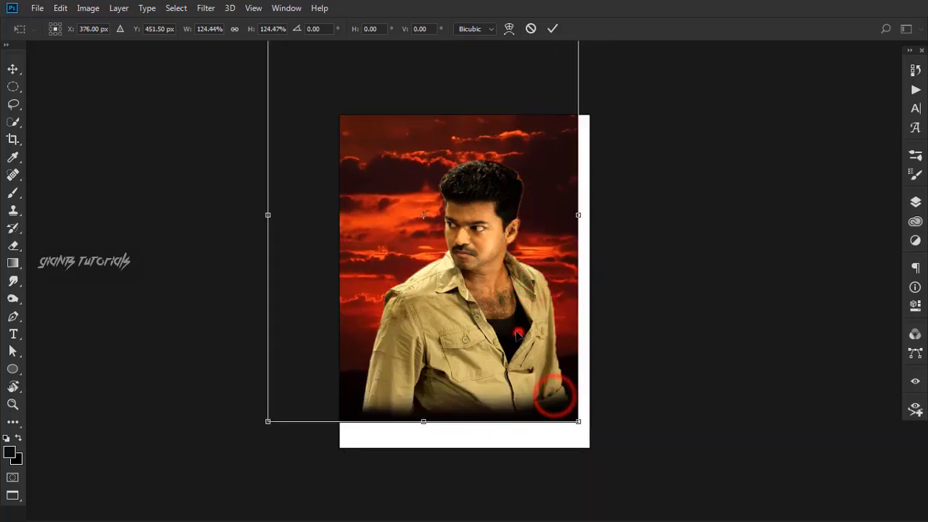
{"action": "mouse_move", "coordinate": [519, 336]}
{"action": "left_mouse_down"}
{"action": "mouse_move", "coordinate": [509, 316]}
{"action": "mouse_move", "coordinate": [521, 290]}
{"action": "mouse_move", "coordinate": [536, 308]}
{"action": "left_mouse_up"}
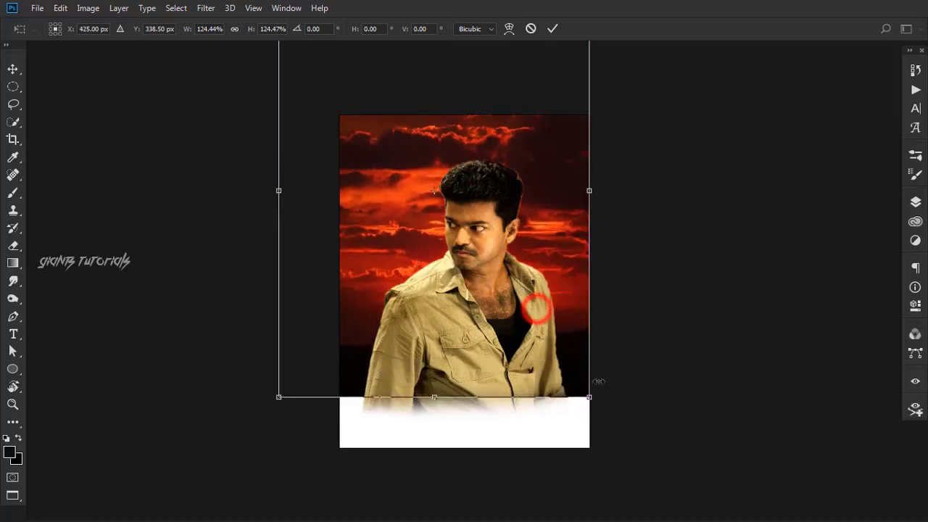
{"action": "left_click_drag", "start_coordinate": [593, 401], "coordinate": [606, 419]}
{"action": "mouse_move", "coordinate": [543, 325]}
{"action": "left_mouse_down"}
{"action": "mouse_move", "coordinate": [519, 290]}
{"action": "mouse_move", "coordinate": [527, 290]}
{"action": "left_mouse_up"}
{"action": "key", "text": "Return"}
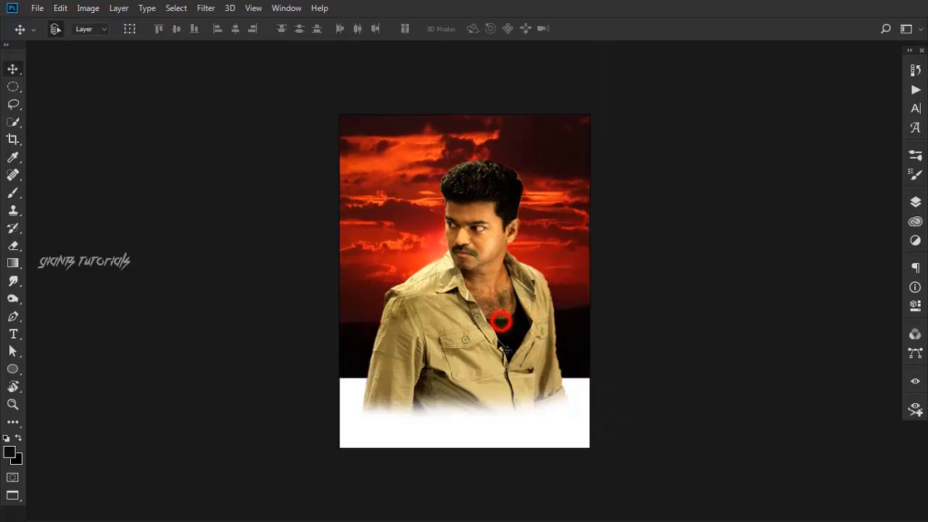
- Shift the S_15 man slightly to the right
{"action": "left_click_drag", "start_coordinate": [500, 318], "coordinate": [498, 333]}
{"action": "left_click_drag", "start_coordinate": [562, 229], "coordinate": [551, 251]}
{"action": "left_click_drag", "start_coordinate": [512, 348], "coordinate": [496, 347]}
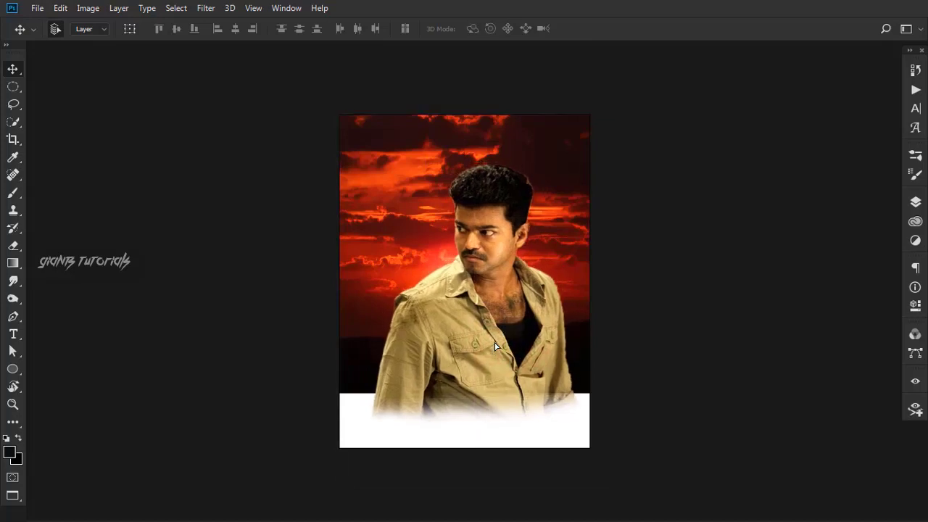
{"action": "left_click_drag", "start_coordinate": [458, 258], "coordinate": [410, 234]}
{"action": "left_click", "coordinate": [915, 202]}
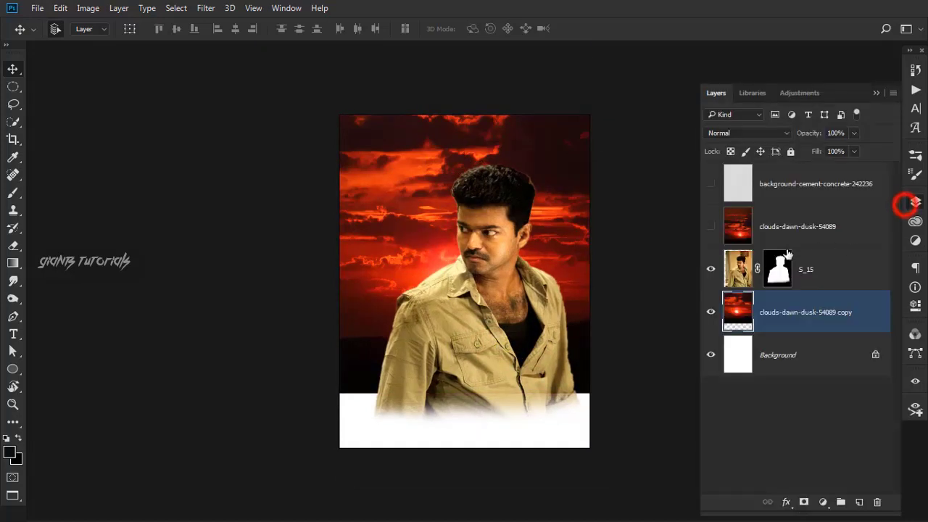
- Apply Levels to the sunset copy with white input 238 and midtone about 0.96
{"action": "key", "text": "ctrl+l"}
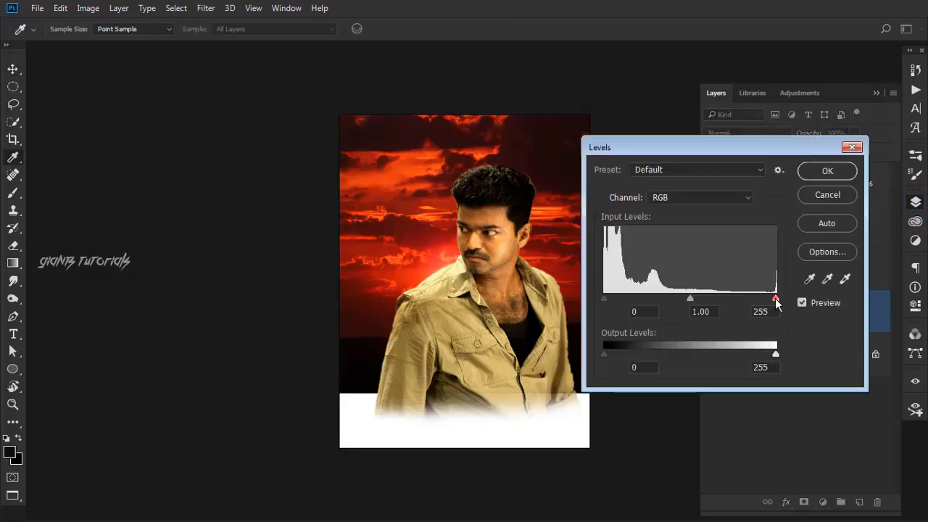
{"action": "left_click_drag", "start_coordinate": [776, 298], "coordinate": [766, 299]}
{"action": "left_click_drag", "start_coordinate": [667, 300], "coordinate": [683, 301]}
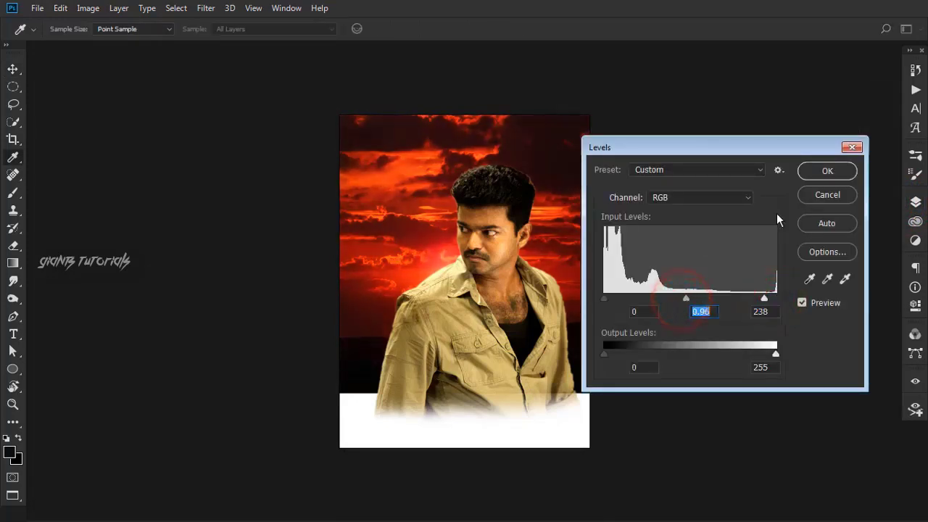
{"action": "left_click", "coordinate": [827, 170]}
- Lift the lower Curves point to about Input 28 / Output 74
{"action": "key", "text": "ctrl+m"}
{"action": "left_click_drag", "start_coordinate": [456, 70], "coordinate": [678, 101]}
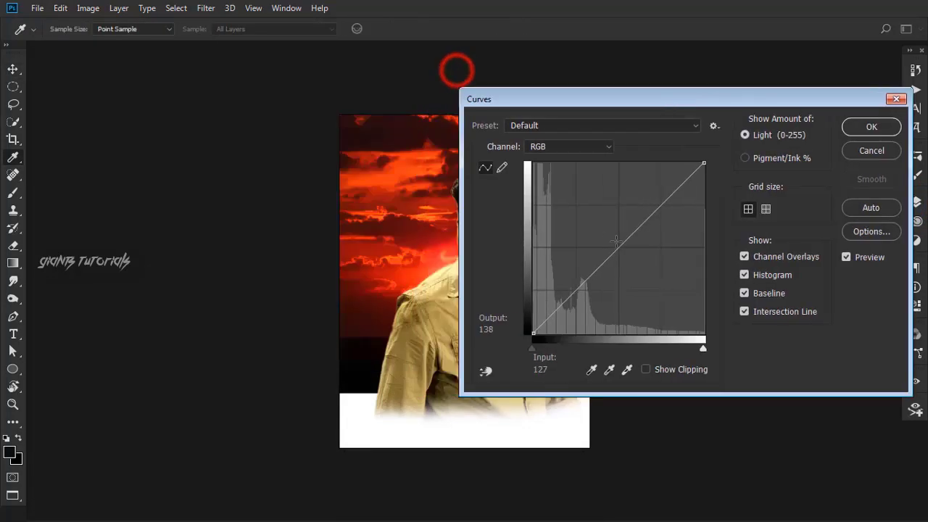
{"action": "left_click_drag", "start_coordinate": [615, 240], "coordinate": [608, 226]}
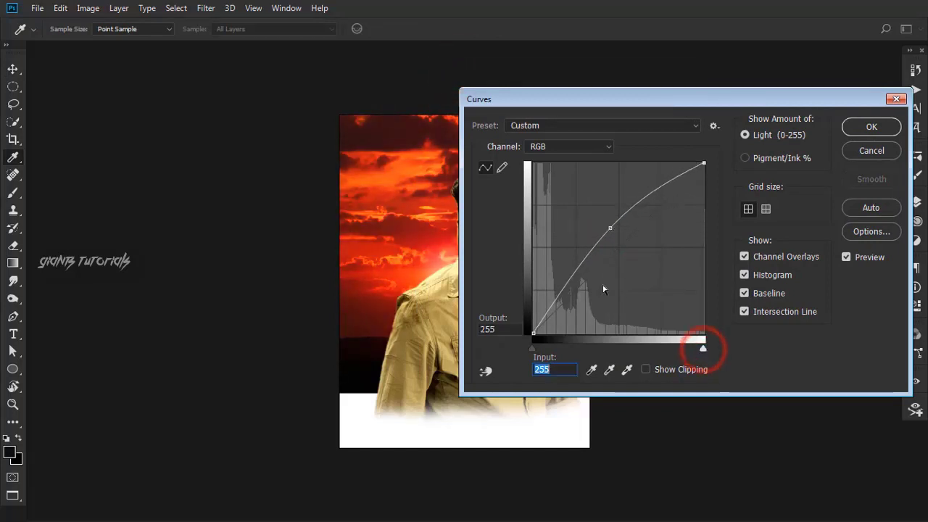
{"action": "left_click_drag", "start_coordinate": [555, 295], "coordinate": [552, 283]}
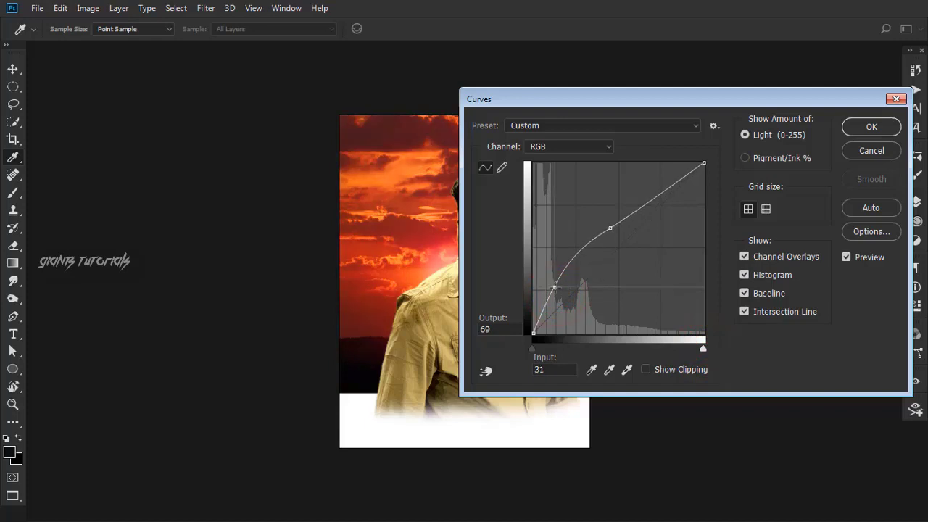
{"action": "left_click", "coordinate": [870, 127]}
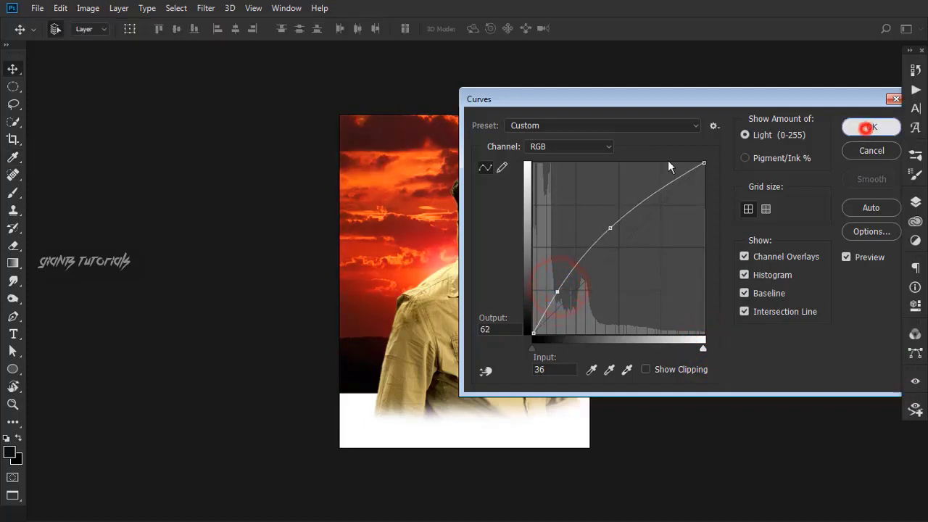
- Apply Filter Gallery Sprayed Strokes: Horizontal direction, stroke length 20, spray radius 23
{"action": "left_click", "coordinate": [914, 204]}
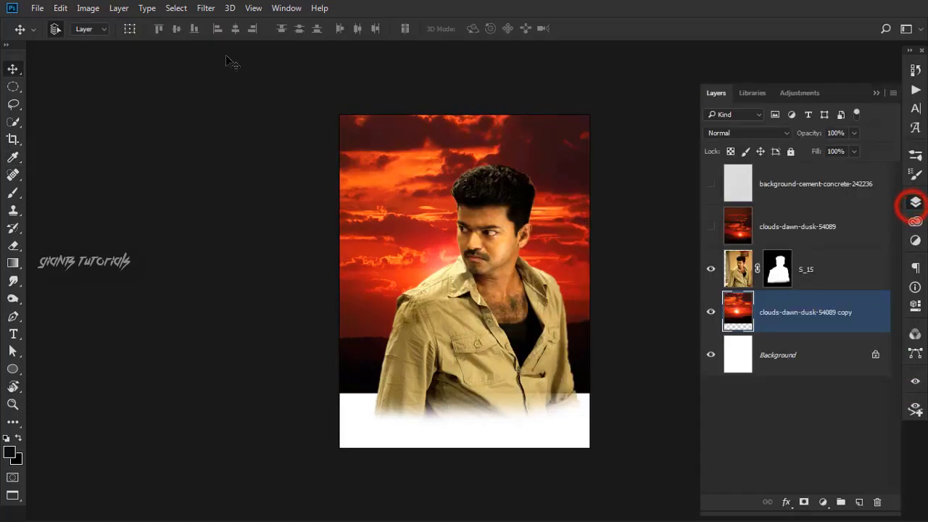
{"action": "left_click", "coordinate": [206, 8]}
{"action": "left_click", "coordinate": [214, 63]}
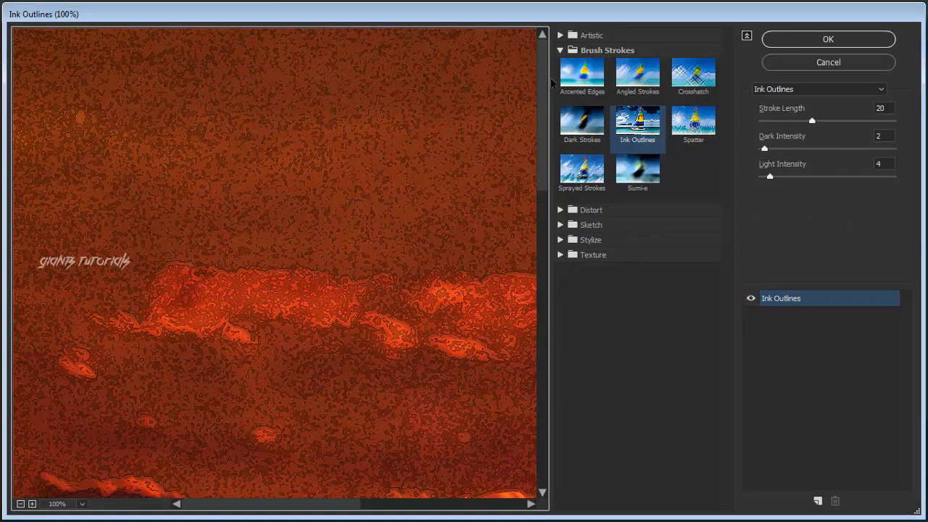
{"action": "left_click", "coordinate": [582, 168]}
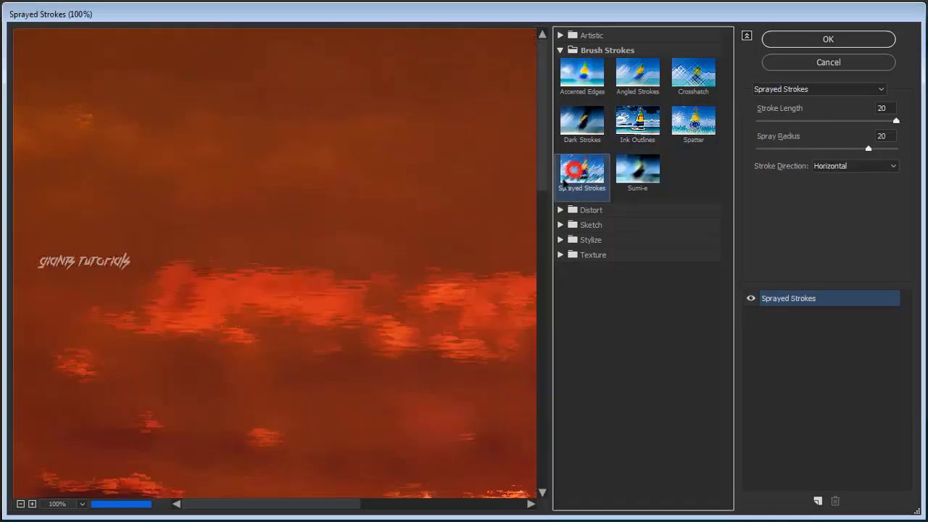
{"action": "key", "text": "ctrl+0"}
{"action": "left_click", "coordinate": [845, 167]}
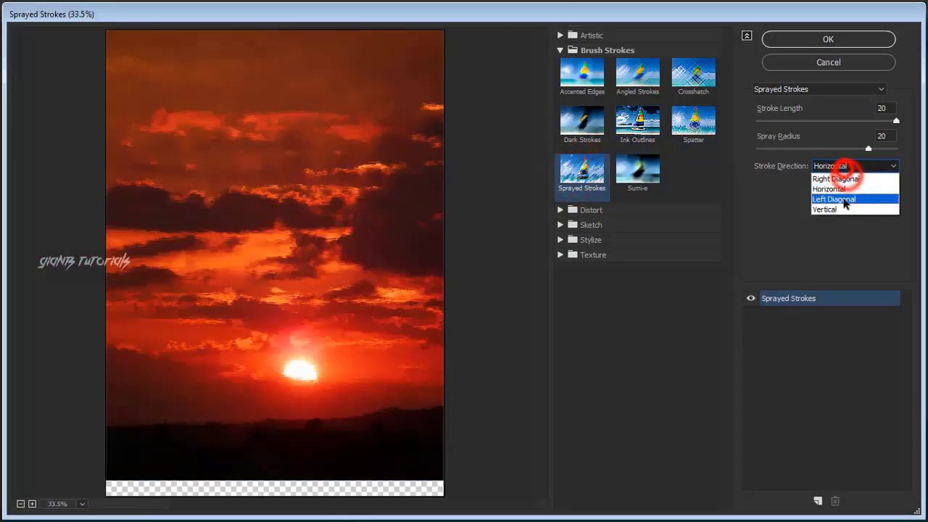
{"action": "left_click", "coordinate": [842, 199]}
{"action": "left_click", "coordinate": [843, 166]}
{"action": "left_click", "coordinate": [830, 187]}
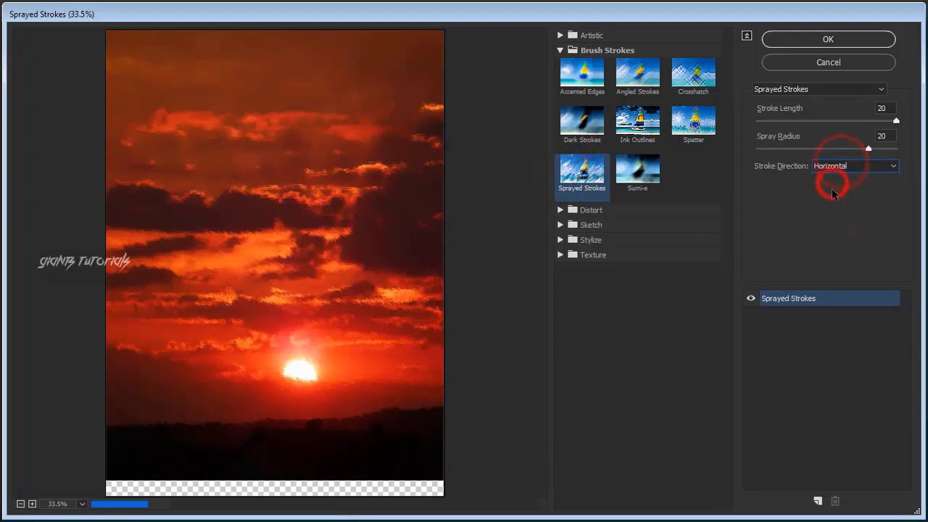
{"action": "left_click_drag", "start_coordinate": [875, 149], "coordinate": [881, 150]}
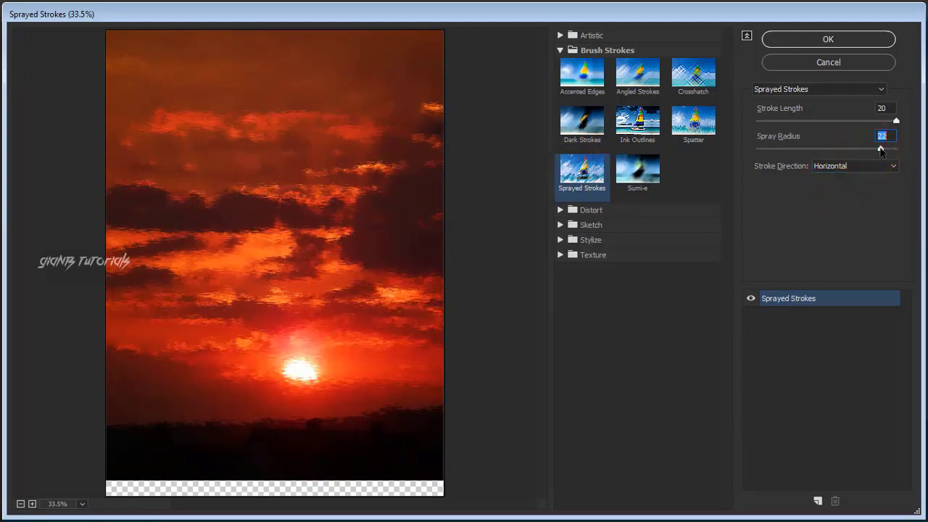
{"action": "left_click_drag", "start_coordinate": [830, 121], "coordinate": [896, 120]}
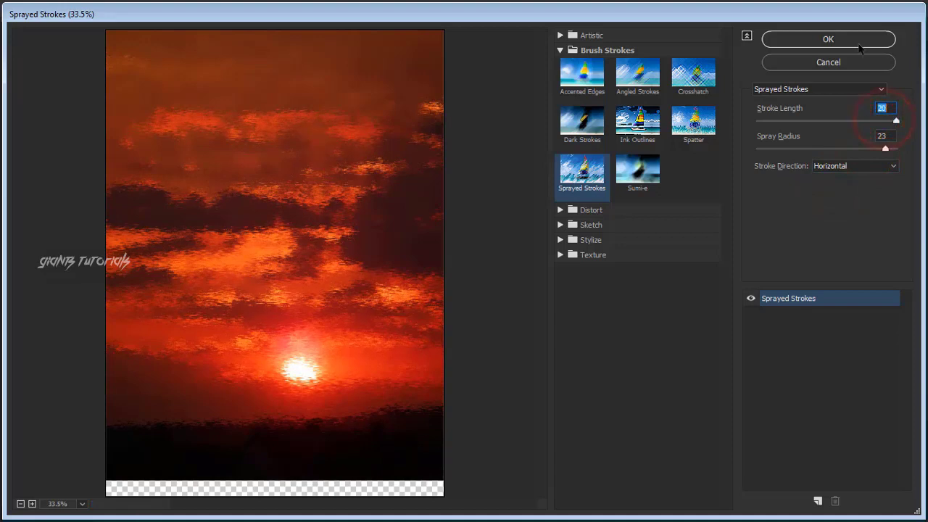
{"action": "left_click", "coordinate": [833, 45]}
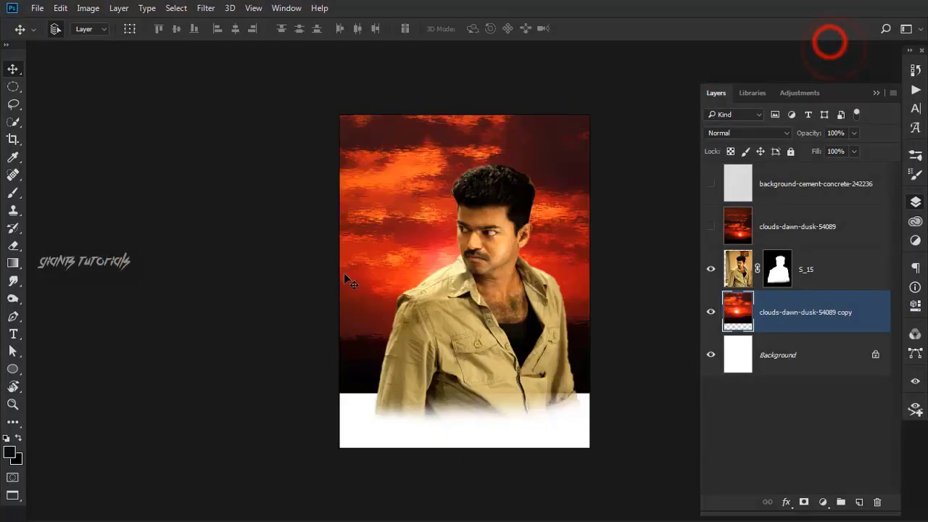
- Load the man's silhouette, duplicate S_15, then hide the original and move it below the sky copy
{"action": "left_click", "coordinate": [744, 272]}
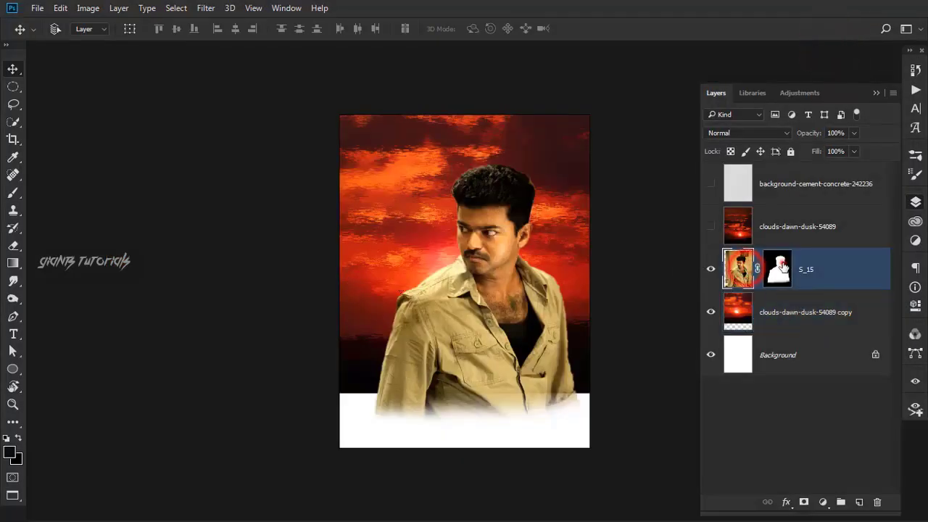
{"action": "left_click", "coordinate": [778, 268], "text": "ctrl"}
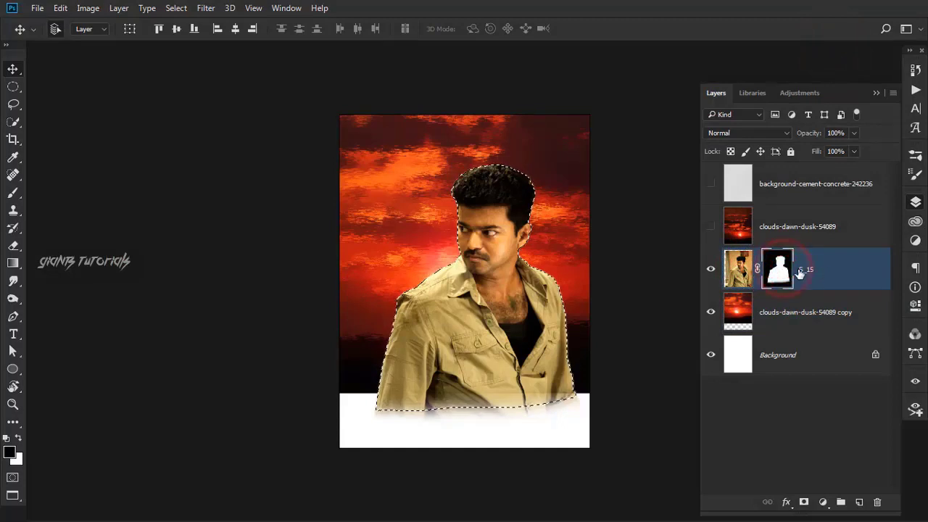
{"action": "left_click_drag", "start_coordinate": [827, 269], "coordinate": [859, 501]}
{"action": "left_click", "coordinate": [709, 305]}
{"action": "left_click_drag", "start_coordinate": [823, 331], "coordinate": [823, 376]}
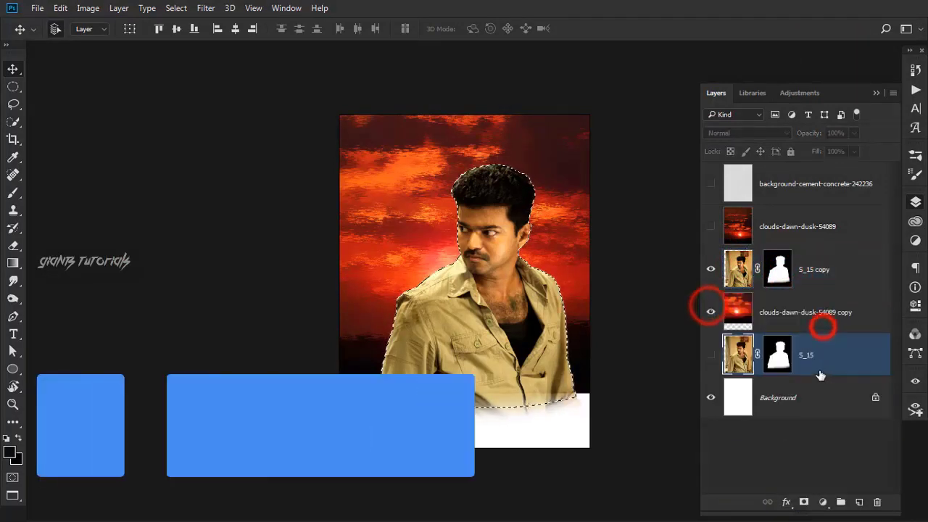
- Apply the S_15 copy's mask, smooth and invert the selection, then deselect
{"action": "left_click", "coordinate": [778, 269]}
{"action": "right_click", "coordinate": [778, 269]}
{"action": "left_click", "coordinate": [787, 307]}
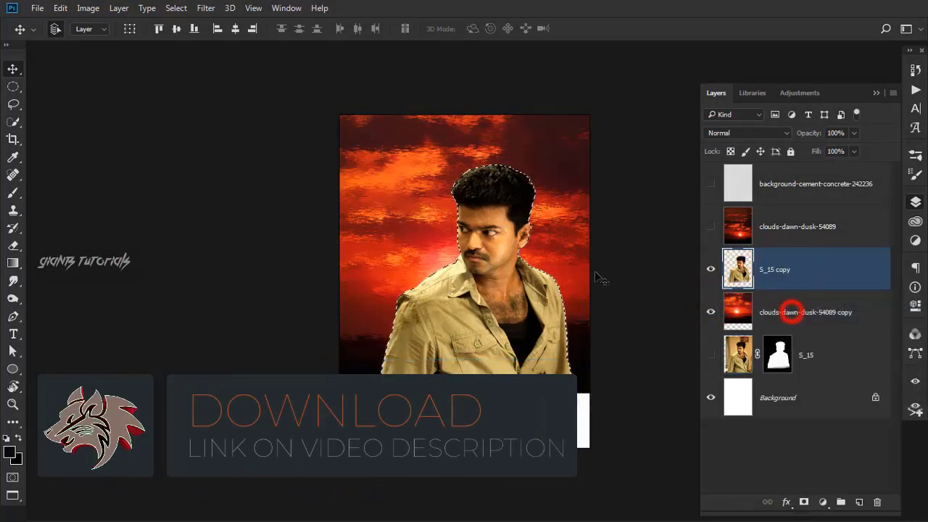
{"action": "left_click", "coordinate": [176, 8]}
{"action": "left_click", "coordinate": [187, 183]}
{"action": "left_click", "coordinate": [340, 197]}
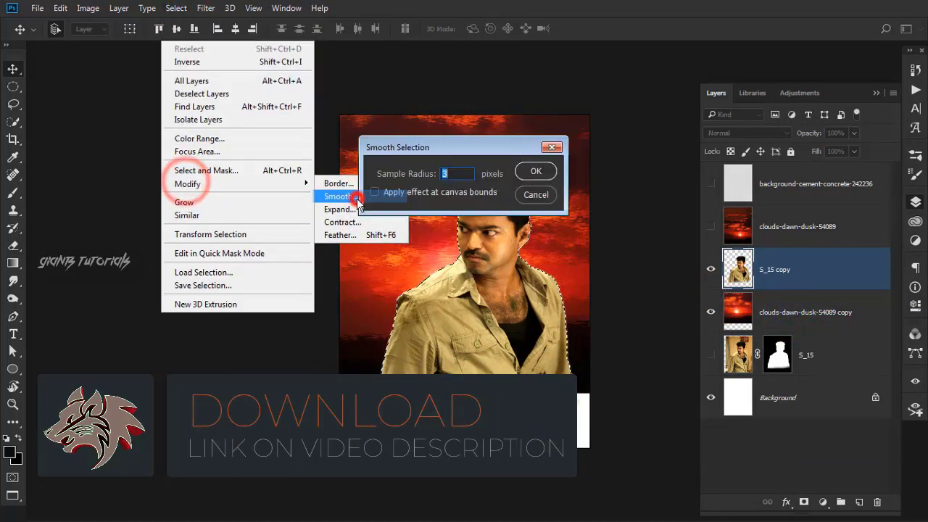
{"action": "left_click", "coordinate": [534, 148]}
{"action": "key", "text": "ctrl+shift+i"}
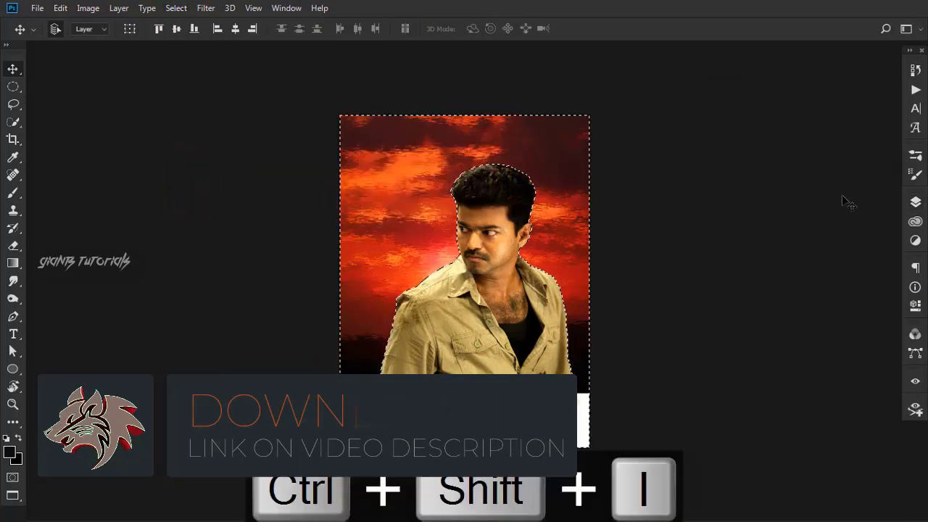
{"action": "key", "text": "ctrl+d"}
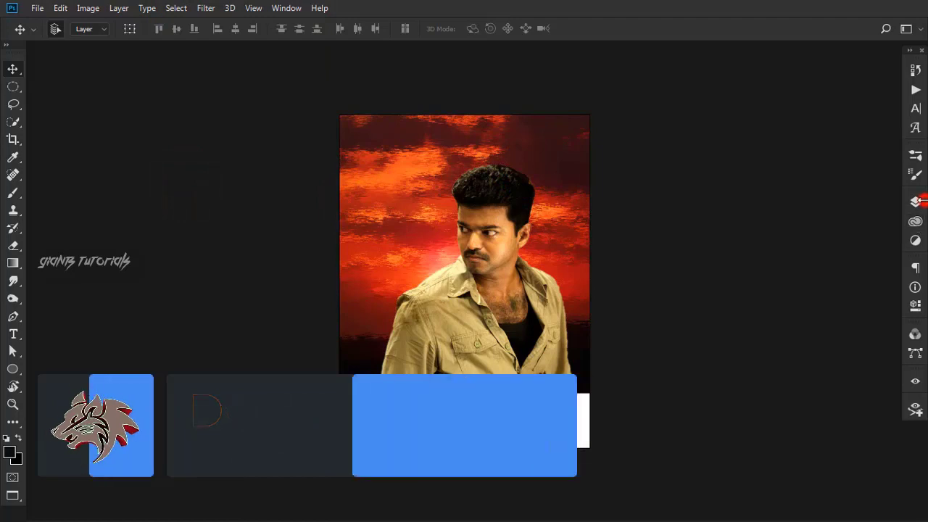
- Move the S_15 copy figure slightly lower on the canvas
{"action": "left_click", "coordinate": [914, 202]}
{"action": "left_click", "coordinate": [822, 274]}
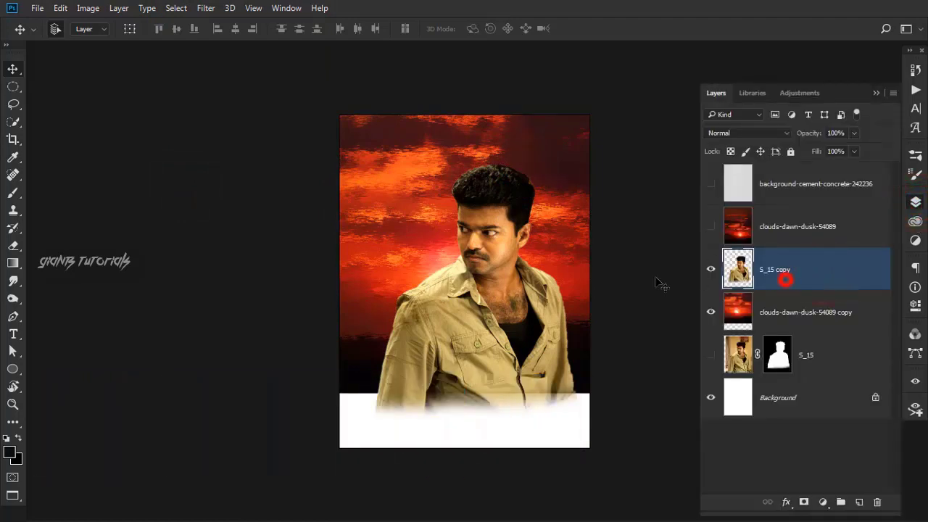
{"action": "left_click_drag", "start_coordinate": [508, 341], "coordinate": [509, 352]}
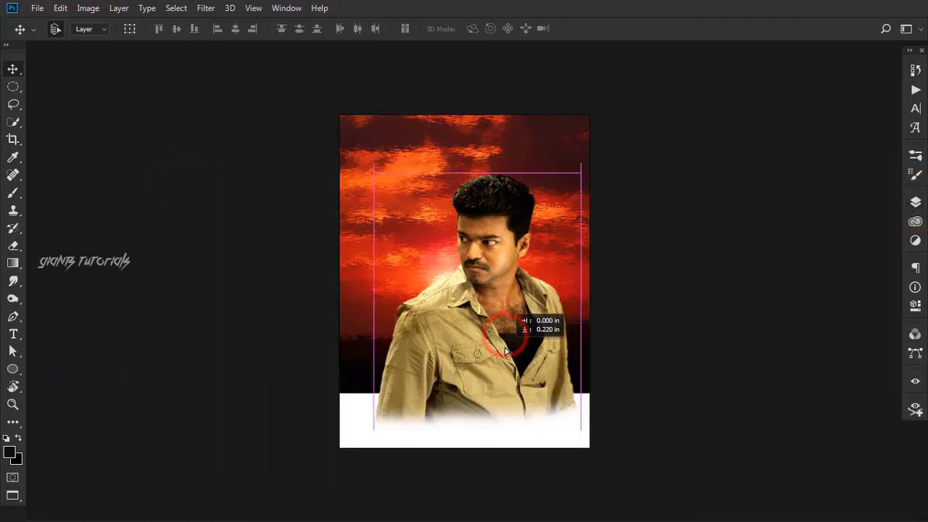
{"action": "left_click", "coordinate": [916, 200]}
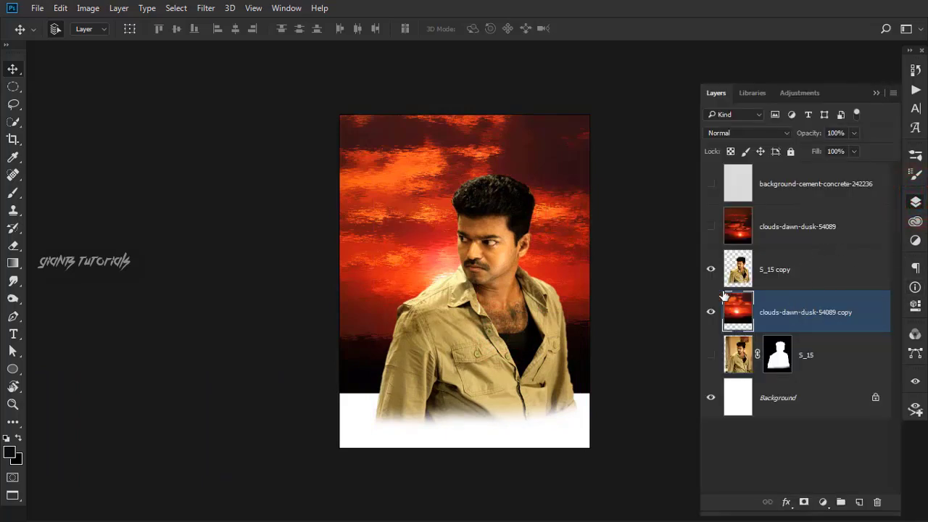
- Adjust Color Balance sliders for midtones, highlights and shadows toward a warmer orange-yellow sky
{"action": "key", "text": "ctrl+b"}
{"action": "left_click_drag", "start_coordinate": [383, 109], "coordinate": [142, 305]}
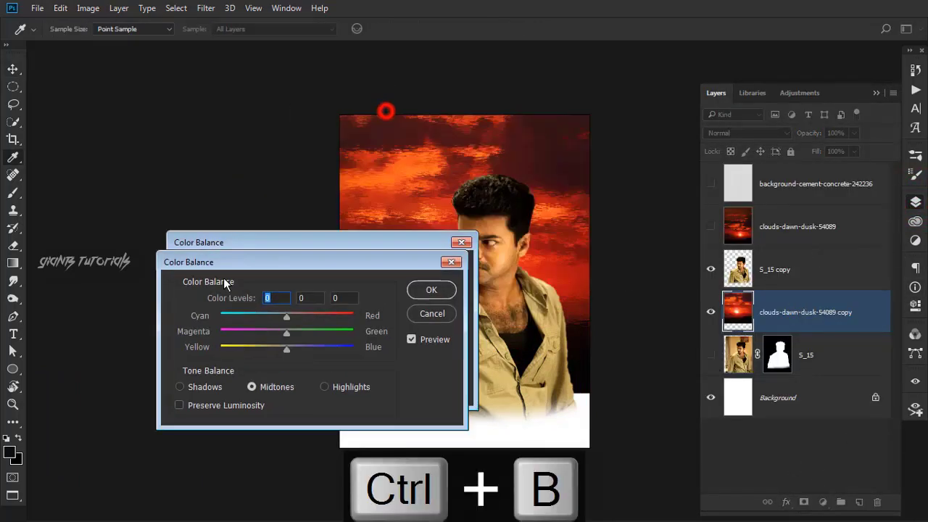
{"action": "left_click", "coordinate": [188, 392]}
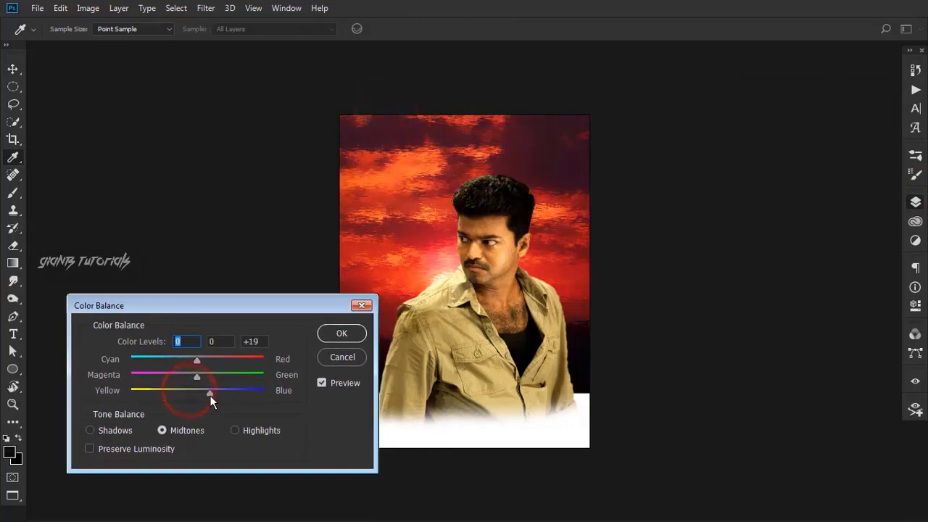
{"action": "mouse_move", "coordinate": [155, 375]}
{"action": "left_mouse_down"}
{"action": "mouse_move", "coordinate": [219, 379]}
{"action": "mouse_move", "coordinate": [178, 363]}
{"action": "mouse_move", "coordinate": [145, 390]}
{"action": "mouse_move", "coordinate": [189, 386]}
{"action": "left_mouse_up"}
{"action": "left_click", "coordinate": [200, 358]}
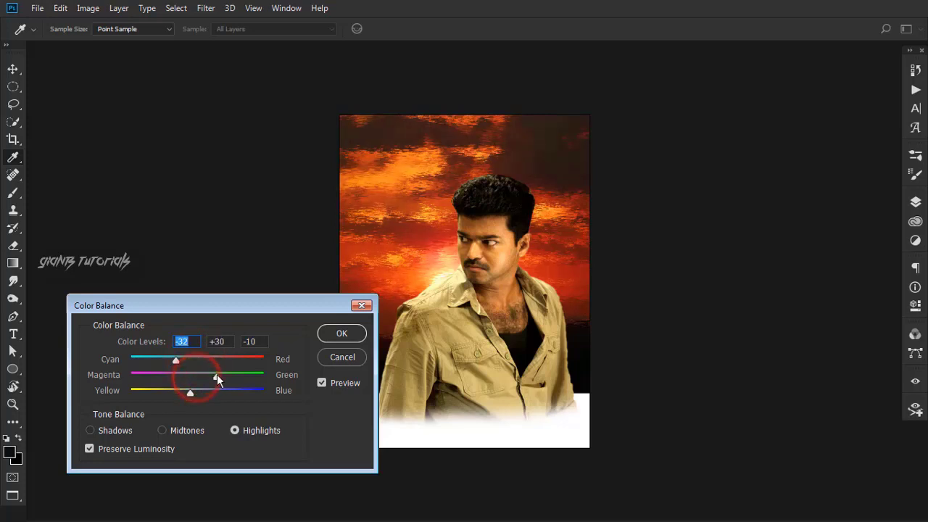
{"action": "mouse_move", "coordinate": [216, 374]}
{"action": "left_mouse_down"}
{"action": "mouse_move", "coordinate": [228, 373]}
{"action": "mouse_move", "coordinate": [218, 389]}
{"action": "left_mouse_up"}
{"action": "left_click", "coordinate": [128, 430]}
{"action": "key", "text": "ctrl+z"}
{"action": "mouse_move", "coordinate": [196, 359]}
{"action": "left_mouse_down"}
{"action": "mouse_move", "coordinate": [210, 366]}
{"action": "mouse_move", "coordinate": [198, 363]}
{"action": "mouse_move", "coordinate": [205, 378]}
{"action": "mouse_move", "coordinate": [193, 376]}
{"action": "left_mouse_up"}
{"action": "left_click", "coordinate": [341, 333]}
- Enlarge the selected layer to about 113%
{"action": "key", "text": "ctrl+0"}
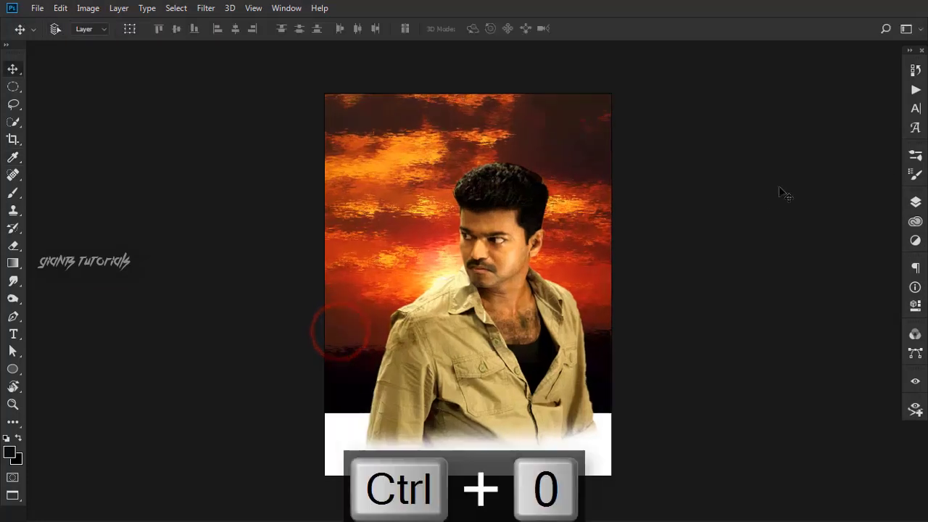
{"action": "left_click", "coordinate": [507, 249]}
{"action": "key", "text": "ctrl+t"}
{"action": "mouse_move", "coordinate": [618, 135]}
{"action": "left_mouse_down"}
{"action": "mouse_move", "coordinate": [642, 116]}
{"action": "mouse_move", "coordinate": [544, 209]}
{"action": "left_mouse_up"}
{"action": "key", "text": "Return"}
- Show the original clouds-dawn-dusk-54089 layer and add a white layer mask
{"action": "key", "text": "ctrl+0"}
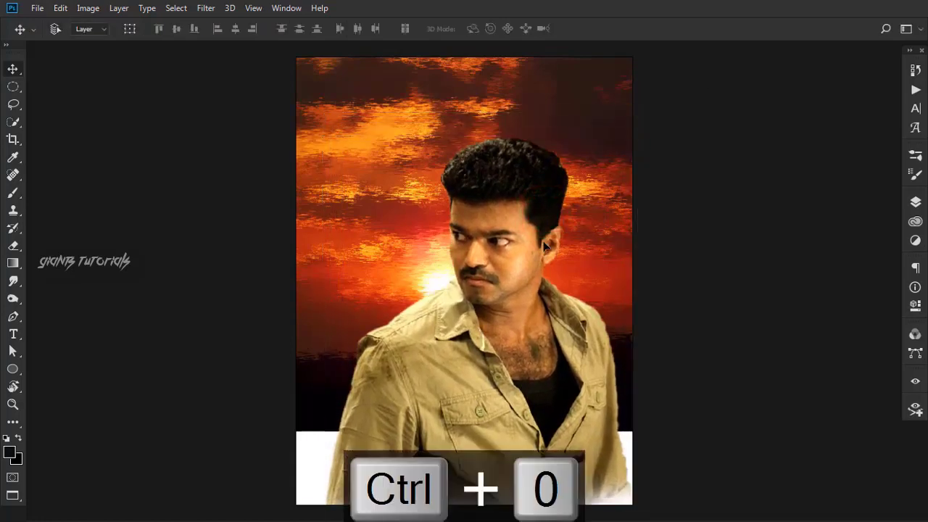
{"action": "left_click", "coordinate": [916, 203]}
{"action": "left_click", "coordinate": [711, 226]}
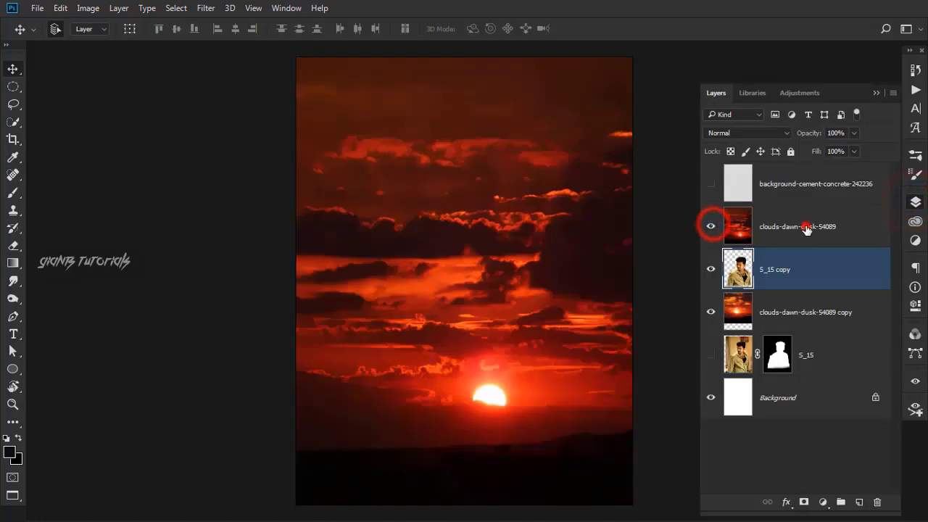
{"action": "left_click", "coordinate": [805, 226]}
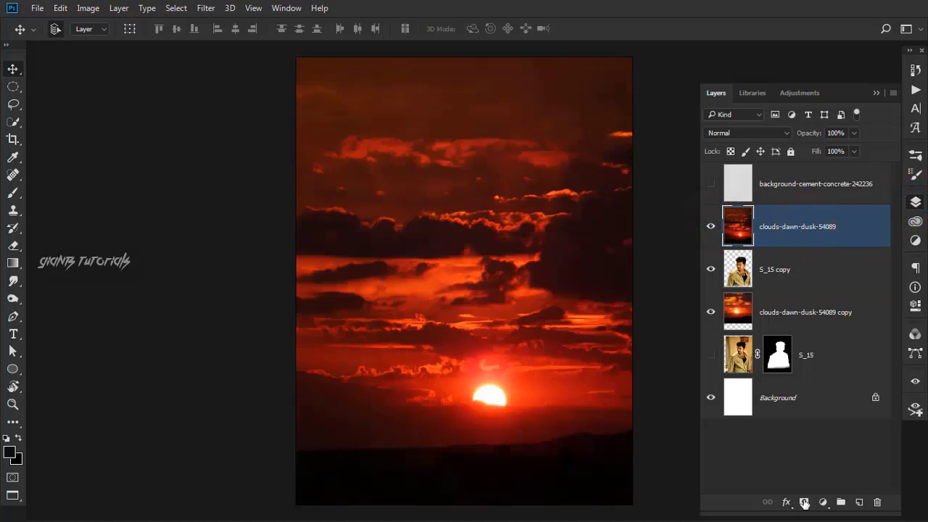
{"action": "left_click", "coordinate": [804, 502]}
- Pick the 720 px brush from the _19___paint_brushes_by_domino_88 set
{"action": "left_click", "coordinate": [13, 193]}
{"action": "right_click", "coordinate": [379, 138]}
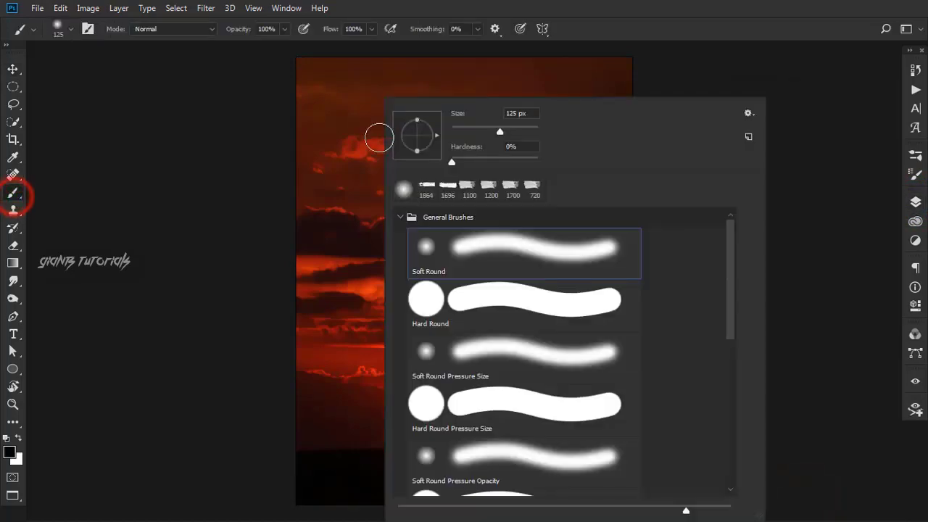
{"action": "left_click", "coordinate": [400, 217]}
{"action": "left_click", "coordinate": [399, 394]}
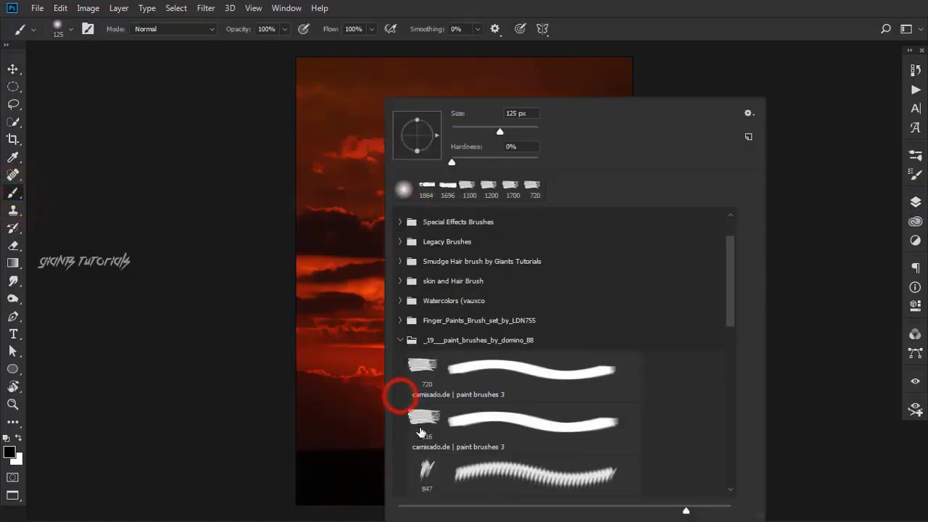
{"action": "left_click", "coordinate": [418, 423]}
{"action": "left_click", "coordinate": [421, 365]}
{"action": "left_click", "coordinate": [260, 187]}
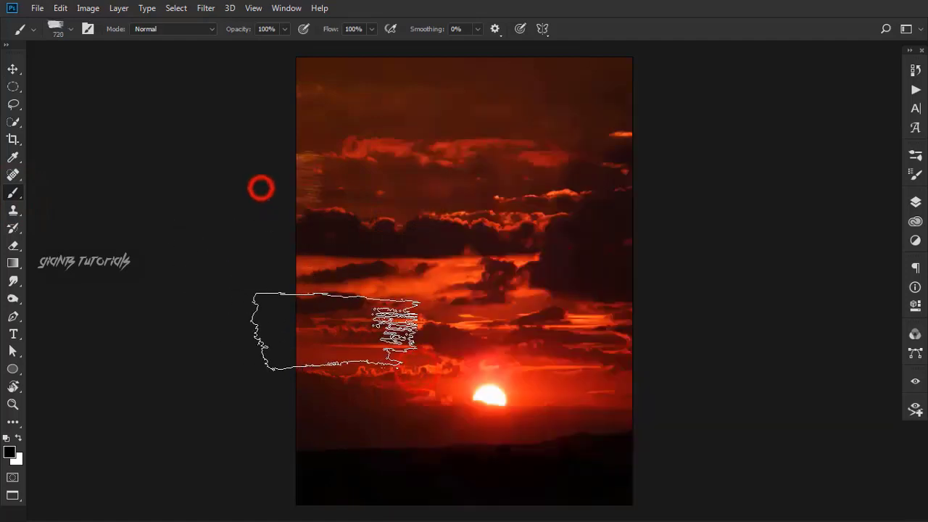
{"action": "left_click", "coordinate": [916, 202]}
{"action": "left_click", "coordinate": [216, 184]}
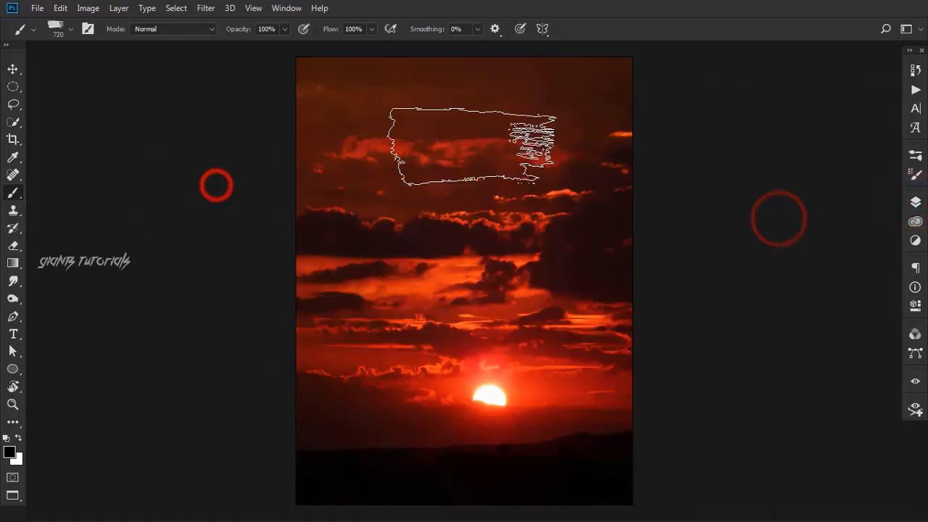
- Test-stamp the brush onto the sky, then undo the stamps
{"action": "right_click", "coordinate": [554, 148]}
{"action": "left_click", "coordinate": [514, 135]}
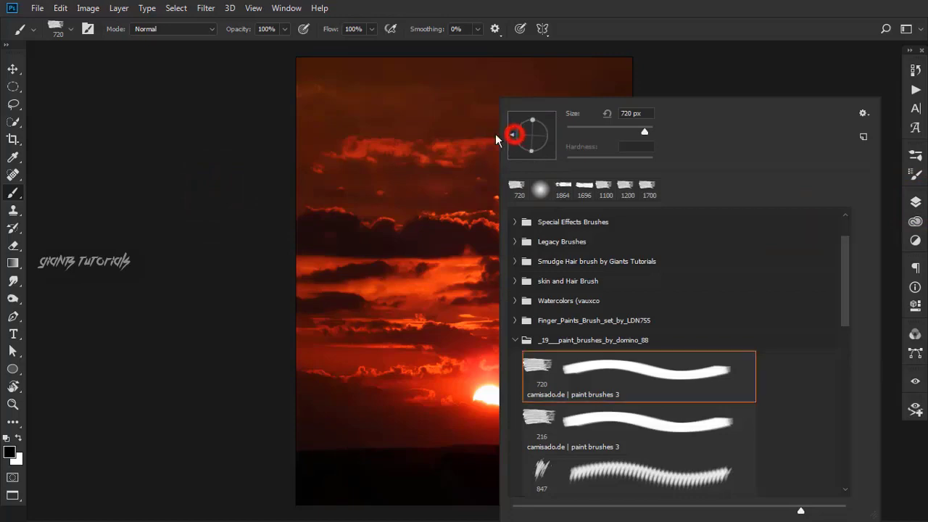
{"action": "left_click", "coordinate": [153, 242]}
{"action": "left_click", "coordinate": [641, 210]}
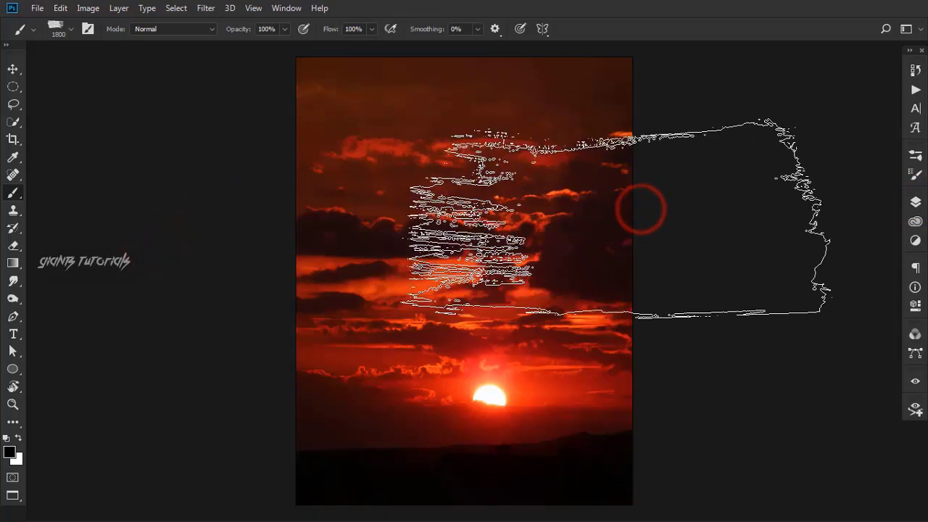
{"action": "left_click", "coordinate": [543, 245]}
{"action": "key", "text": "ctrl+z"}
{"action": "left_click", "coordinate": [484, 197]}
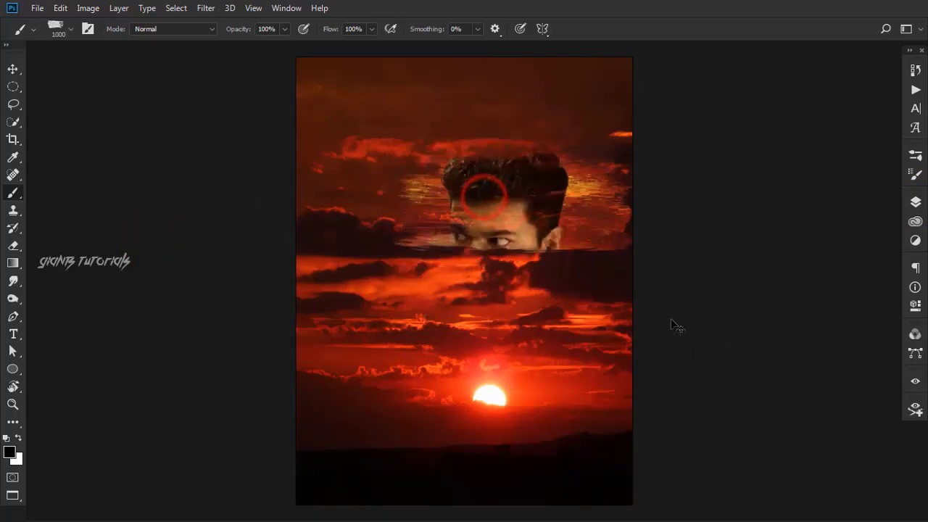
{"action": "key", "text": "ctrl+z"}
- Choose DryBrush5 (1677 px) from SpoonGraphics-DryBrush-Set
{"action": "right_click", "coordinate": [332, 166]}
{"action": "scroll", "coordinate": [337, 319], "scroll_direction": "down", "scroll_amount": 2}
{"action": "left_click", "coordinate": [326, 272]}
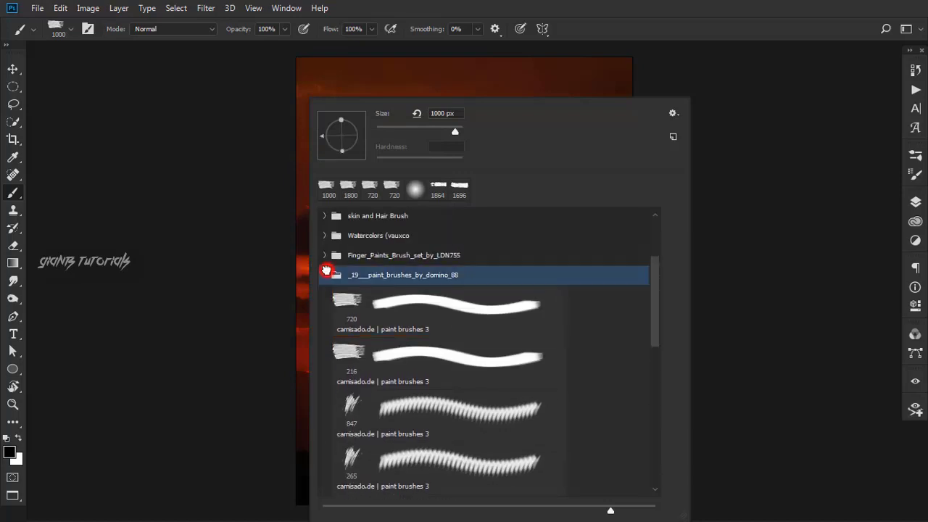
{"action": "left_click", "coordinate": [326, 414]}
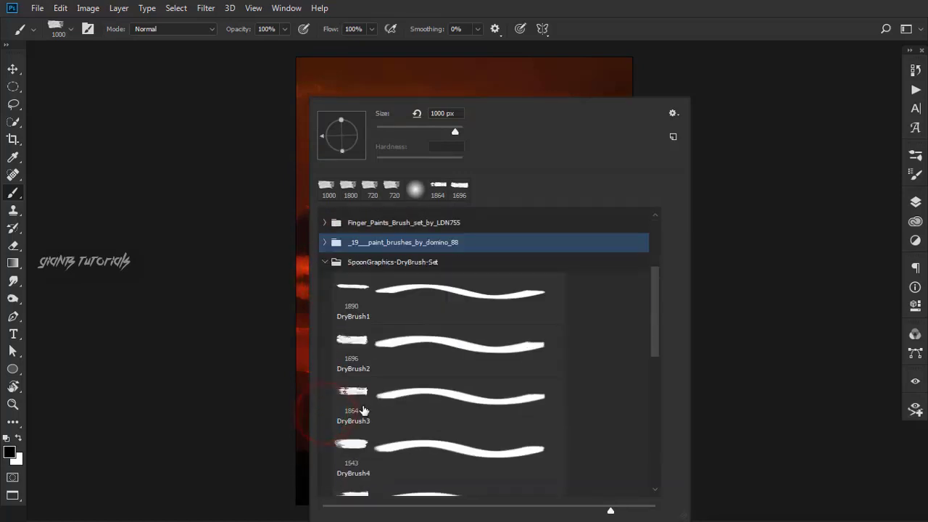
{"action": "left_click", "coordinate": [362, 408]}
{"action": "scroll", "coordinate": [480, 400], "scroll_direction": "down", "scroll_amount": 1}
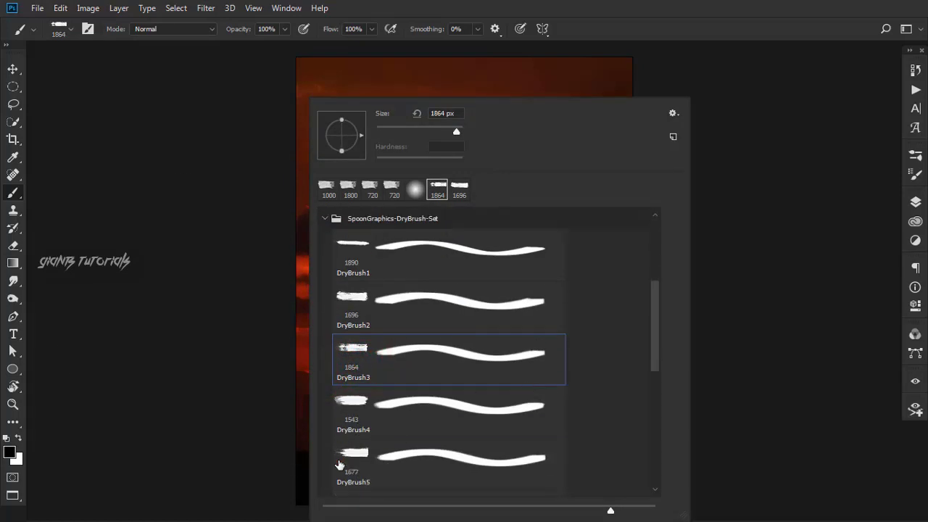
{"action": "left_click", "coordinate": [679, 30]}
{"action": "left_click", "coordinate": [158, 29]}
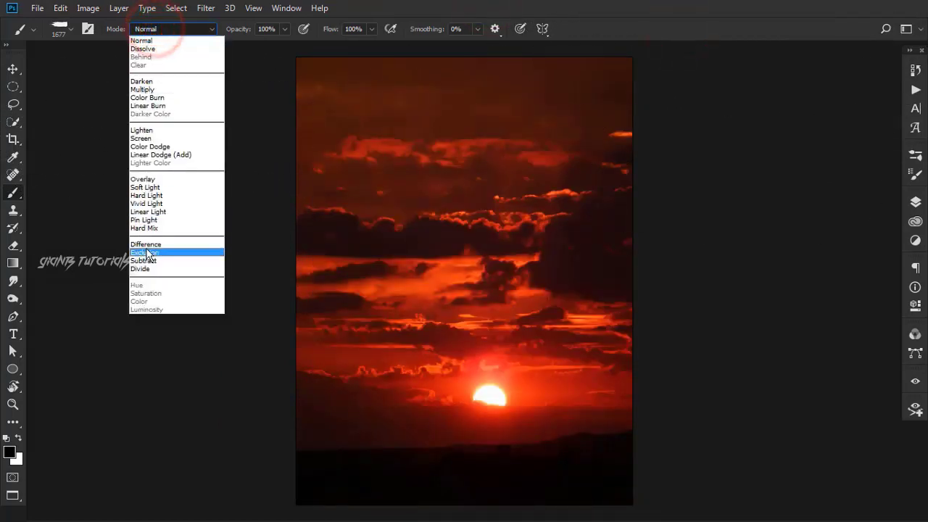
- Keep the brush mode at Normal and set brush tip spacing to 15%
{"action": "left_click", "coordinate": [149, 219]}
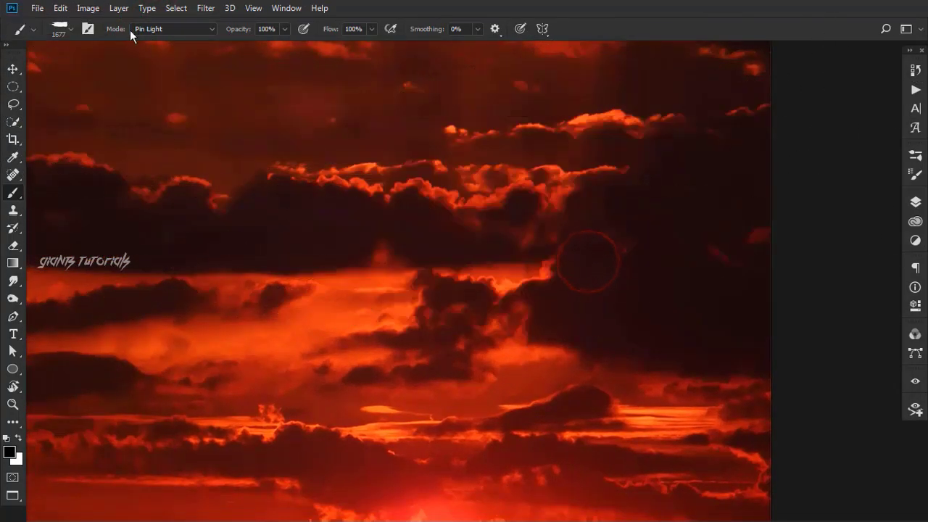
{"action": "left_click", "coordinate": [157, 28]}
{"action": "left_click", "coordinate": [154, 32]}
{"action": "left_click", "coordinate": [87, 29]}
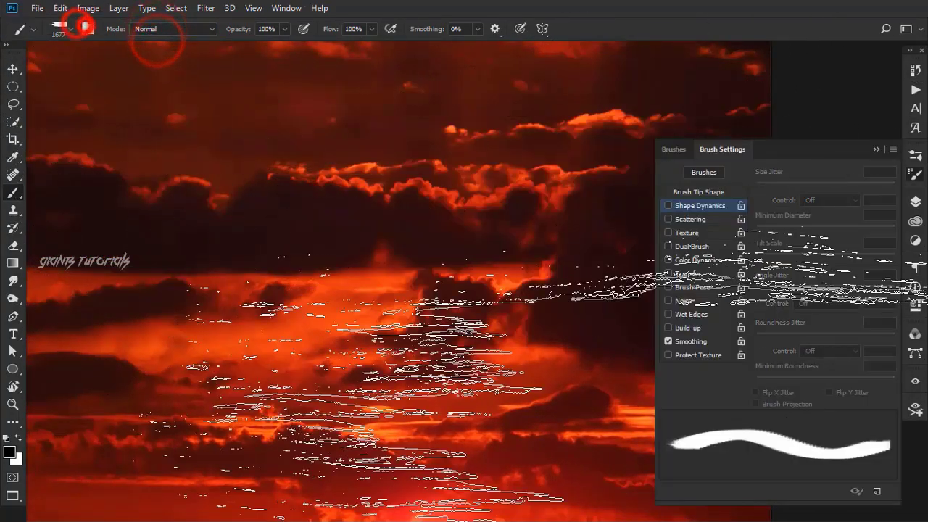
{"action": "left_click", "coordinate": [699, 190]}
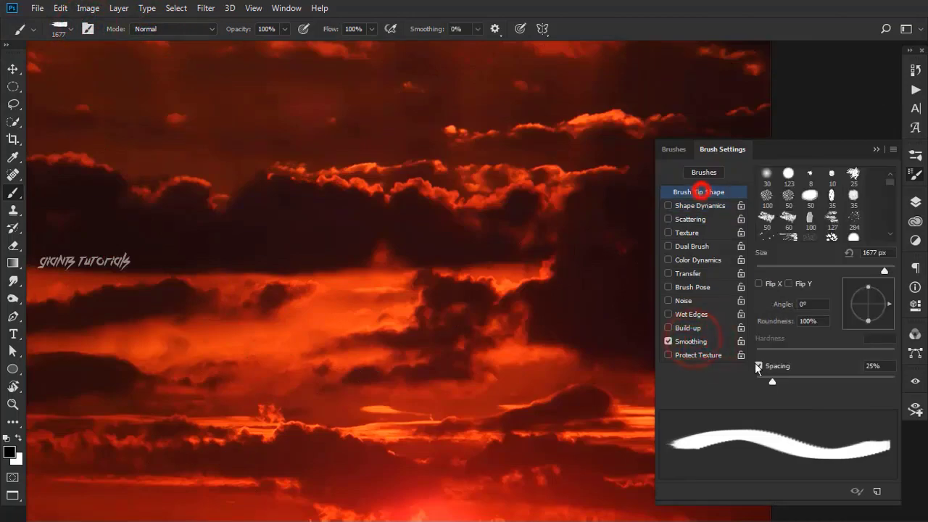
{"action": "left_click", "coordinate": [771, 377]}
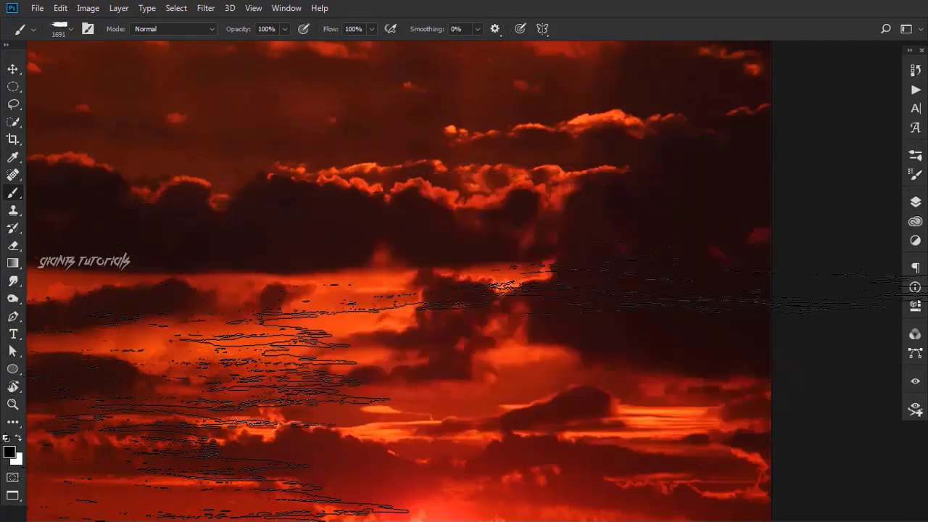
- Try Shape Dynamics jitter and Scattering settings, leaving Scattering switched off
{"action": "left_click", "coordinate": [88, 29]}
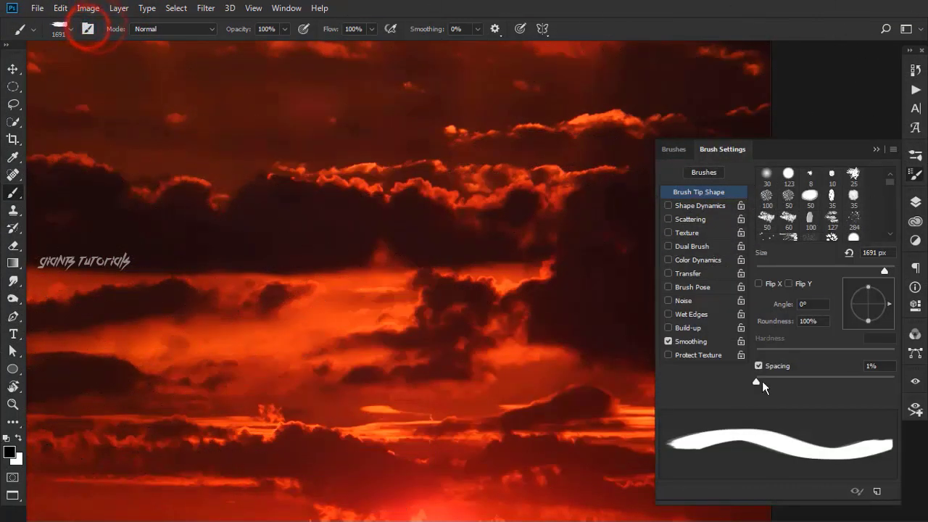
{"action": "left_click", "coordinate": [683, 205]}
{"action": "left_click_drag", "start_coordinate": [771, 187], "coordinate": [756, 187]}
{"action": "left_click", "coordinate": [757, 290]}
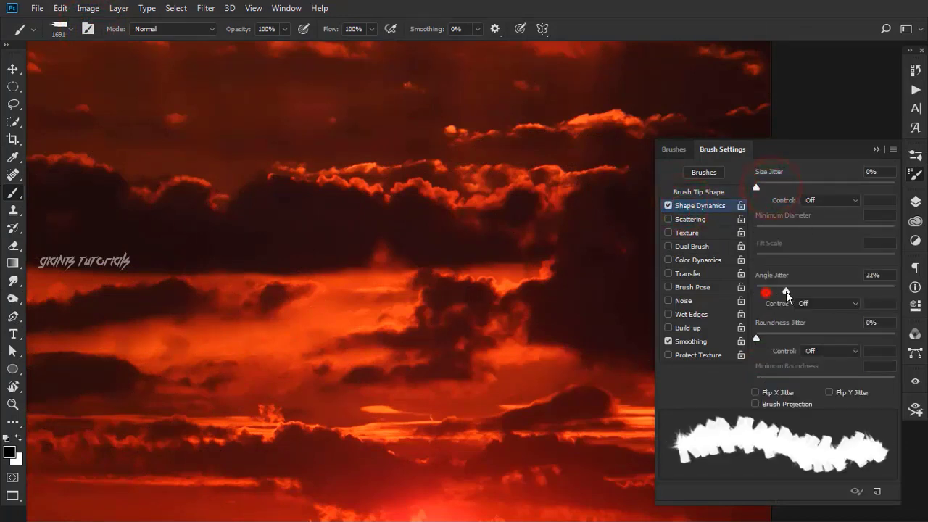
{"action": "left_click", "coordinate": [768, 338]}
{"action": "left_click", "coordinate": [689, 219]}
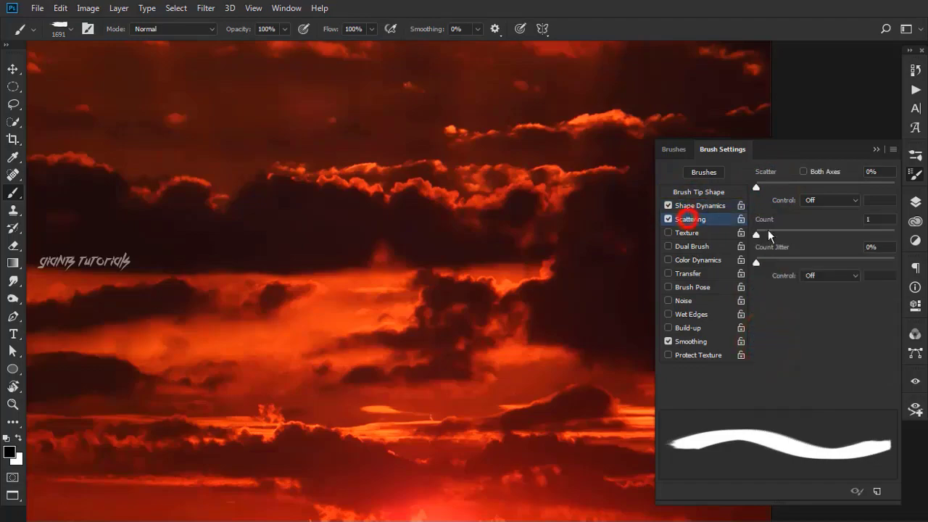
{"action": "mouse_move", "coordinate": [756, 187]}
{"action": "left_mouse_down"}
{"action": "mouse_move", "coordinate": [794, 187]}
{"action": "mouse_move", "coordinate": [756, 187]}
{"action": "left_mouse_up"}
{"action": "left_click_drag", "start_coordinate": [758, 235], "coordinate": [806, 239]}
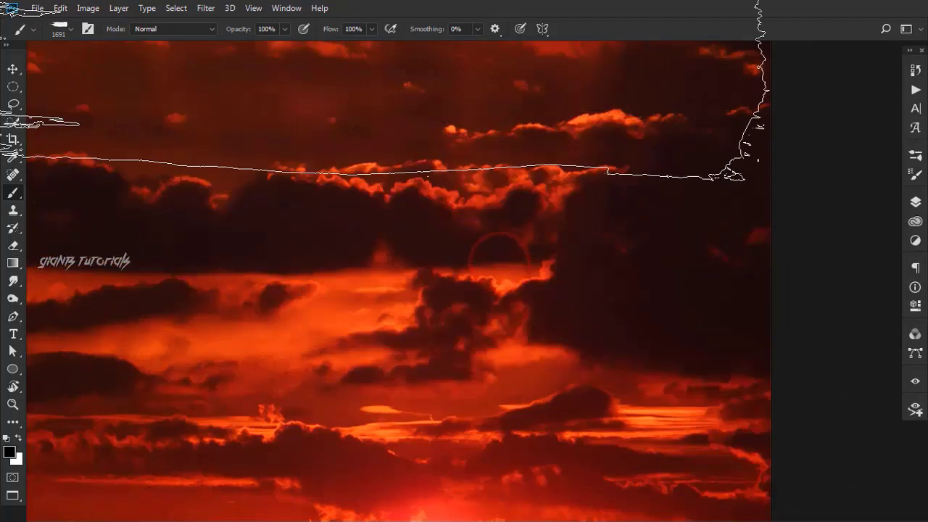
{"action": "left_click", "coordinate": [668, 219]}
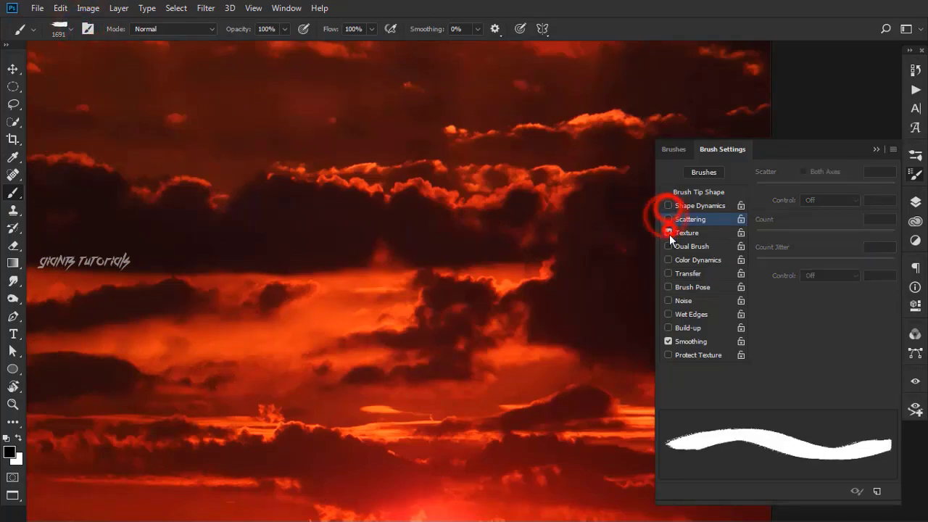
- Enable brush Texture and browse the texture pattern choices
{"action": "left_click", "coordinate": [704, 233]}
{"action": "left_click", "coordinate": [761, 176]}
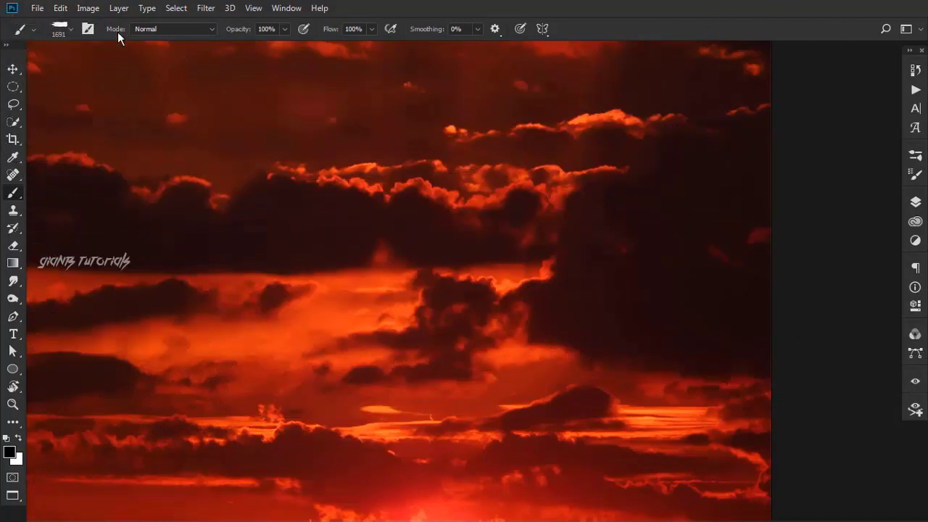
{"action": "left_click", "coordinate": [166, 29]}
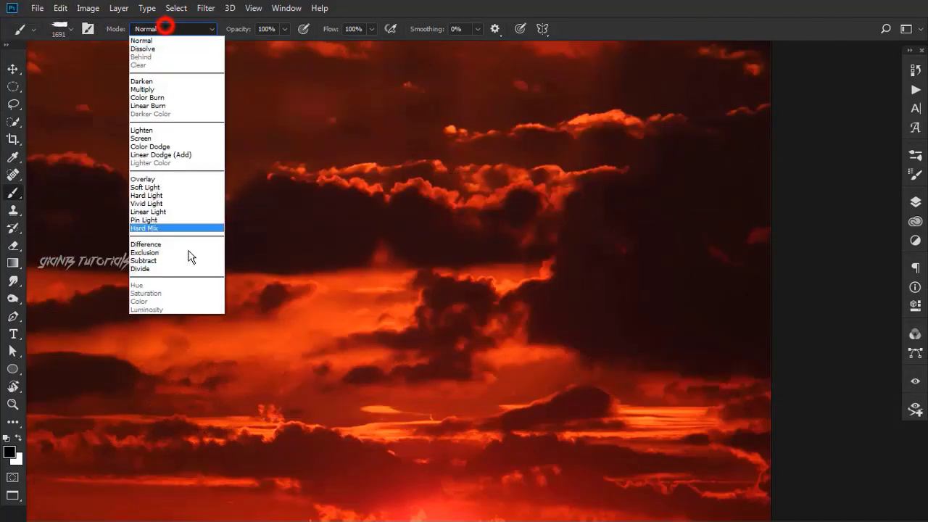
- Switch the brush blend mode from Pin Light to Divide
{"action": "left_click", "coordinate": [168, 219]}
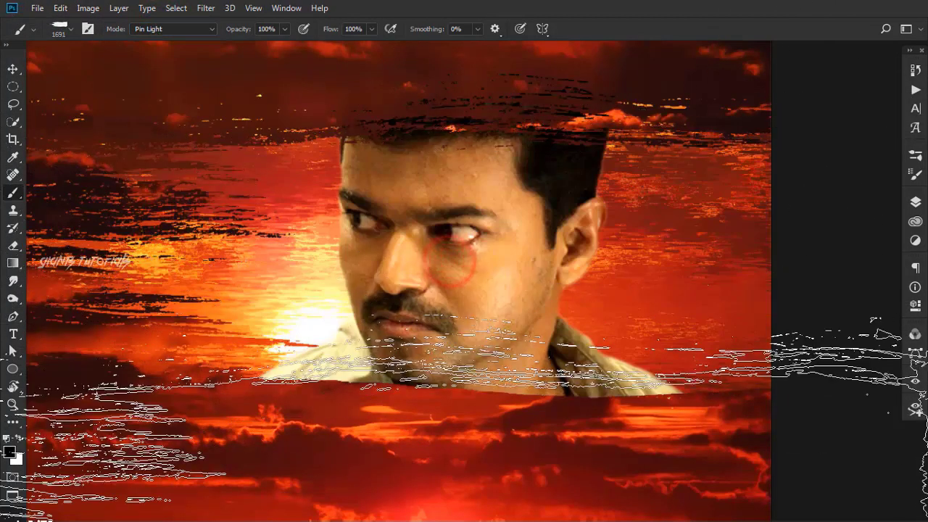
{"action": "key", "text": "ctrl+0"}
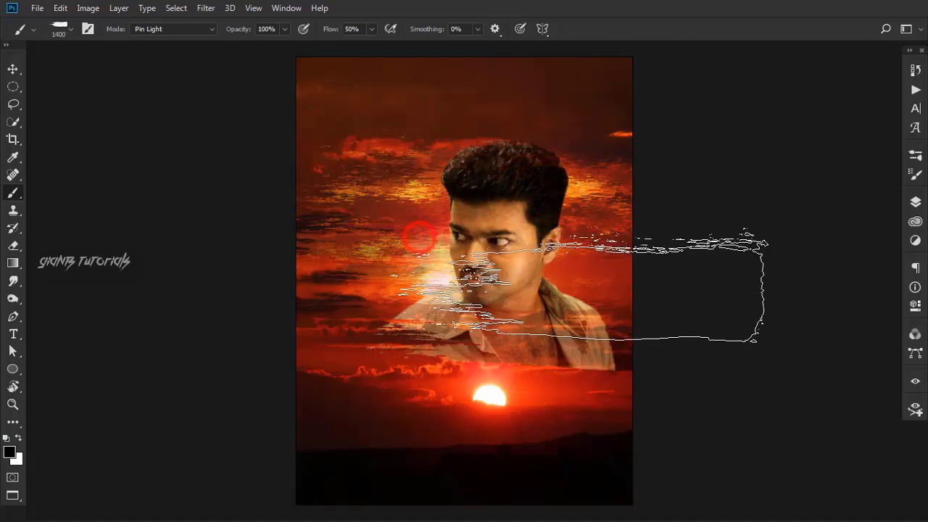
{"action": "left_click", "coordinate": [147, 33]}
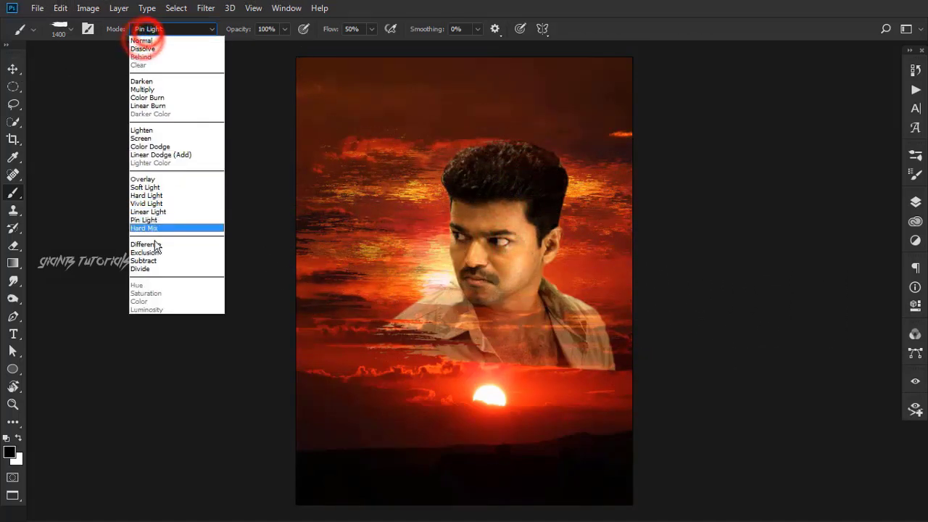
{"action": "left_click", "coordinate": [148, 269]}
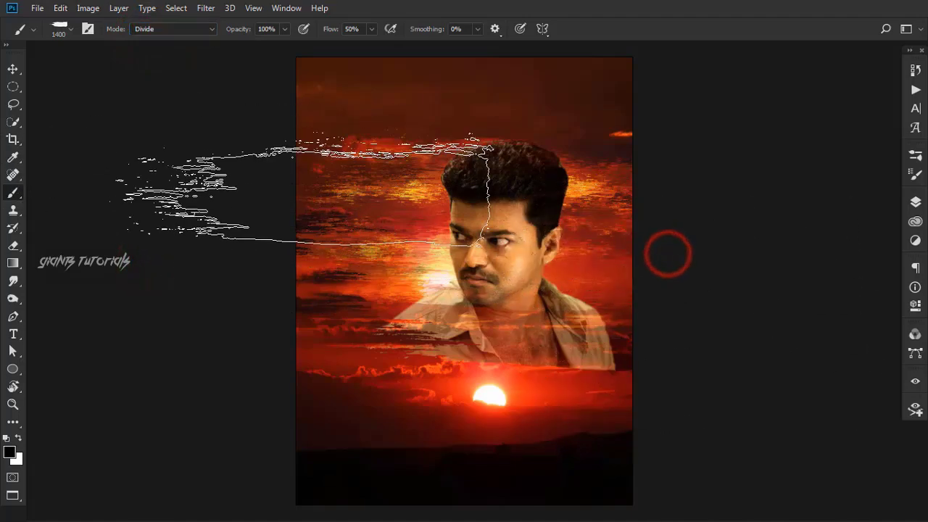
- Check the brush presets and resize the brush down to 1200 px
{"action": "right_click", "coordinate": [295, 200]}
{"action": "right_click", "coordinate": [488, 163]}
{"action": "left_click", "coordinate": [491, 142]}
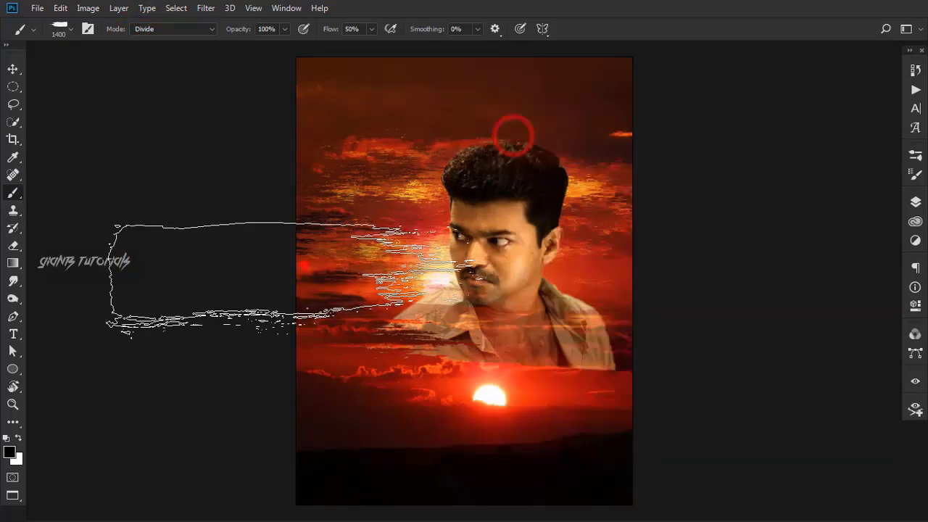
{"action": "key", "text": "bracketright"}
{"action": "key", "text": "bracketright"}
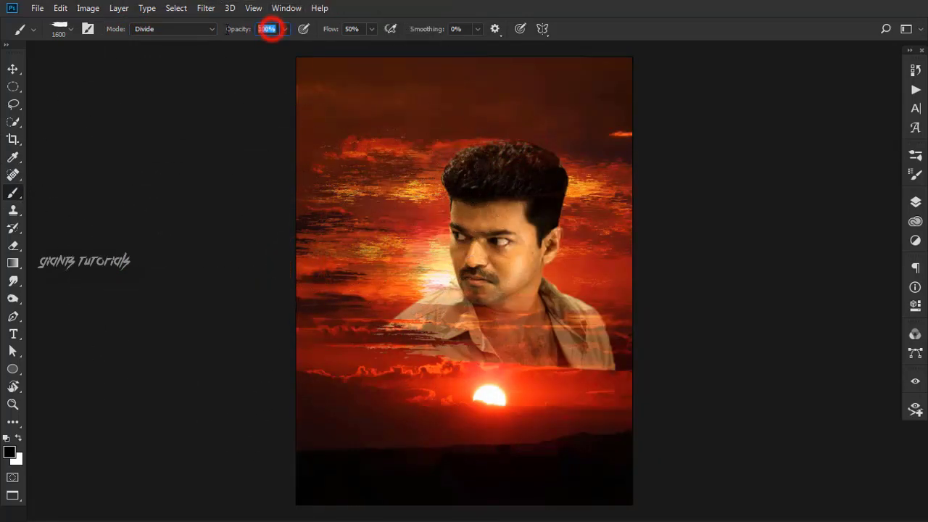
{"action": "type", "text": "40"}
{"action": "key", "text": "bracketleft"}
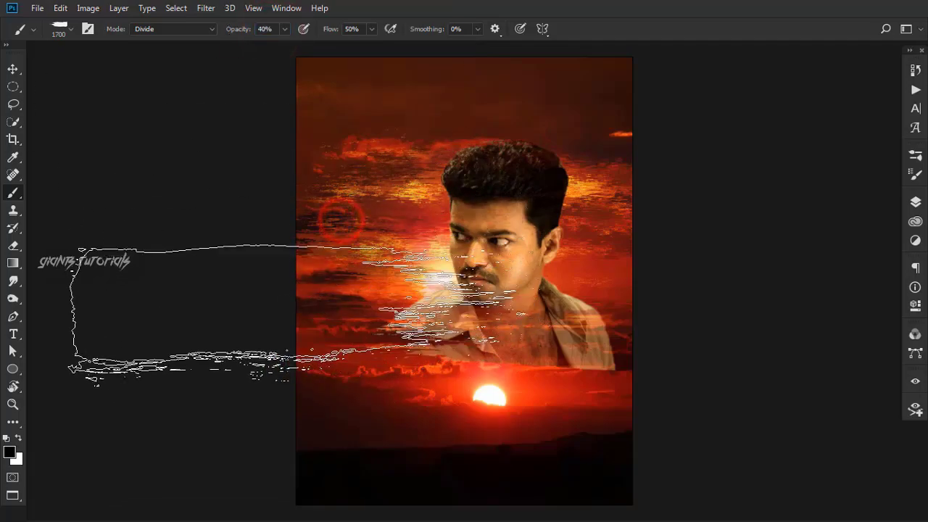
{"action": "key", "text": "bracketleft"}
{"action": "key", "text": "bracketleft"}
{"action": "key", "text": "bracketleft"}
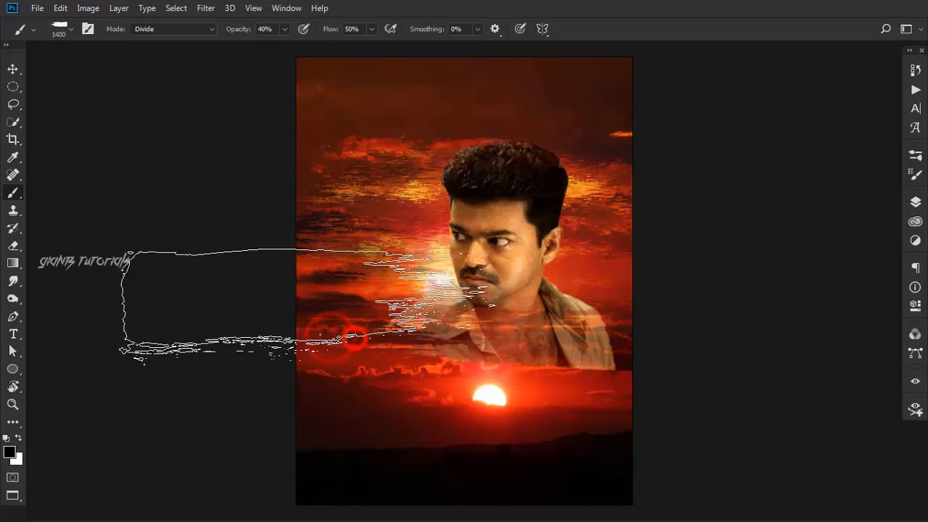
- Set the brush to 80% opacity and 1000 px, framing the sunset below the face
{"action": "key", "text": "ctrl+0"}
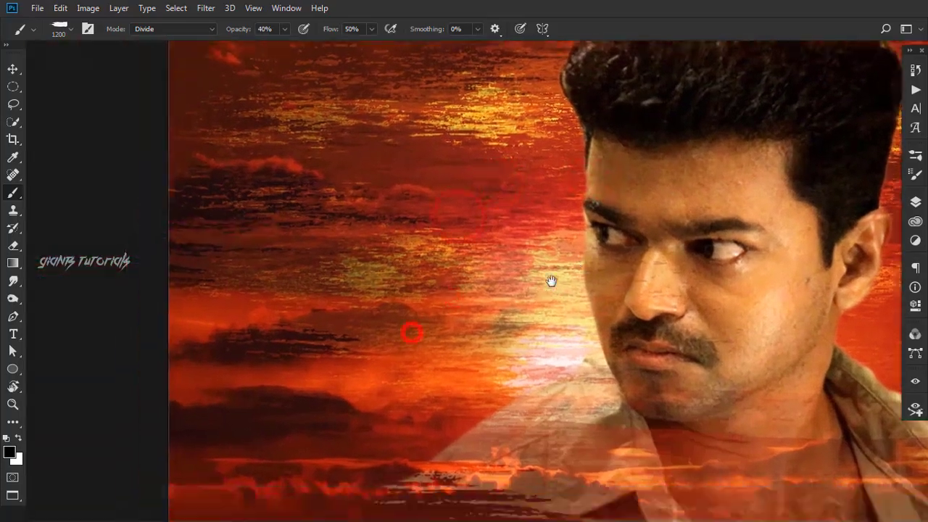
{"action": "left_click_drag", "start_coordinate": [551, 281], "coordinate": [540, 137]}
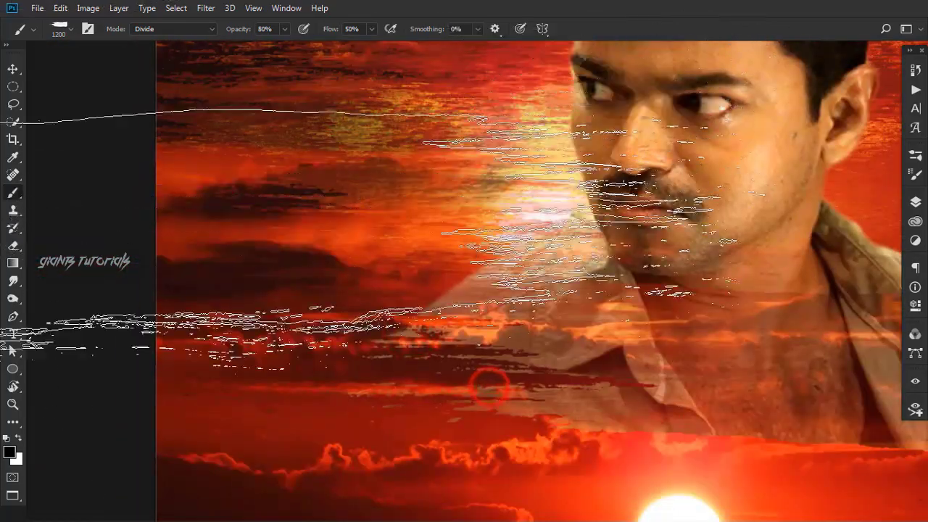
{"action": "key", "text": "8"}
{"action": "scroll", "coordinate": [340, 298], "scroll_direction": "up", "scroll_amount": 5}
{"action": "key", "text": "bracketleft"}
{"action": "key", "text": "bracketleft"}
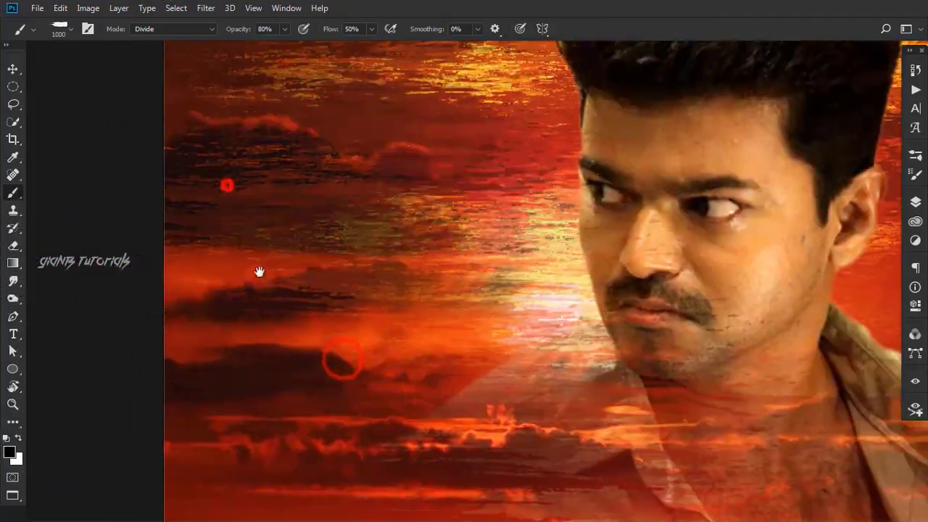
{"action": "scroll", "coordinate": [259, 269], "scroll_direction": "left", "scroll_amount": 3}
{"action": "scroll", "coordinate": [483, 317], "scroll_direction": "down", "scroll_amount": 5}
{"action": "scroll", "coordinate": [468, 207], "scroll_direction": "up", "scroll_amount": 5}
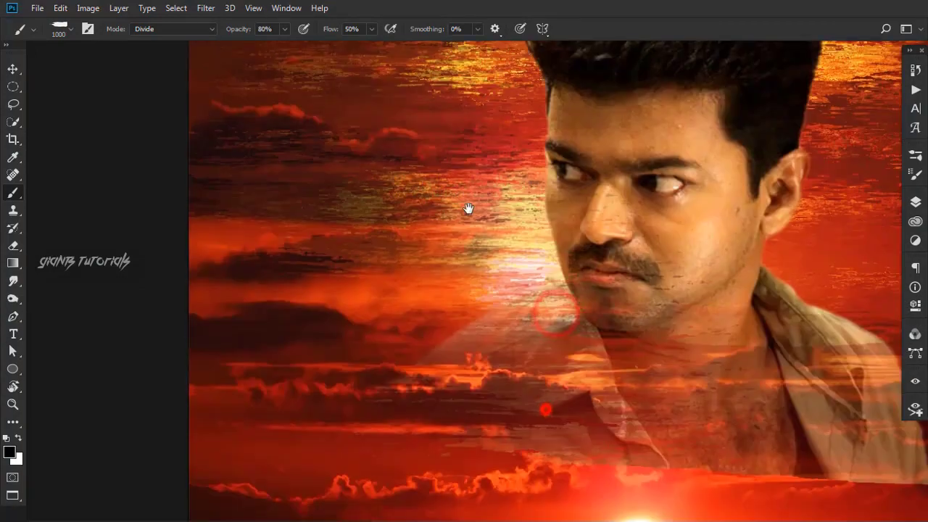
{"action": "scroll", "coordinate": [503, 268], "scroll_direction": "down", "scroll_amount": 3}
{"action": "scroll", "coordinate": [542, 258], "scroll_direction": "up", "scroll_amount": 2}
{"action": "scroll", "coordinate": [543, 259], "scroll_direction": "up", "scroll_amount": 1}
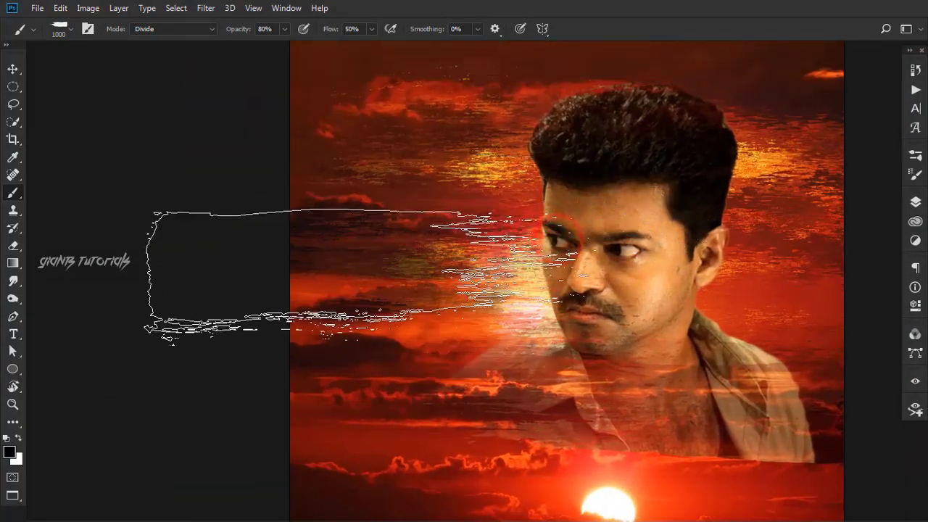
- Switch the brush to Pin Light mode with the DryBrush3 preset at 2800 px
{"action": "left_click", "coordinate": [177, 29]}
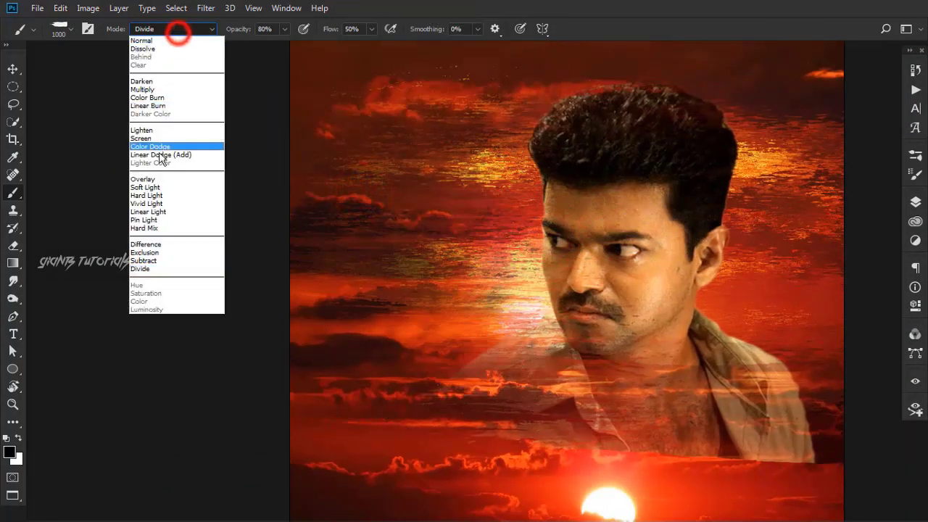
{"action": "left_click", "coordinate": [156, 219]}
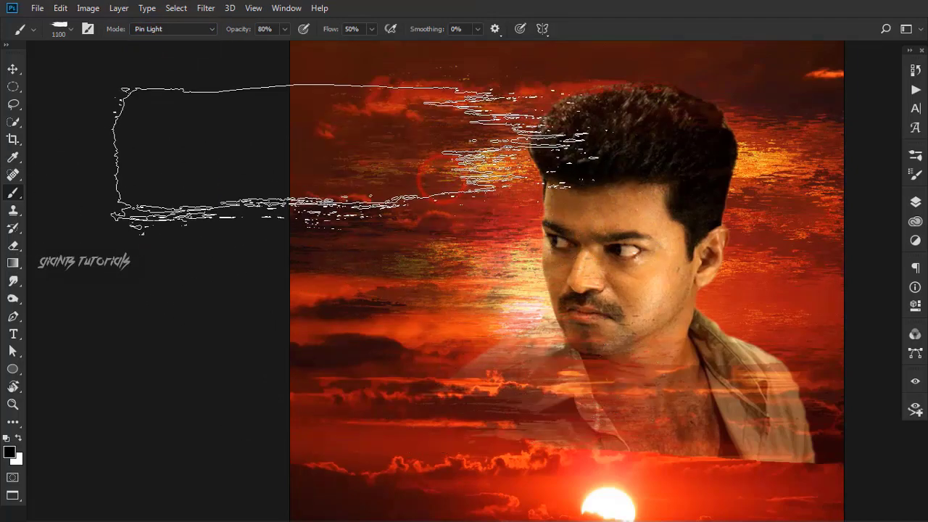
{"action": "key", "text": "bracketright"}
{"action": "key", "text": "bracketright"}
{"action": "key", "text": "bracketright"}
{"action": "right_click", "coordinate": [324, 169]}
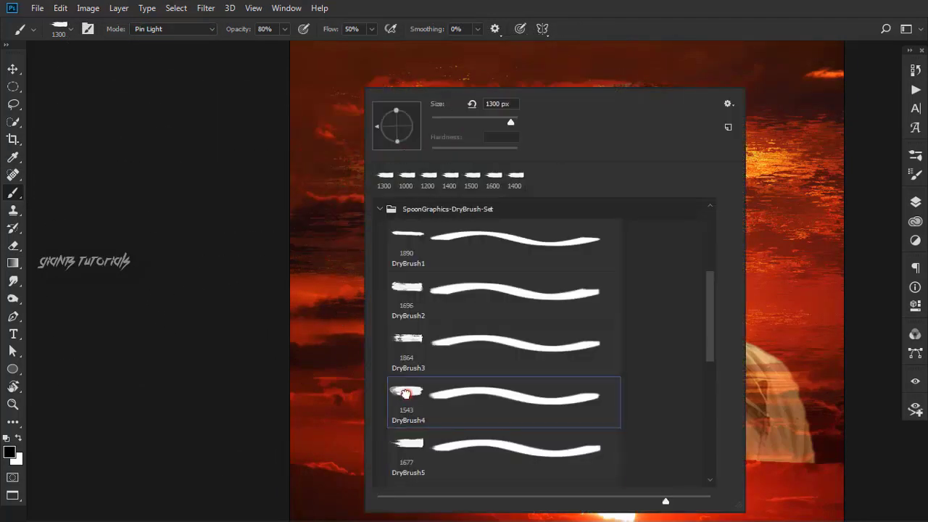
{"action": "double_click", "coordinate": [408, 341]}
{"action": "scroll", "coordinate": [520, 274], "scroll_direction": "down", "scroll_amount": 5}
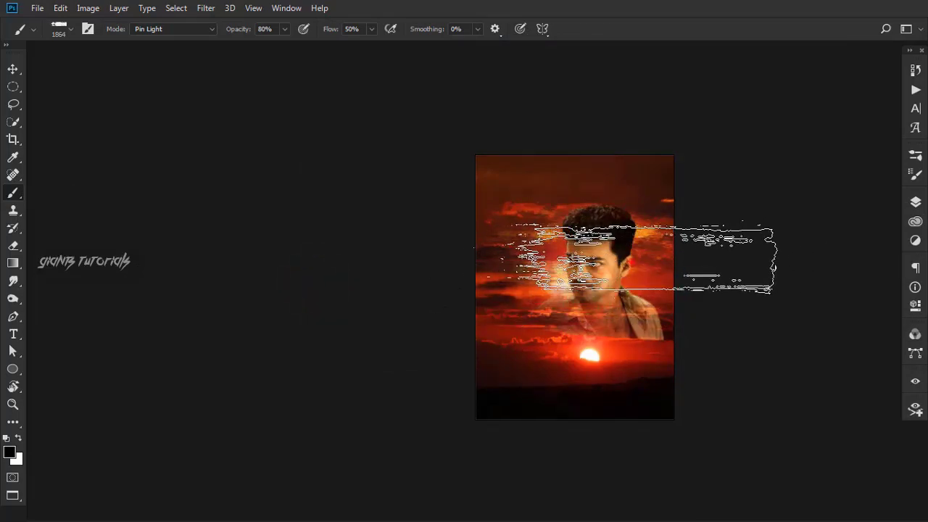
{"action": "key", "text": "bracketright"}
{"action": "key", "text": "bracketright"}
{"action": "key", "text": "bracketright"}
{"action": "key", "text": "ctrl+0"}
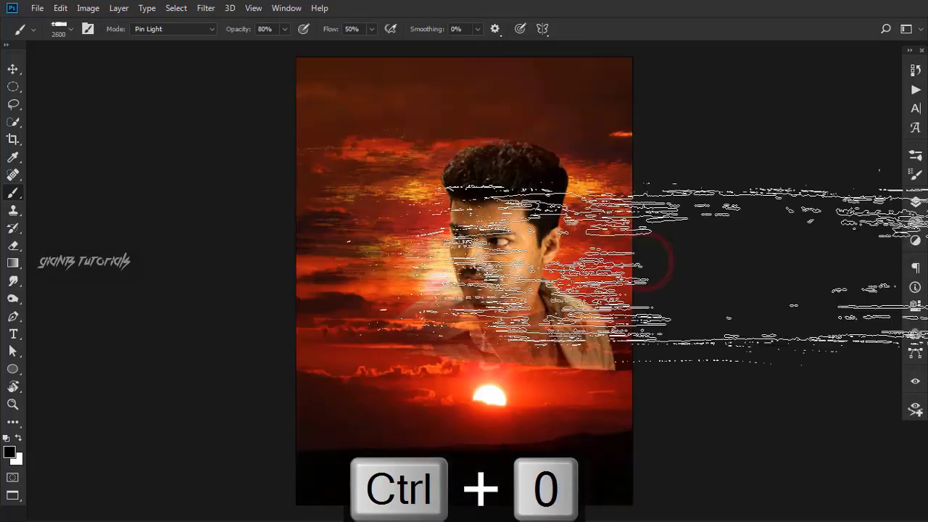
{"action": "scroll", "coordinate": [464, 203], "scroll_direction": "up", "scroll_amount": 2}
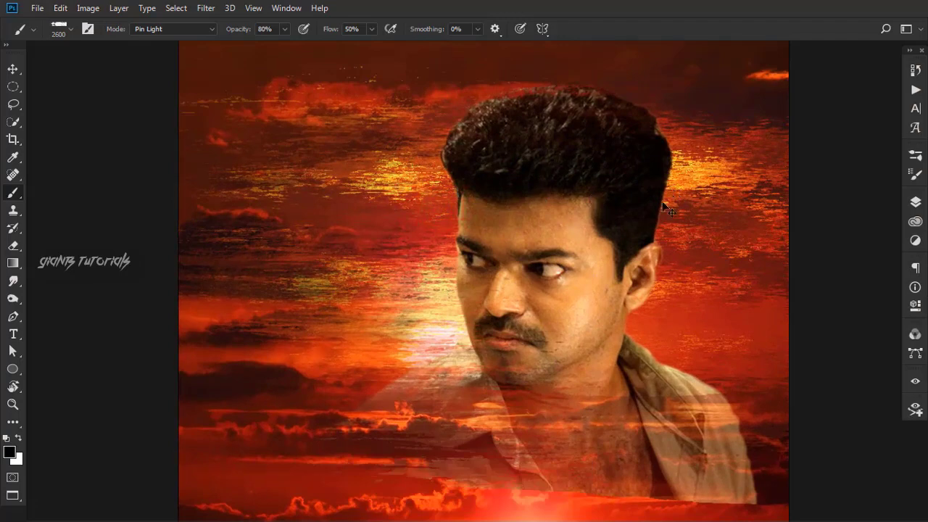
{"action": "key", "text": "bracketright"}
{"action": "key", "text": "bracketright"}
- Dab the sky around the face five times with the 2700–2800 px dry brush
{"action": "left_click", "coordinate": [566, 231]}
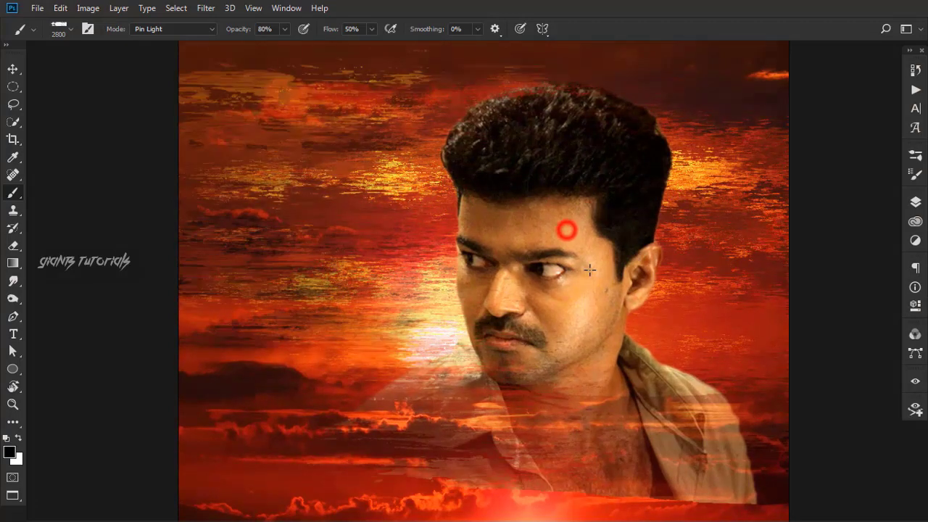
{"action": "left_click", "coordinate": [614, 312]}
{"action": "key", "text": "bracketleft"}
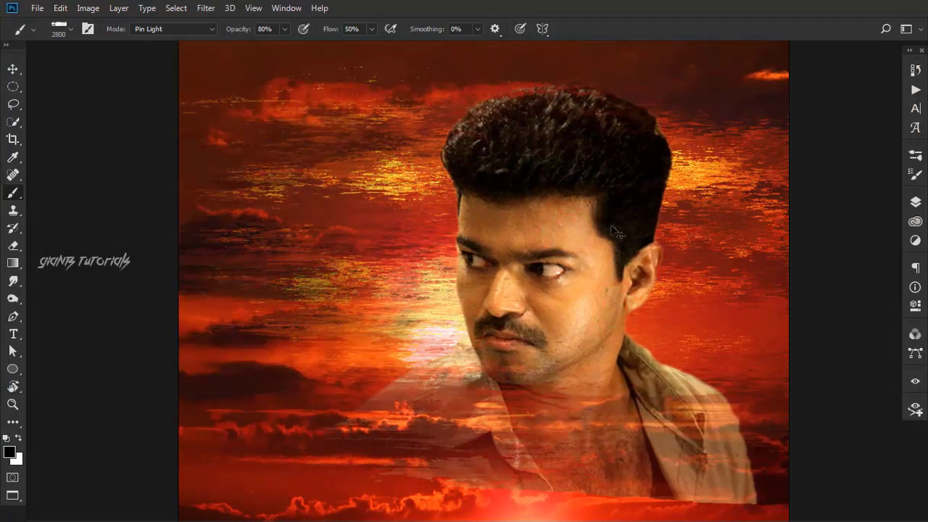
{"action": "left_click", "coordinate": [577, 245]}
{"action": "left_click", "coordinate": [602, 308]}
{"action": "left_click", "coordinate": [599, 268]}
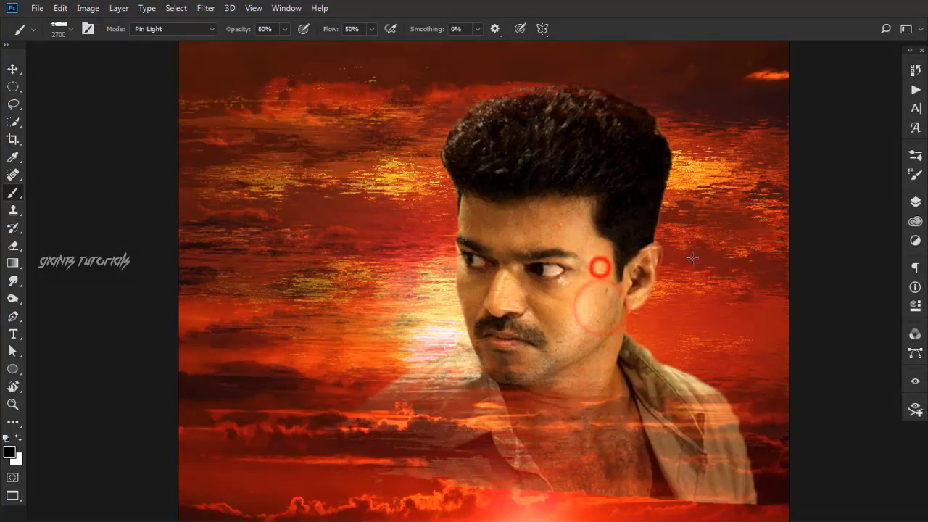
{"action": "key", "text": "ctrl+0"}
- Make the cement texture layer visible and give it a layer mask
{"action": "left_click", "coordinate": [916, 201]}
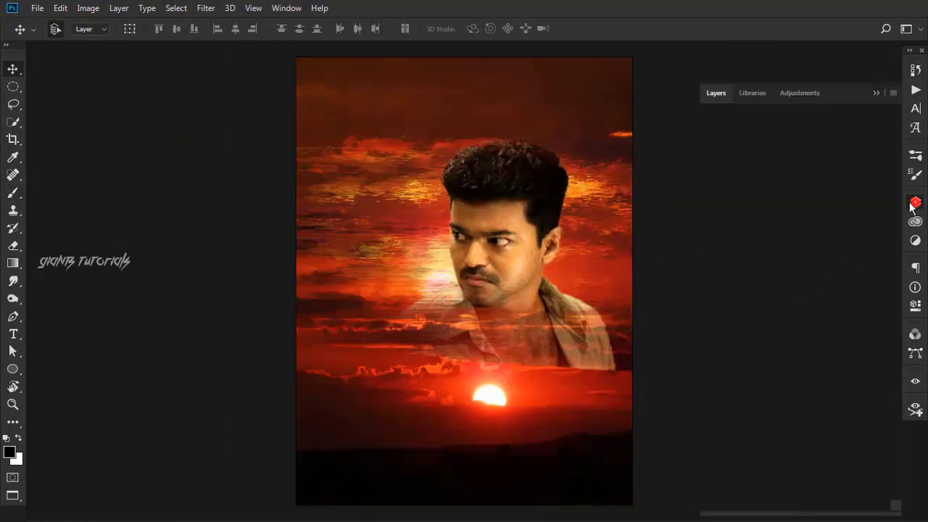
{"action": "left_click", "coordinate": [711, 183]}
{"action": "left_click", "coordinate": [788, 184]}
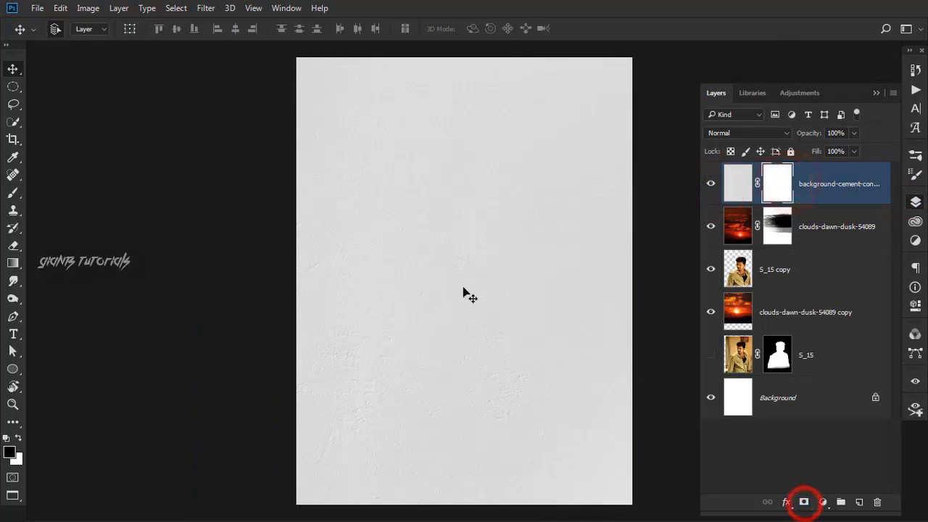
- Set up the DryBrush3 brush at 1500 px and 100% opacity
{"action": "left_click", "coordinate": [13, 192]}
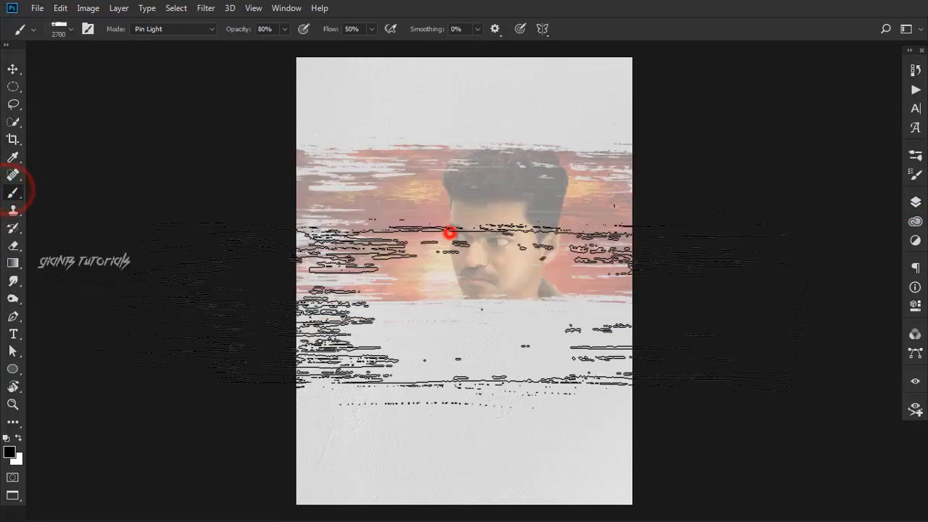
{"action": "right_click", "coordinate": [447, 232]}
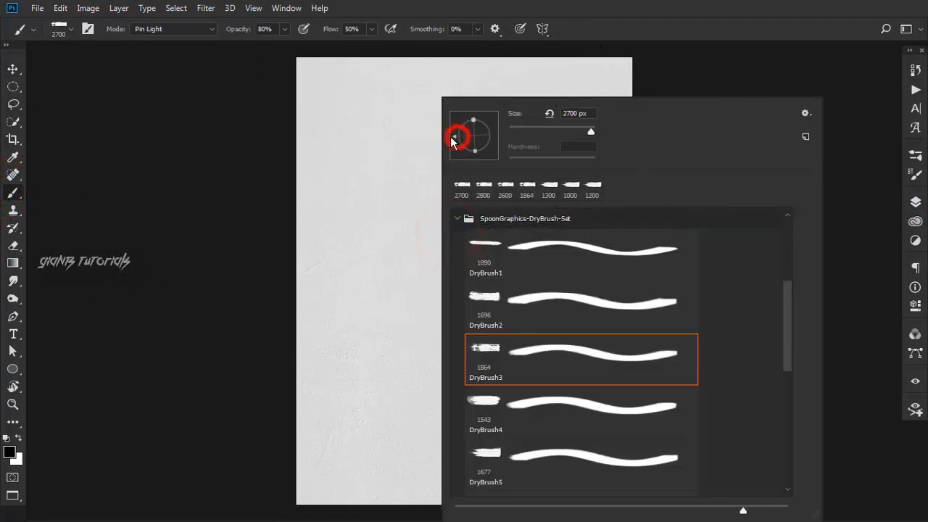
{"action": "left_click", "coordinate": [298, 247]}
{"action": "key", "text": "bracketleft"}
{"action": "key", "text": "bracketleft"}
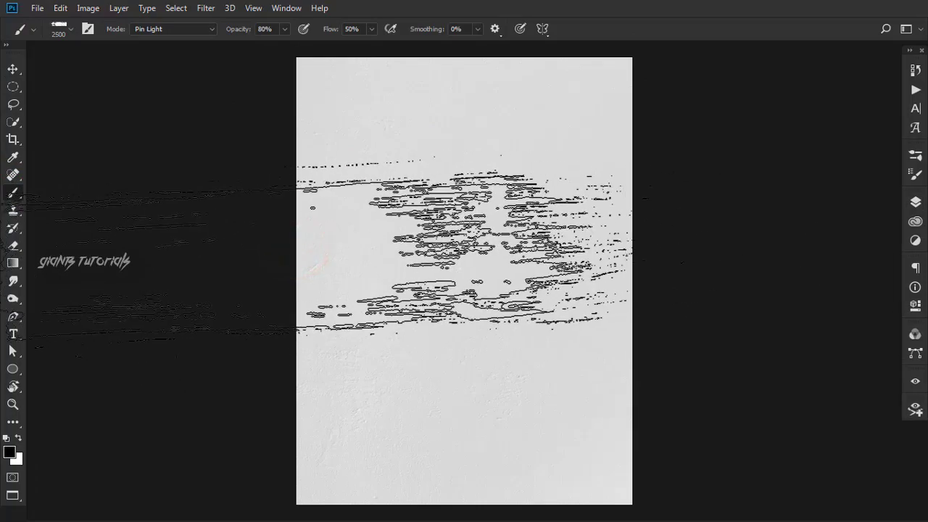
{"action": "left_click_drag", "start_coordinate": [298, 242], "coordinate": [286, 243]}
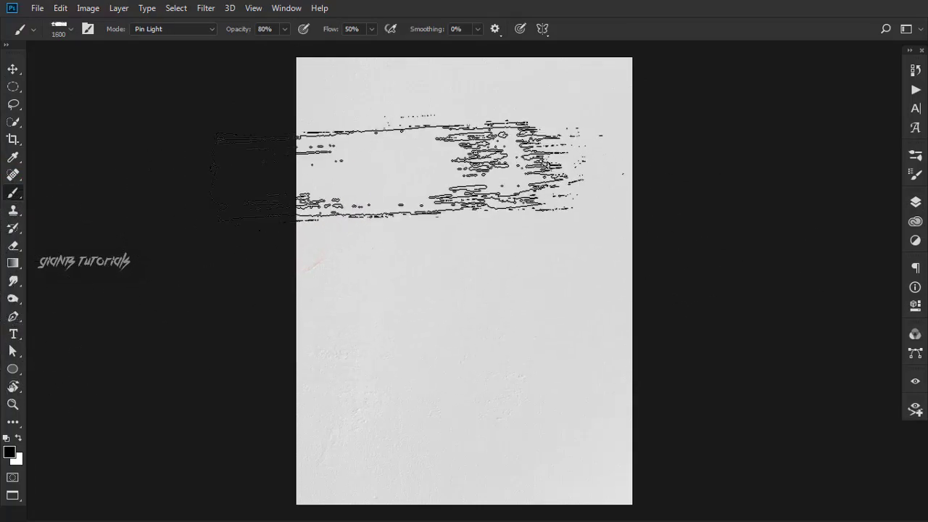
{"action": "left_click_drag", "start_coordinate": [423, 164], "coordinate": [416, 206]}
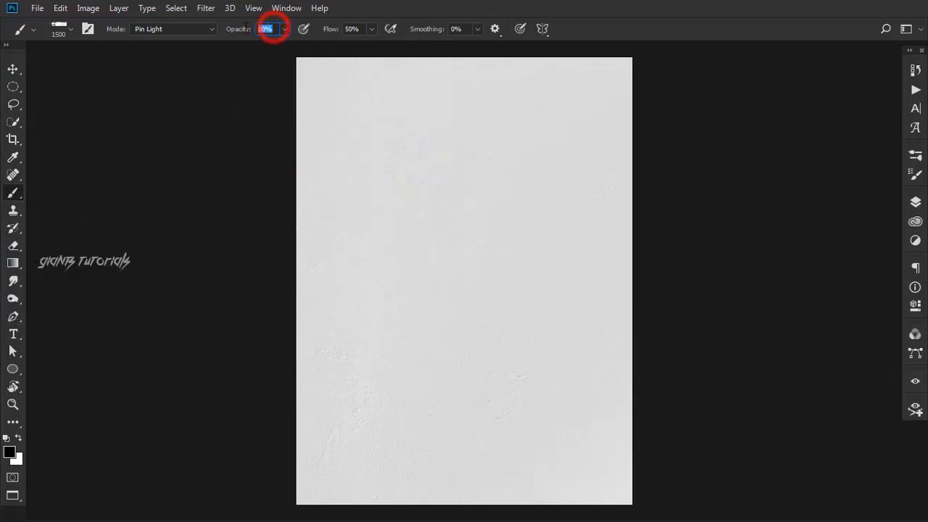
{"action": "type", "text": "10"}
{"action": "key", "text": "Return"}
{"action": "key", "text": "bracketright"}
- Paint mask streaks revealing the face and sunset through the cement, shrinking the brush to 1000 px
{"action": "mouse_move", "coordinate": [327, 192]}
{"action": "left_mouse_down"}
{"action": "mouse_move", "coordinate": [421, 204]}
{"action": "mouse_move", "coordinate": [428, 174]}
{"action": "left_mouse_up"}
{"action": "key", "text": "ctrl+z"}
{"action": "key", "text": "bracketleft"}
{"action": "key", "text": "bracketleft"}
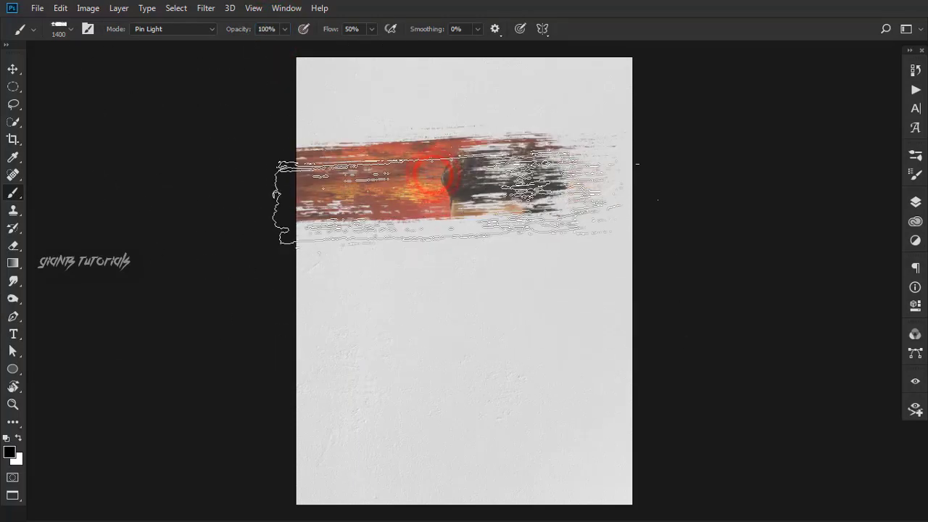
{"action": "mouse_move", "coordinate": [507, 197]}
{"action": "left_mouse_down"}
{"action": "mouse_move", "coordinate": [479, 183]}
{"action": "mouse_move", "coordinate": [462, 283]}
{"action": "left_mouse_up"}
{"action": "key", "text": "bracketleft"}
{"action": "key", "text": "bracketleft"}
{"action": "key", "text": "bracketleft"}
{"action": "mouse_move", "coordinate": [435, 114]}
{"action": "left_mouse_down"}
{"action": "mouse_move", "coordinate": [429, 140]}
{"action": "mouse_move", "coordinate": [468, 328]}
{"action": "left_mouse_up"}
{"action": "left_click", "coordinate": [451, 369]}
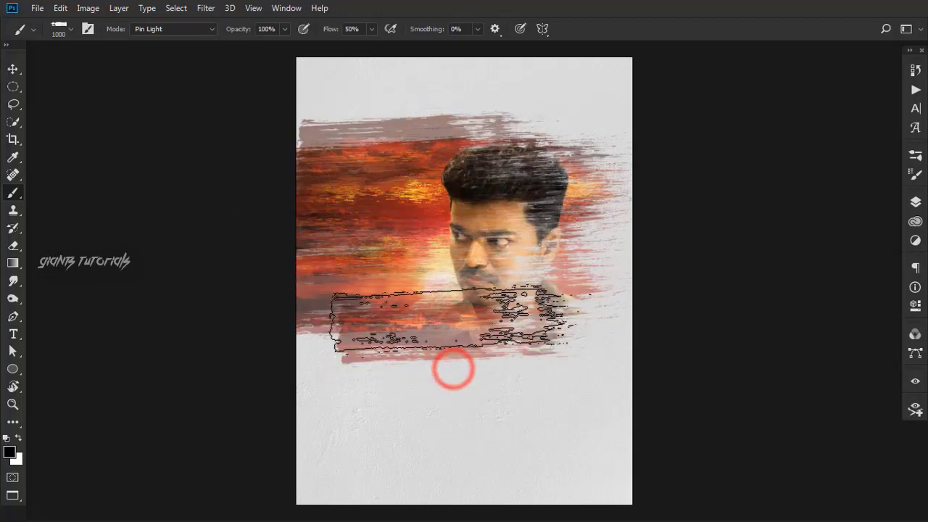
{"action": "mouse_move", "coordinate": [454, 369]}
{"action": "left_mouse_down"}
{"action": "mouse_move", "coordinate": [464, 232]}
{"action": "mouse_move", "coordinate": [263, 319]}
{"action": "left_mouse_up"}
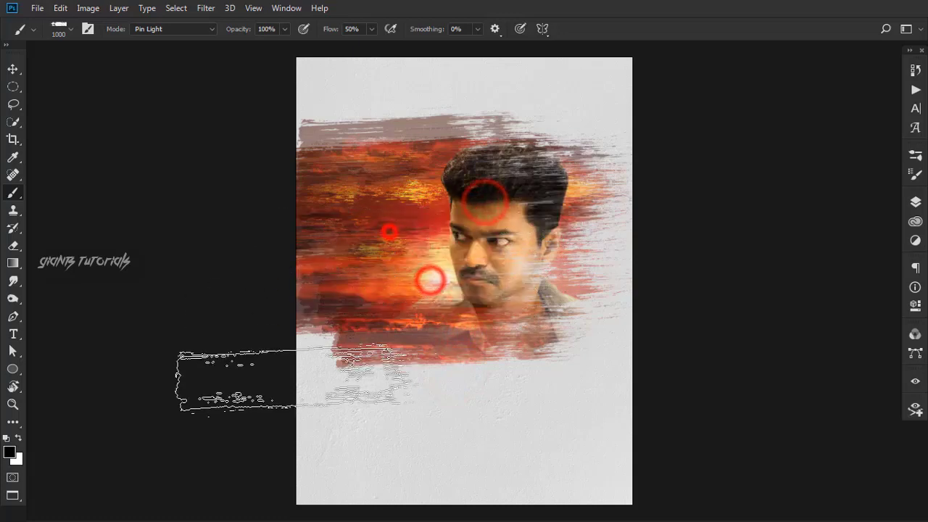
{"action": "left_click", "coordinate": [317, 140]}
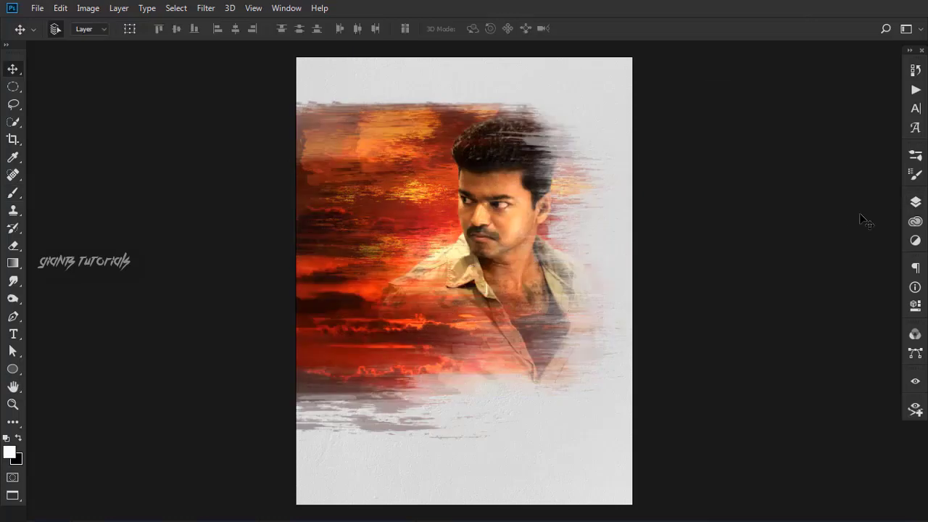
{"action": "left_click", "coordinate": [915, 201]}
- Set Color Balance 1 midtones to about −3/+2/+83, pushing them toward blue
{"action": "double_click", "coordinate": [734, 227]}
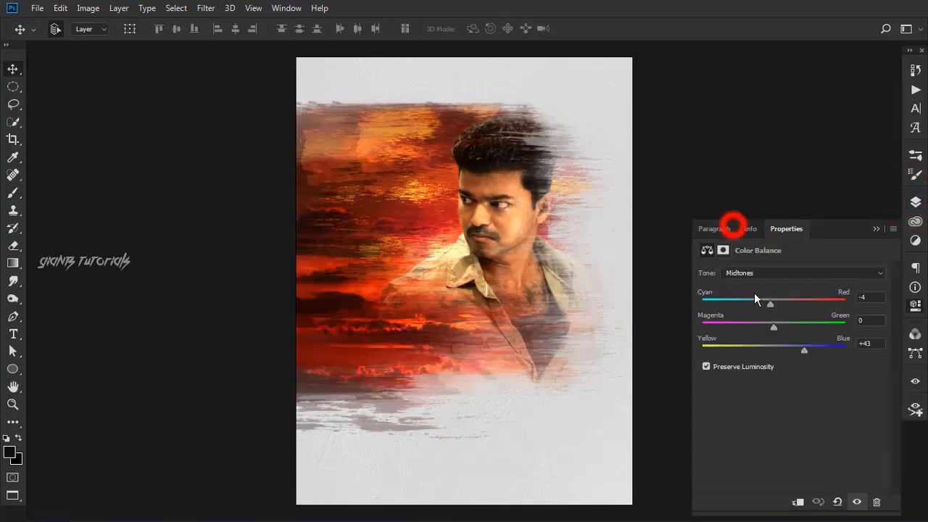
{"action": "mouse_move", "coordinate": [740, 308]}
{"action": "left_mouse_down"}
{"action": "mouse_move", "coordinate": [770, 303]}
{"action": "mouse_move", "coordinate": [720, 328]}
{"action": "mouse_move", "coordinate": [773, 326]}
{"action": "mouse_move", "coordinate": [750, 348]}
{"action": "mouse_move", "coordinate": [835, 347]}
{"action": "left_mouse_up"}
{"action": "left_click_drag", "start_coordinate": [735, 326], "coordinate": [839, 326]}
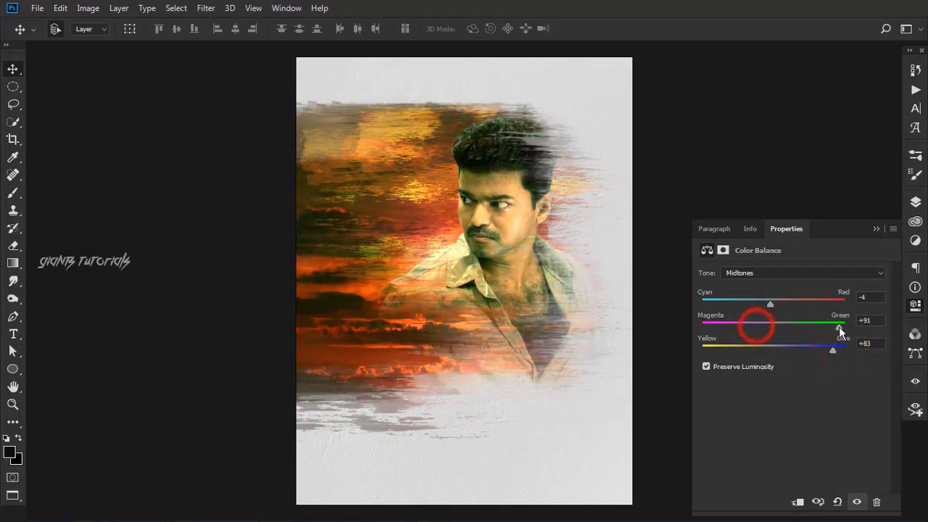
{"action": "key", "text": "ctrl+z"}
{"action": "mouse_move", "coordinate": [775, 301]}
{"action": "left_mouse_down"}
{"action": "mouse_move", "coordinate": [707, 303]}
{"action": "mouse_move", "coordinate": [804, 303]}
{"action": "left_mouse_up"}
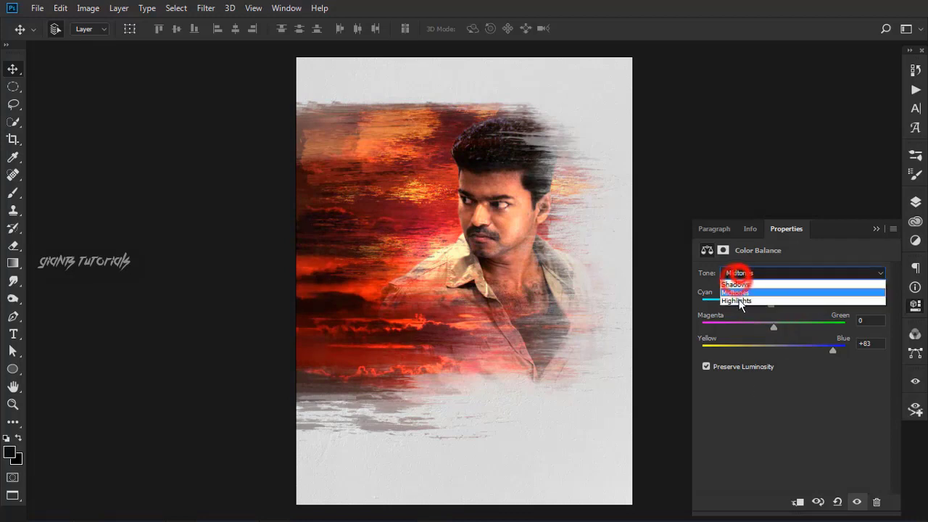
- Set the Color Balance 1 highlights to −17/−18/−33
{"action": "left_click", "coordinate": [738, 301]}
{"action": "left_click_drag", "start_coordinate": [729, 304], "coordinate": [767, 300]}
{"action": "key", "text": "ctrl+z"}
{"action": "mouse_move", "coordinate": [751, 349]}
{"action": "left_mouse_down"}
{"action": "mouse_move", "coordinate": [812, 348]}
{"action": "mouse_move", "coordinate": [750, 348]}
{"action": "left_mouse_up"}
{"action": "left_click", "coordinate": [765, 303]}
{"action": "mouse_move", "coordinate": [766, 305]}
{"action": "left_mouse_down"}
{"action": "mouse_move", "coordinate": [724, 305]}
{"action": "mouse_move", "coordinate": [756, 305]}
{"action": "mouse_move", "coordinate": [784, 324]}
{"action": "left_mouse_up"}
{"action": "key", "text": "ctrl+Tab"}
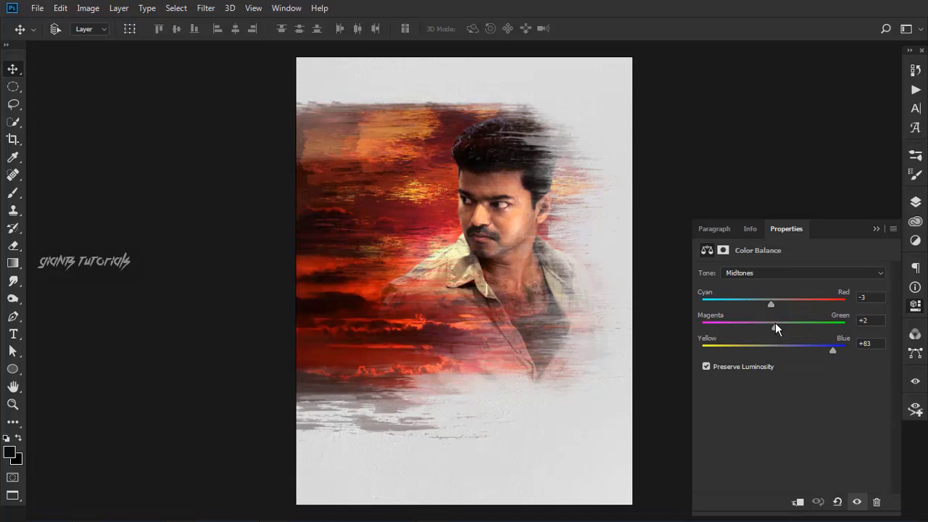
- Toggle Color Balance 1's visibility twice to compare before and after
{"action": "left_click", "coordinate": [915, 203]}
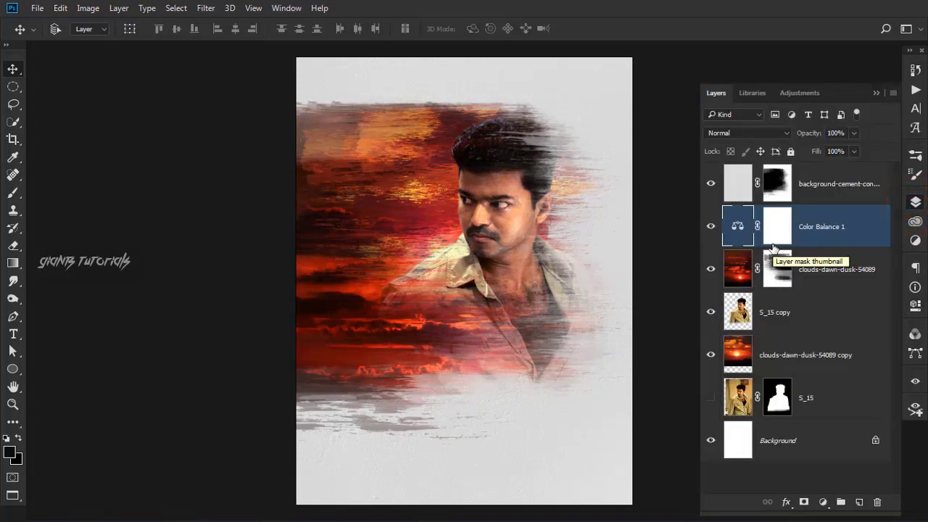
{"action": "left_click", "coordinate": [711, 226]}
{"action": "left_click", "coordinate": [711, 227]}
{"action": "left_click", "coordinate": [710, 226]}
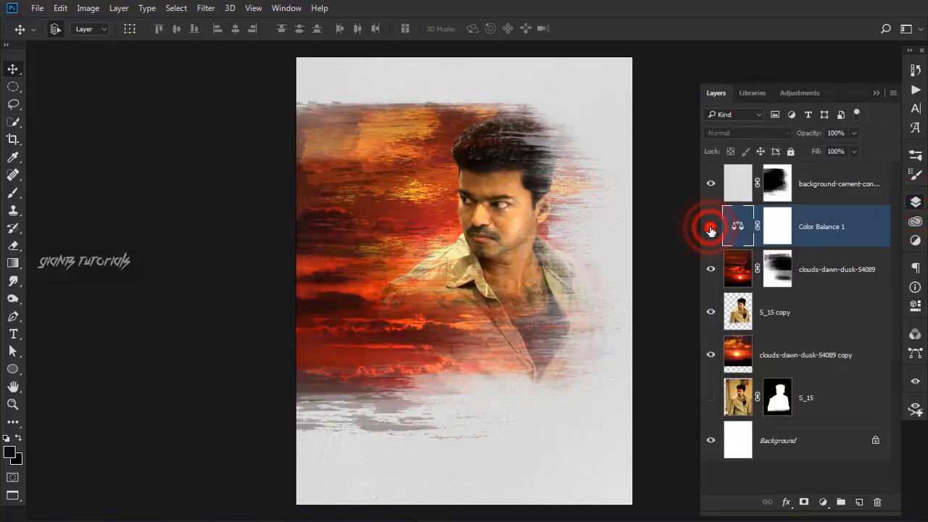
{"action": "left_click", "coordinate": [711, 226]}
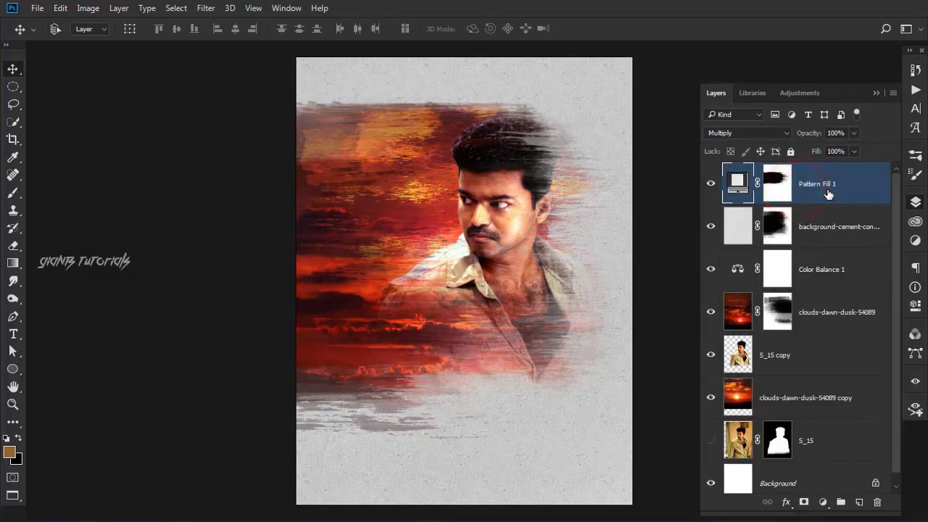
- Stamp visible layers with Ctrl+Shift+Alt+E into Layer 1, then select its Fill value for 50%
{"action": "key", "text": "ctrl+shift+alt+e"}
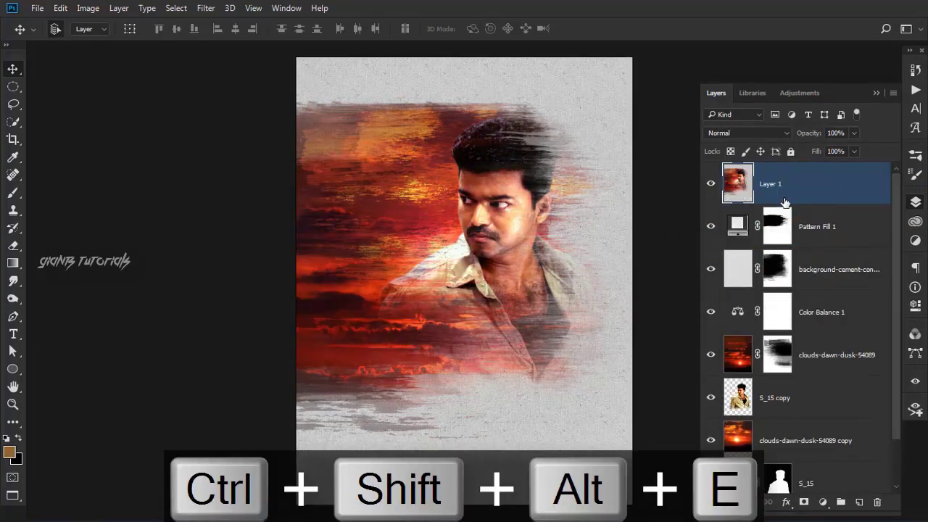
{"action": "left_click", "coordinate": [206, 8]}
{"action": "left_click", "coordinate": [435, 120]}
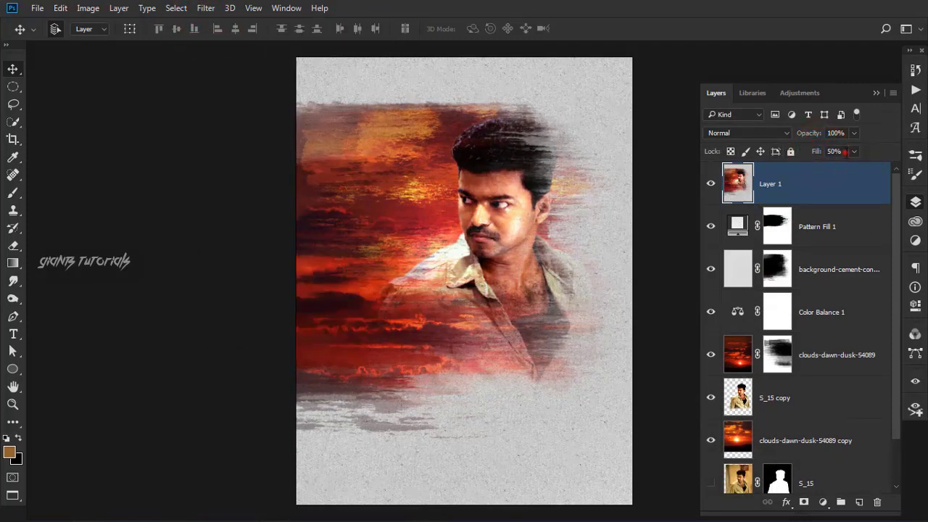
{"action": "left_click", "coordinate": [528, 207]}
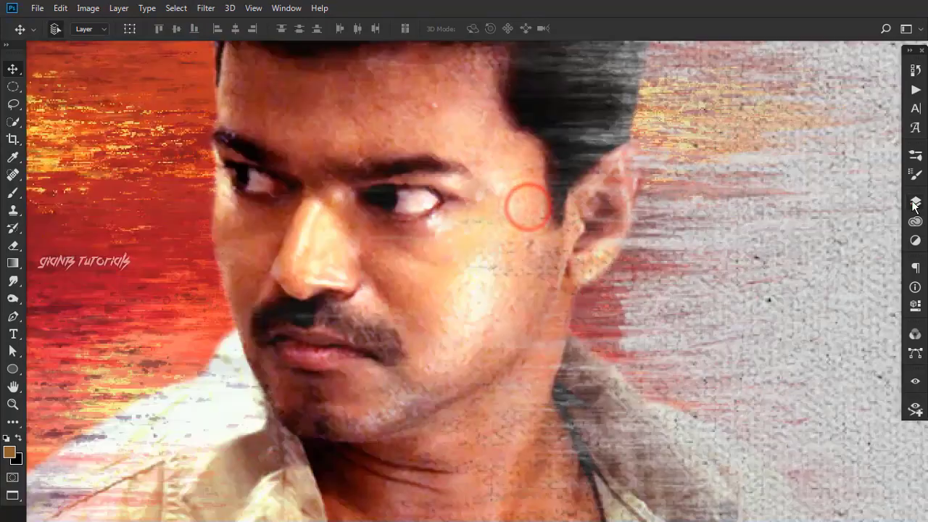
{"action": "left_click", "coordinate": [914, 203]}
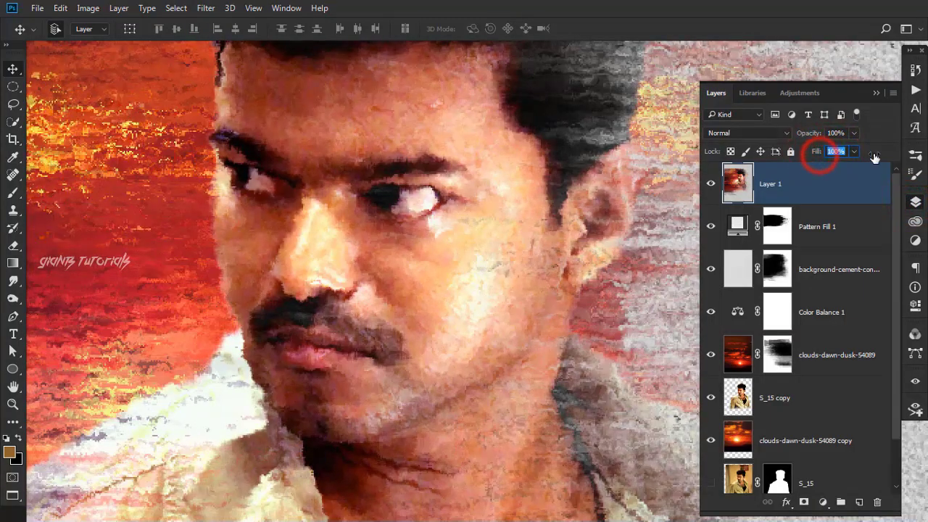
{"action": "key", "text": "ctrl+0"}
{"action": "left_click", "coordinate": [836, 151]}
{"action": "type", "text": "50"}
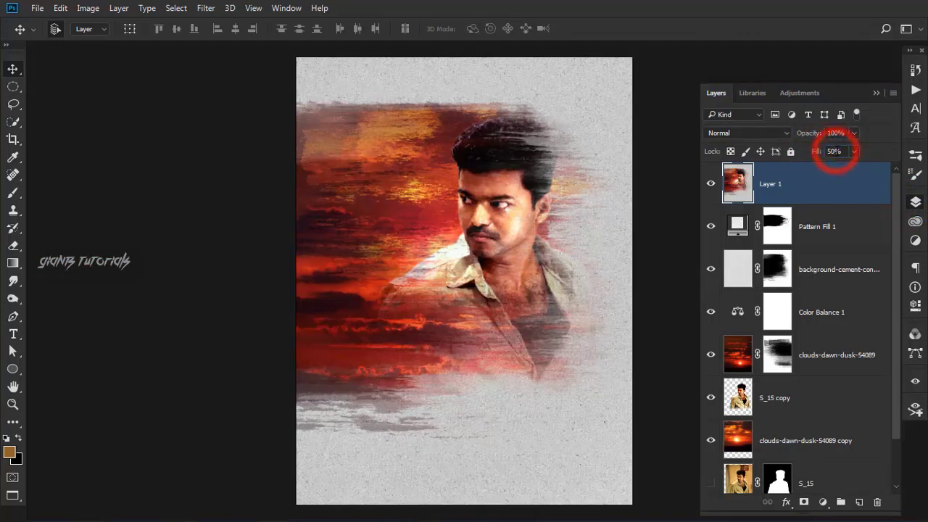
- Choose the DryBrush5 brush from the SpoonGraphics dry brush set
{"action": "left_click", "coordinate": [13, 192]}
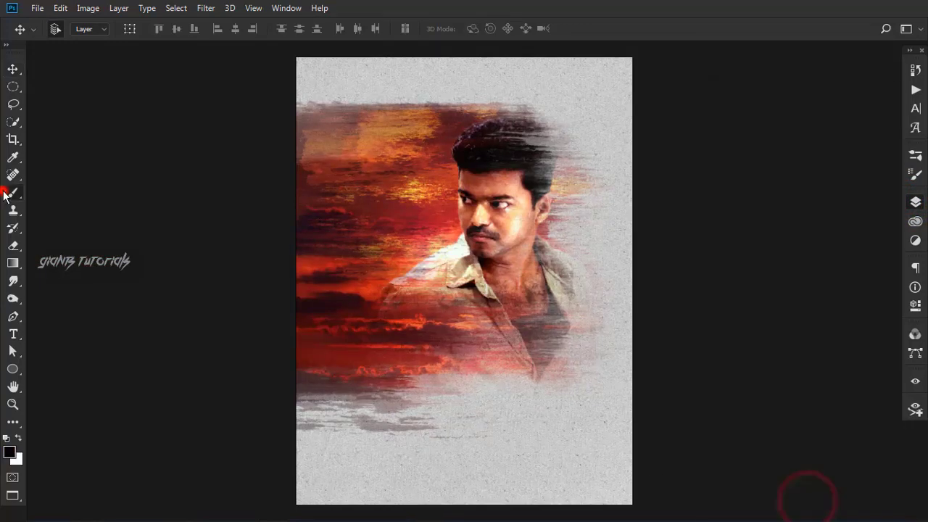
{"action": "right_click", "coordinate": [424, 271]}
{"action": "left_click", "coordinate": [362, 217]}
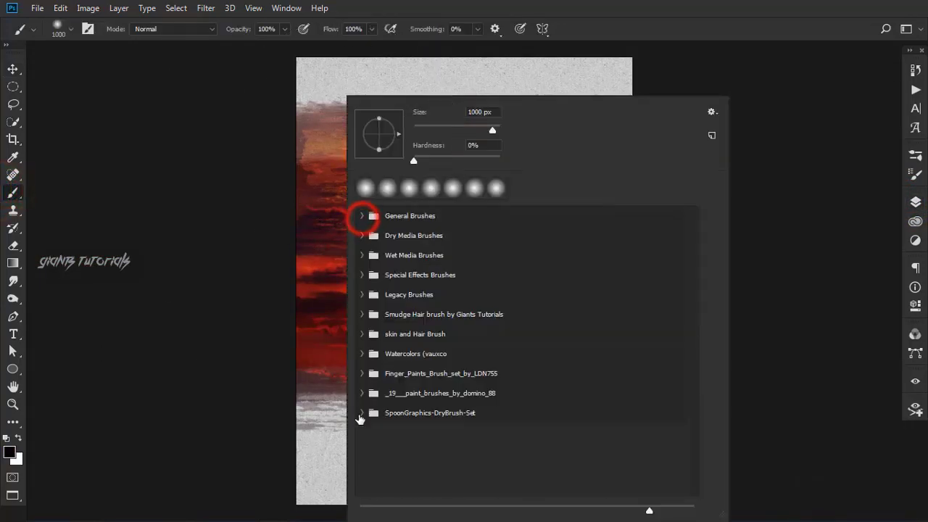
{"action": "scroll", "coordinate": [362, 412], "scroll_direction": "down", "scroll_amount": 3}
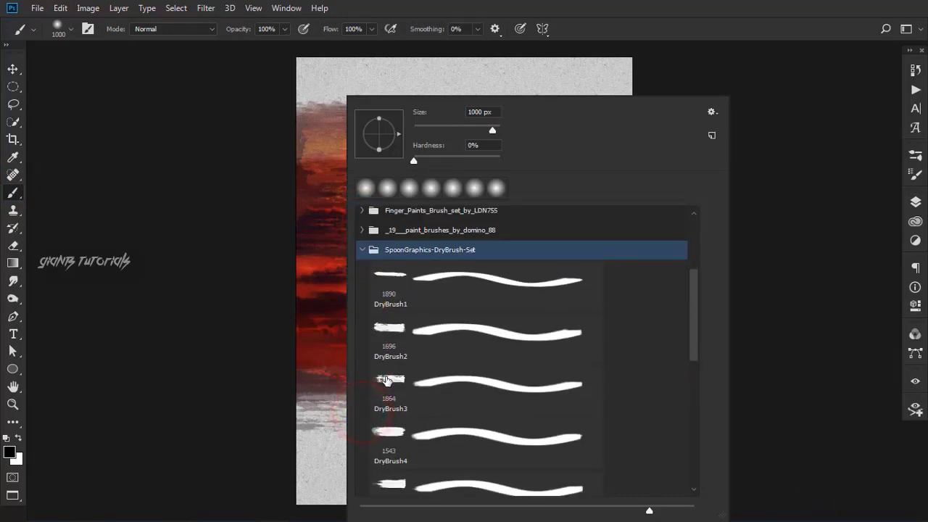
{"action": "left_click", "coordinate": [387, 493]}
{"action": "left_click", "coordinate": [240, 279]}
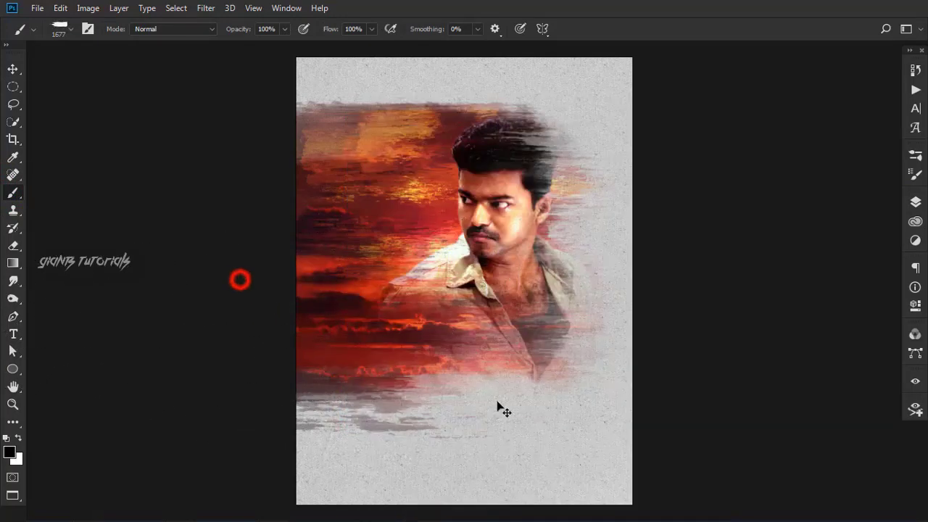
{"action": "right_click", "coordinate": [400, 181]}
{"action": "left_click", "coordinate": [245, 219]}
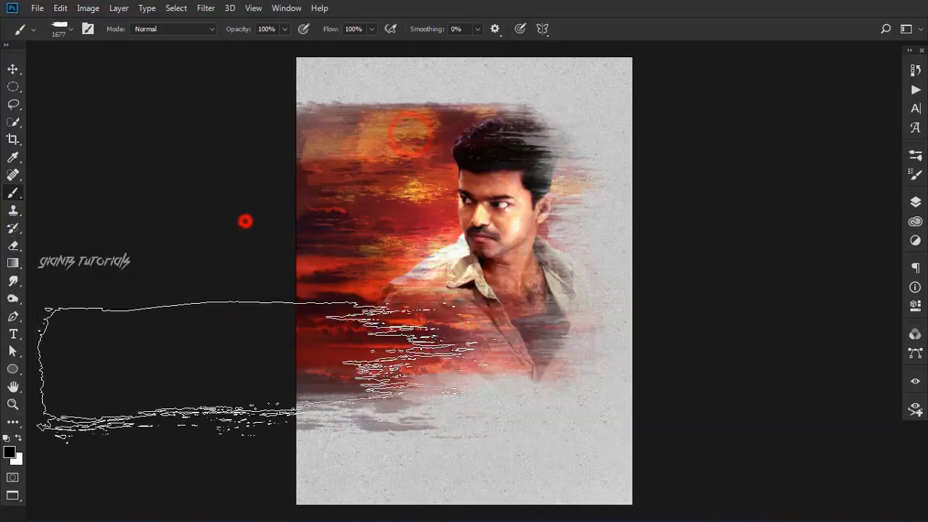
- Paint a trial stroke on Layer 1, undo it, shrink the brush, and inspect the face closely
{"action": "mouse_move", "coordinate": [408, 160]}
{"action": "left_mouse_down"}
{"action": "mouse_move", "coordinate": [490, 187]}
{"action": "mouse_move", "coordinate": [412, 225]}
{"action": "left_mouse_up"}
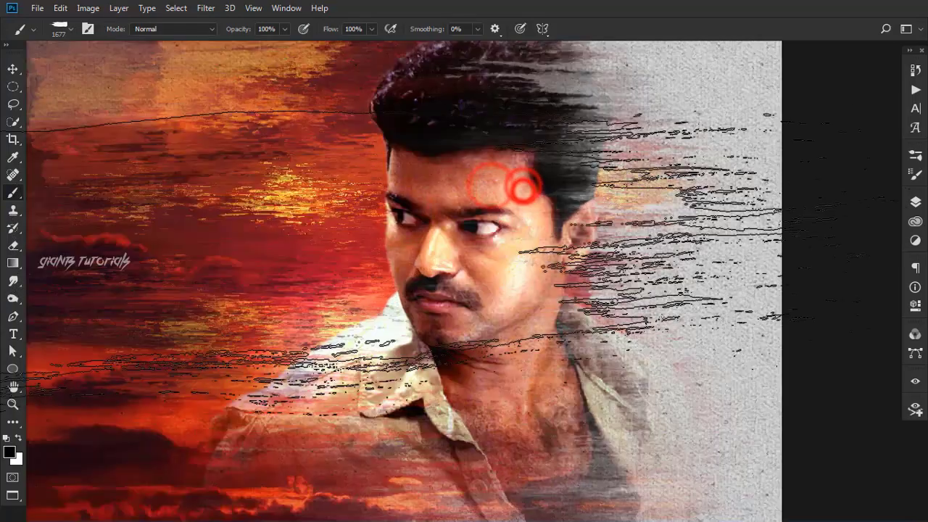
{"action": "key", "text": "ctrl+z"}
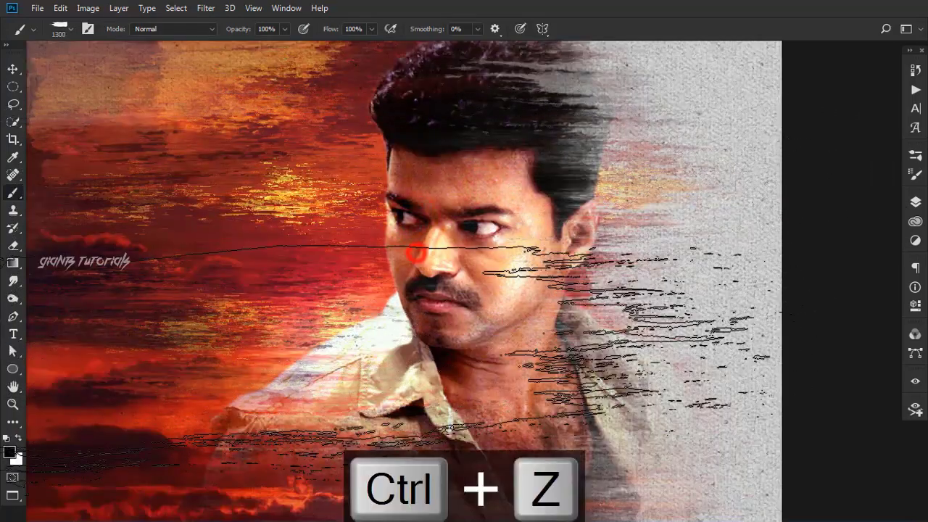
{"action": "key", "text": "bracketleft"}
{"action": "key", "text": "bracketleft"}
{"action": "key", "text": "bracketleft"}
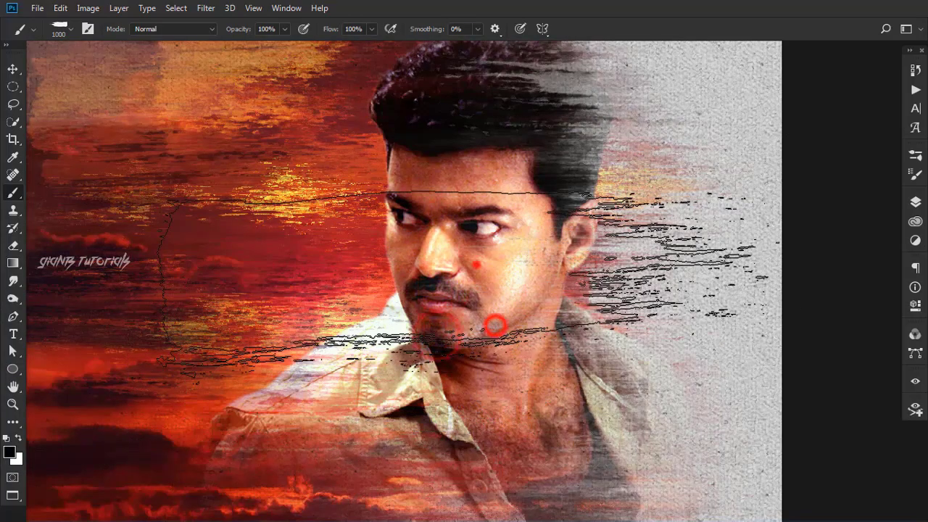
{"action": "mouse_move", "coordinate": [460, 201]}
{"action": "left_mouse_down"}
{"action": "mouse_move", "coordinate": [459, 281]}
{"action": "mouse_move", "coordinate": [405, 253]}
{"action": "left_mouse_up"}
{"action": "key", "text": "ctrl+0"}
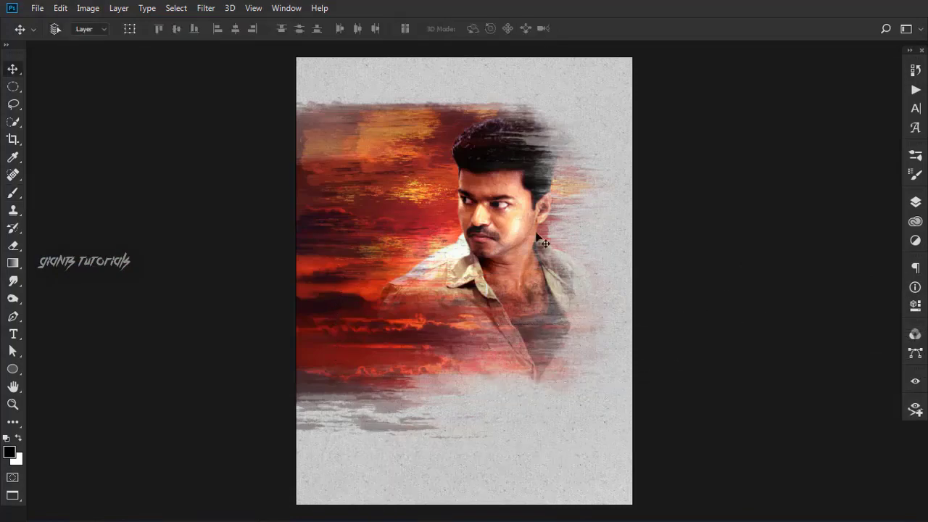
{"action": "left_click", "coordinate": [530, 224], "text": "ctrl"}
{"action": "left_click", "coordinate": [530, 224], "text": "ctrl"}
{"action": "left_click", "coordinate": [505, 274], "text": "ctrl"}
{"action": "left_click", "coordinate": [498, 311], "text": "ctrl+alt"}
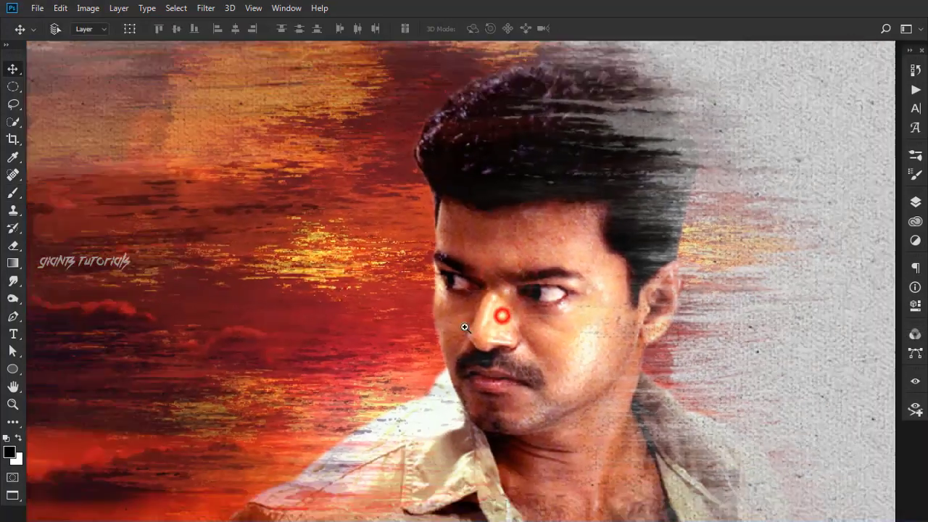
{"action": "left_click", "coordinate": [450, 338], "text": "ctrl+alt"}
{"action": "key", "text": "ctrl+0"}
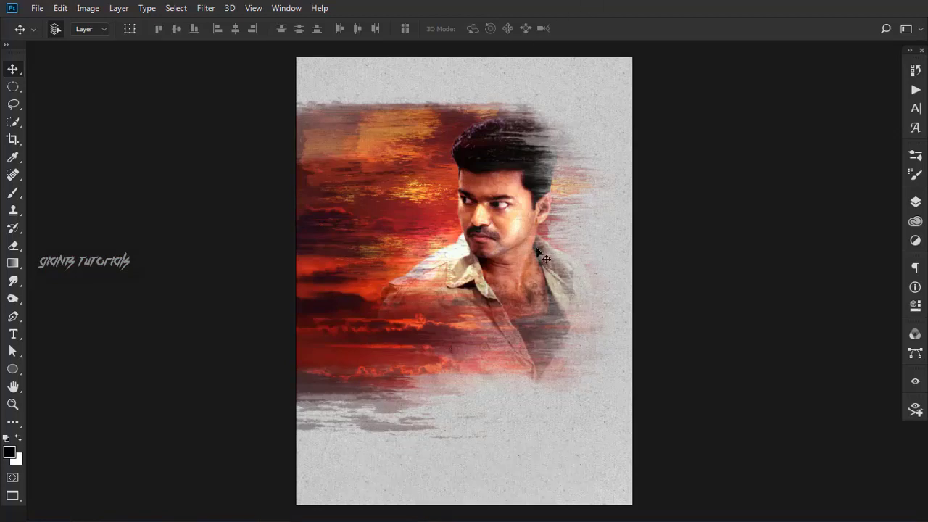
- Add a Color Lookup adjustment layer using the Soft_Warming.look 3DLUT file
{"action": "left_click", "coordinate": [916, 203]}
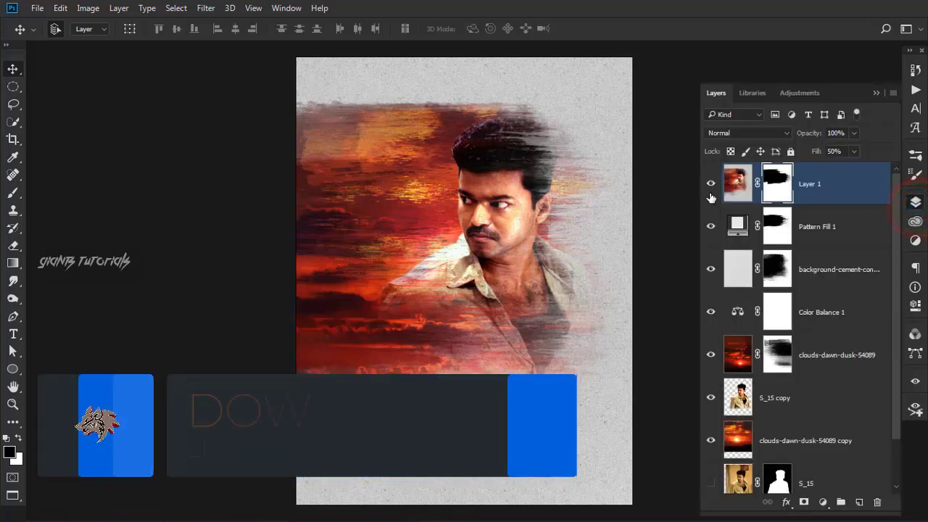
{"action": "left_click", "coordinate": [710, 187]}
{"action": "left_click", "coordinate": [824, 502]}
{"action": "left_click", "coordinate": [824, 408]}
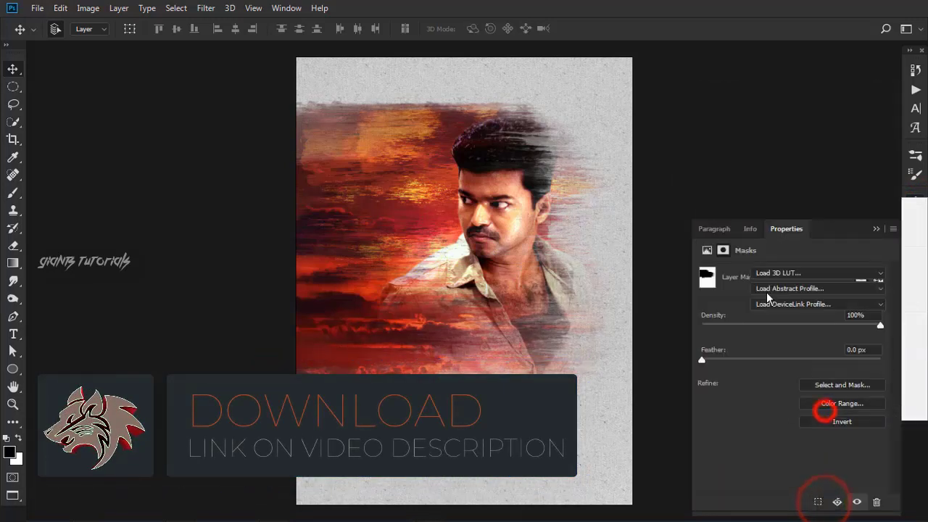
{"action": "left_click", "coordinate": [772, 272]}
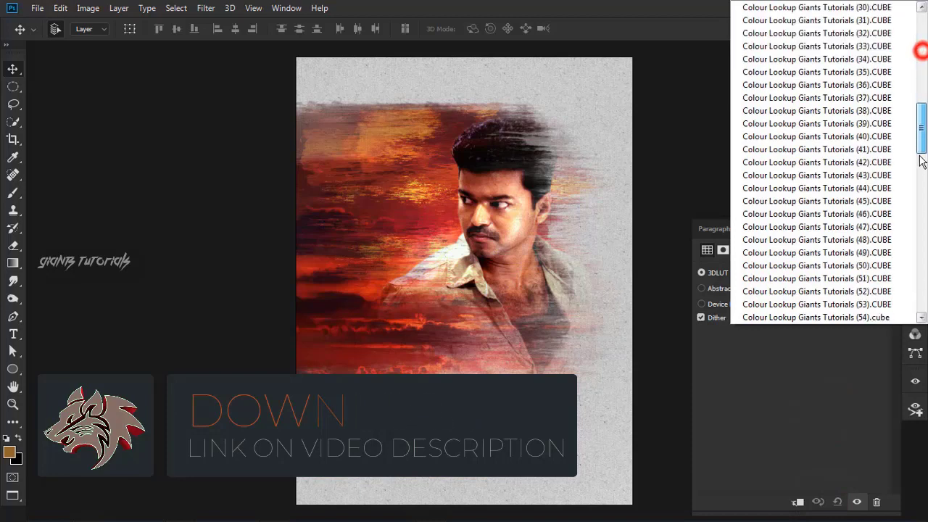
{"action": "left_click_drag", "start_coordinate": [924, 49], "coordinate": [922, 275]}
{"action": "left_click", "coordinate": [792, 290]}
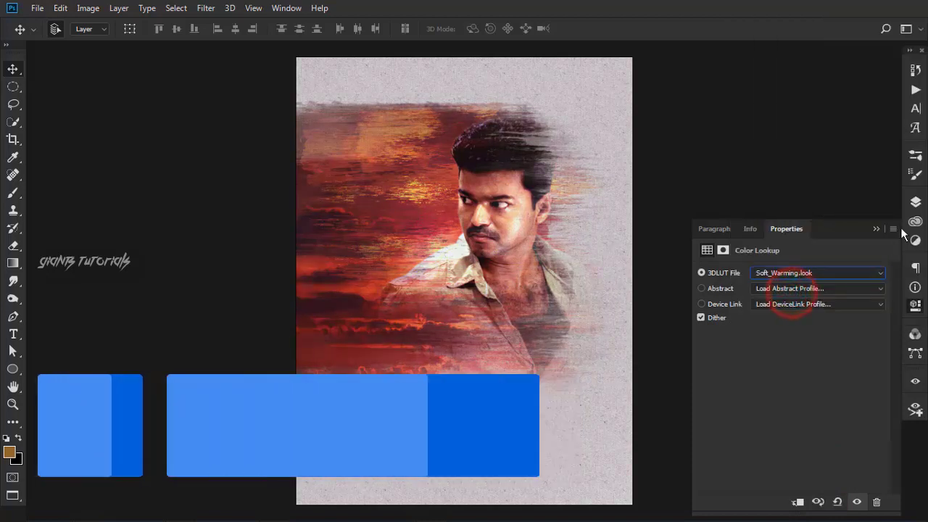
- Lower Color Lookup 1's fill to 77%
{"action": "left_click", "coordinate": [915, 199]}
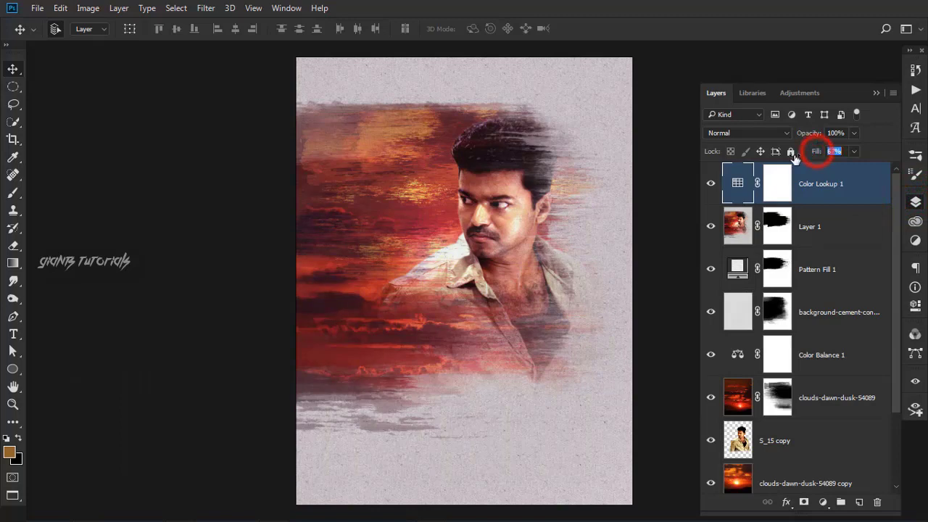
{"action": "left_click", "coordinate": [877, 93]}
{"action": "left_click", "coordinate": [915, 202]}
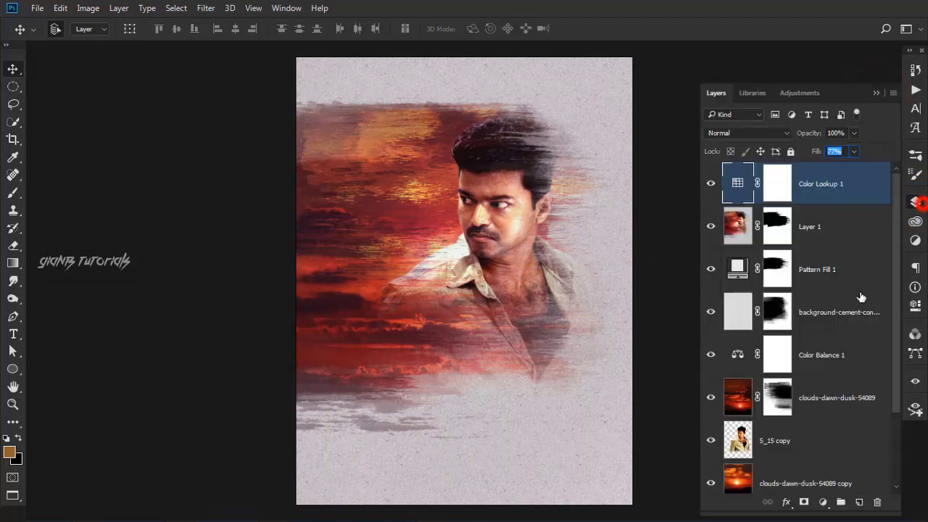
{"action": "left_click", "coordinate": [820, 499]}
- Add a Photo Filter adjustment layer, trying 39% density and Warming Filter (LBA)
{"action": "left_click", "coordinate": [843, 385]}
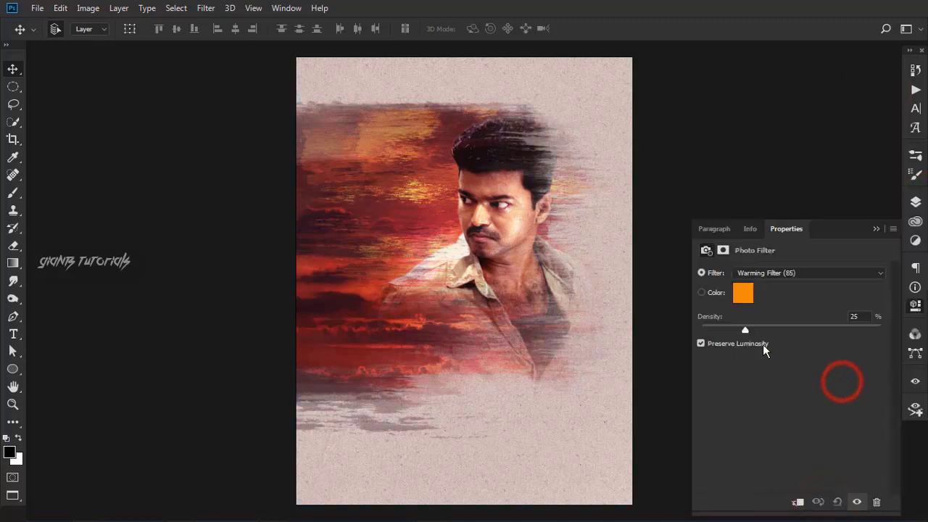
{"action": "left_click_drag", "start_coordinate": [765, 328], "coordinate": [771, 329]}
{"action": "left_click", "coordinate": [773, 297]}
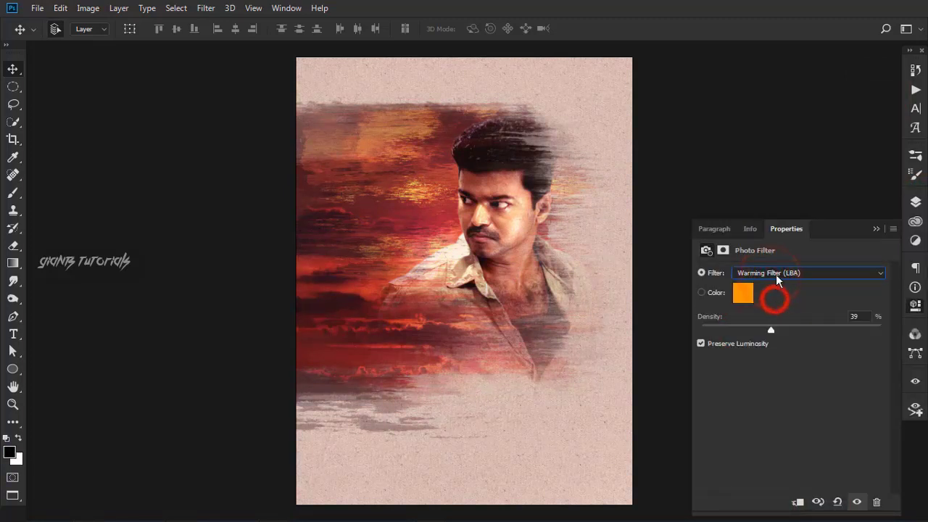
{"action": "left_click", "coordinate": [775, 273]}
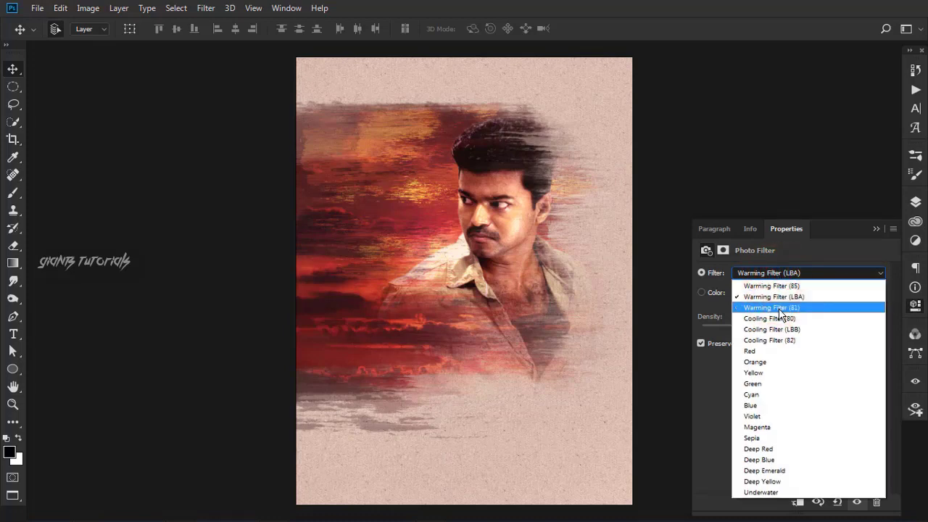
{"action": "key", "text": "Escape"}
- Switch the Photo Filter to Deep Emerald at about 33% density with Preserve Luminosity on
{"action": "left_click", "coordinate": [779, 276]}
{"action": "left_click", "coordinate": [784, 469]}
{"action": "left_click", "coordinate": [737, 345]}
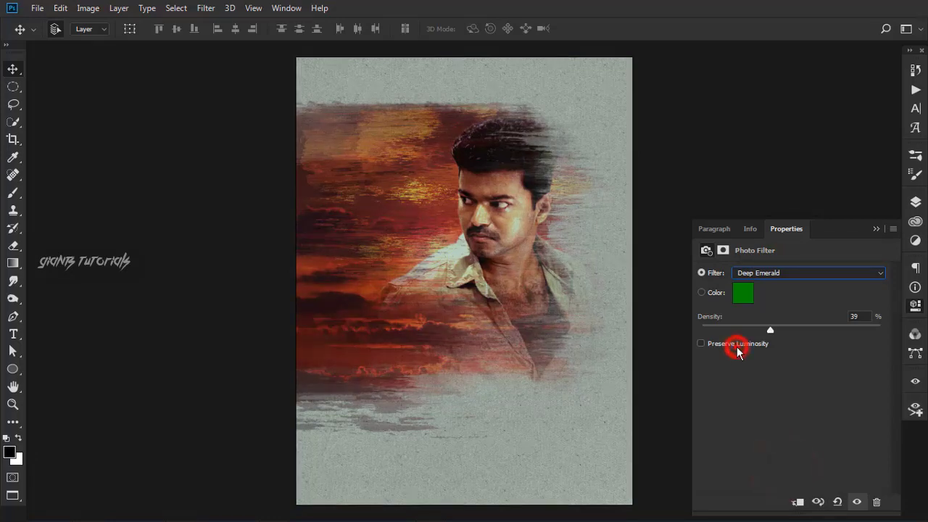
{"action": "left_click", "coordinate": [737, 345]}
{"action": "mouse_move", "coordinate": [769, 329]}
{"action": "left_mouse_down"}
{"action": "mouse_move", "coordinate": [779, 325]}
{"action": "mouse_move", "coordinate": [747, 326]}
{"action": "mouse_move", "coordinate": [759, 326]}
{"action": "left_mouse_up"}
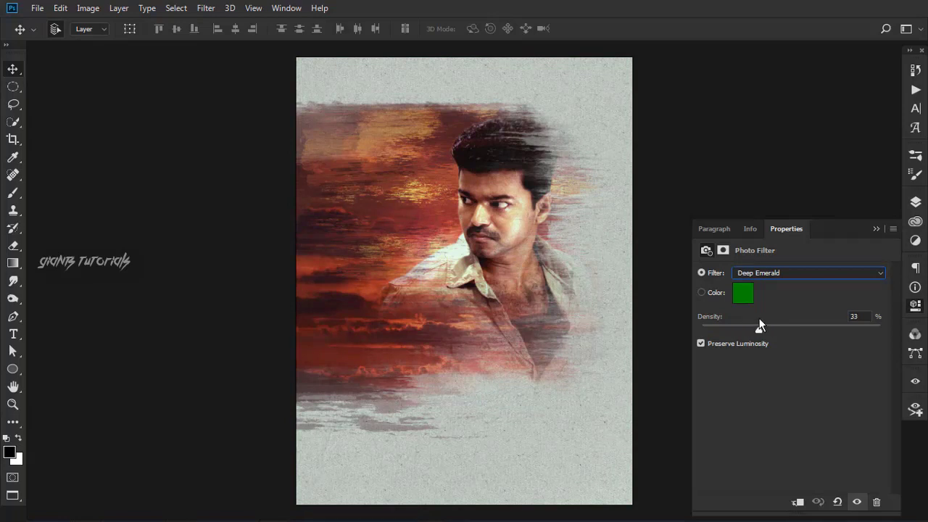
{"action": "left_click", "coordinate": [711, 186]}
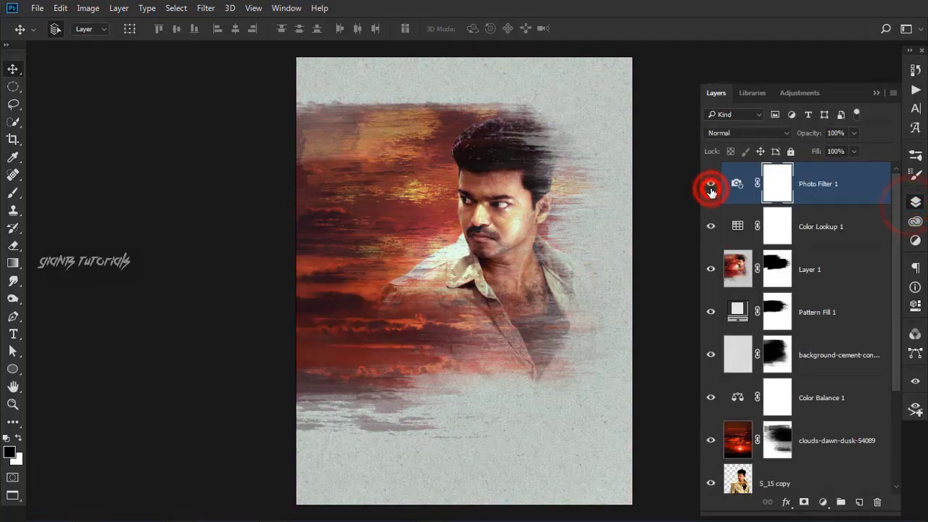
{"action": "key", "text": "F7"}
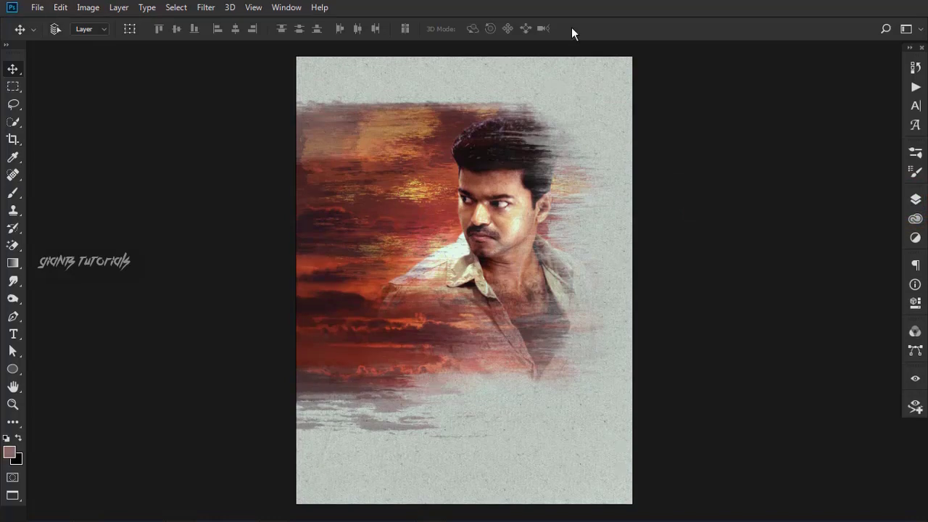
- Copy the Tamil title card layer and paste it above Photo Filter 1 at the poster's bottom
{"action": "key", "text": "ctrl+Tab"}
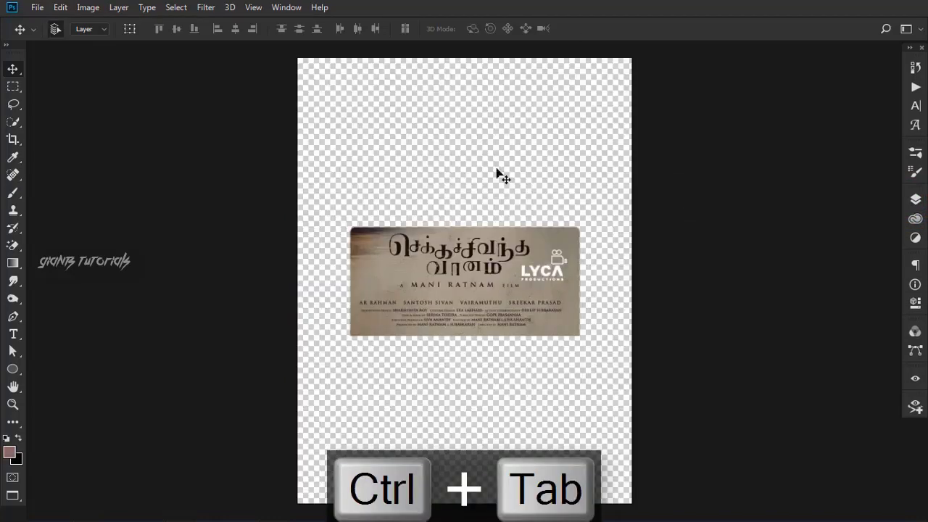
{"action": "left_click", "coordinate": [914, 201]}
{"action": "left_click", "coordinate": [740, 253]}
{"action": "left_click", "coordinate": [51, 9]}
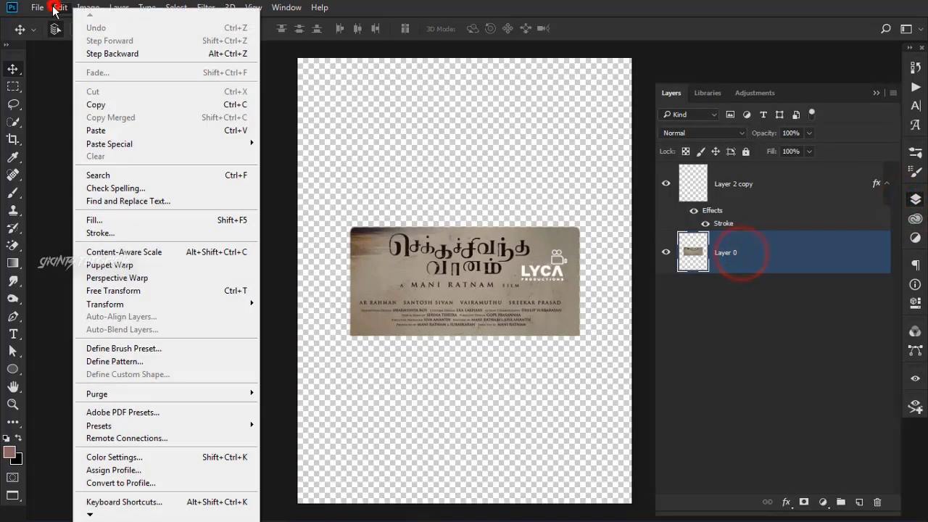
{"action": "left_click", "coordinate": [92, 105]}
{"action": "key", "text": "ctrl+Tab"}
{"action": "left_click", "coordinate": [803, 184]}
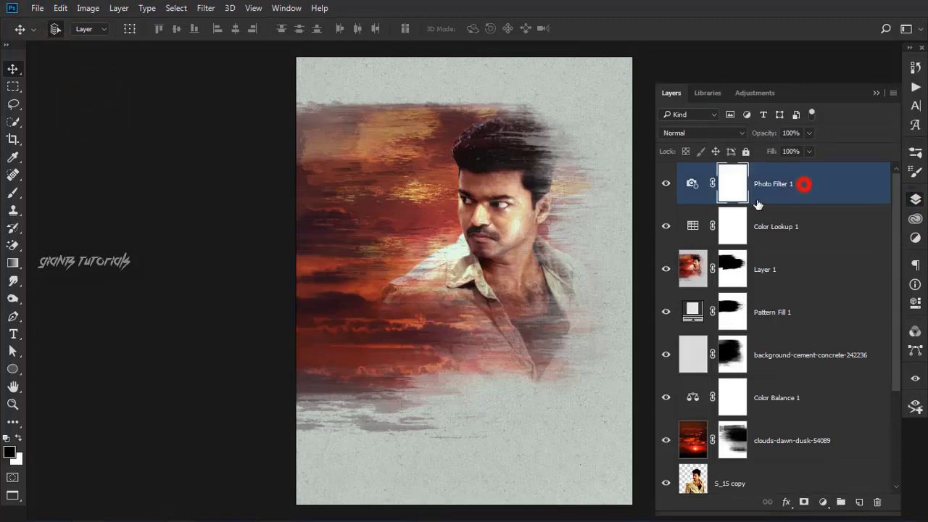
{"action": "key", "text": "ctrl+v"}
{"action": "left_click_drag", "start_coordinate": [472, 289], "coordinate": [492, 466]}
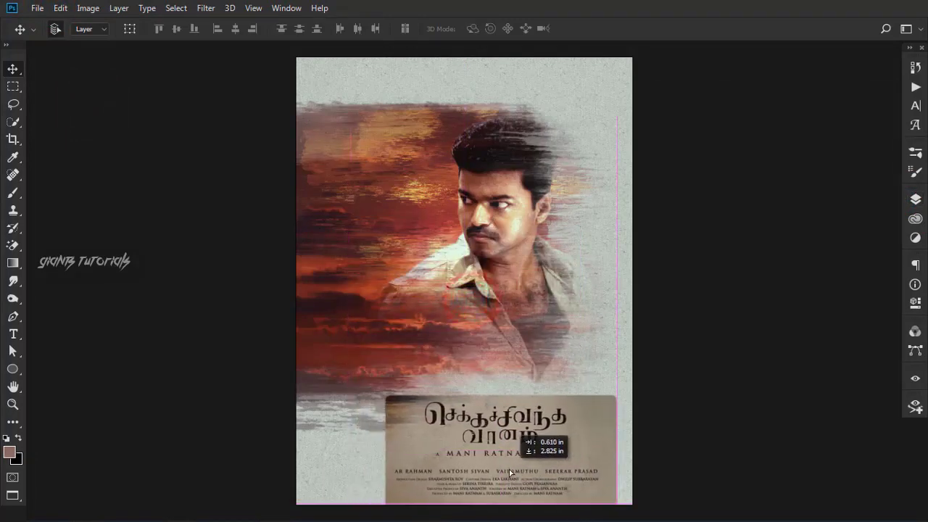
{"action": "left_click", "coordinate": [914, 199]}
- Try Vivid Light and Hard Light on Layer 2, then settle on the Pin Light blend mode
{"action": "left_click", "coordinate": [699, 133]}
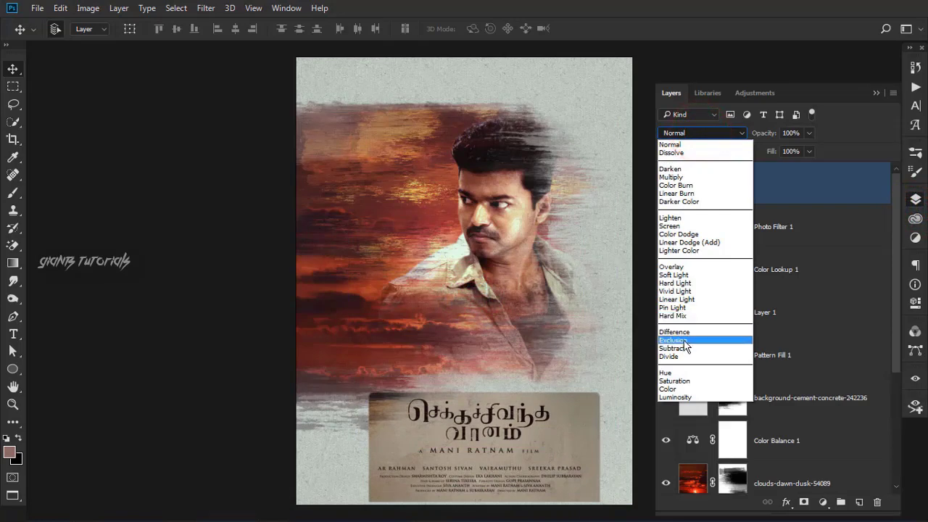
{"action": "left_click", "coordinate": [685, 291]}
{"action": "left_click", "coordinate": [706, 130]}
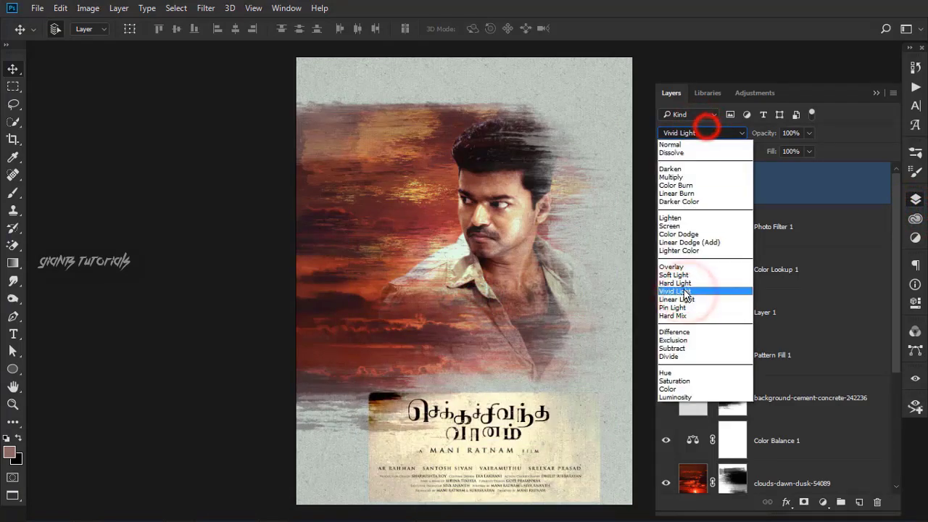
{"action": "left_click", "coordinate": [685, 283]}
{"action": "left_click", "coordinate": [700, 132]}
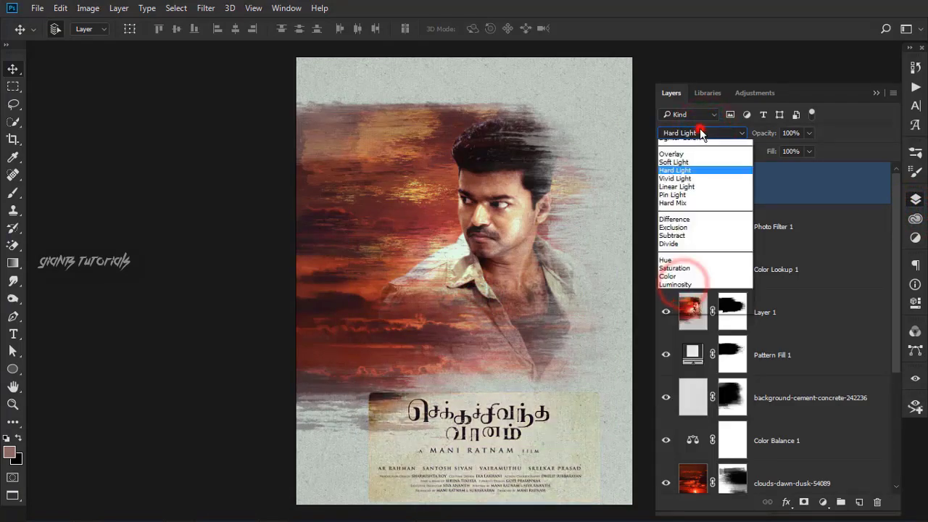
{"action": "left_click", "coordinate": [555, 244]}
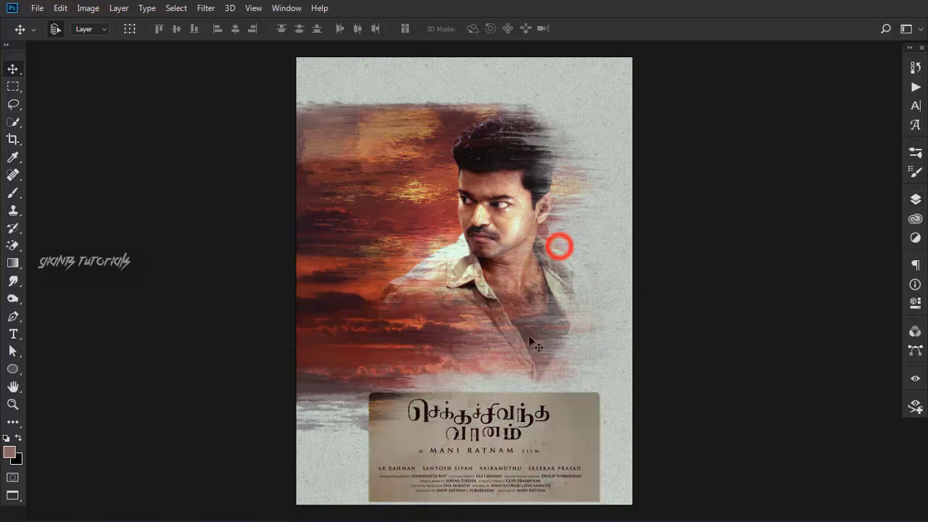
{"action": "left_click", "coordinate": [475, 449]}
{"action": "left_click", "coordinate": [910, 192]}
{"action": "left_click", "coordinate": [700, 133]}
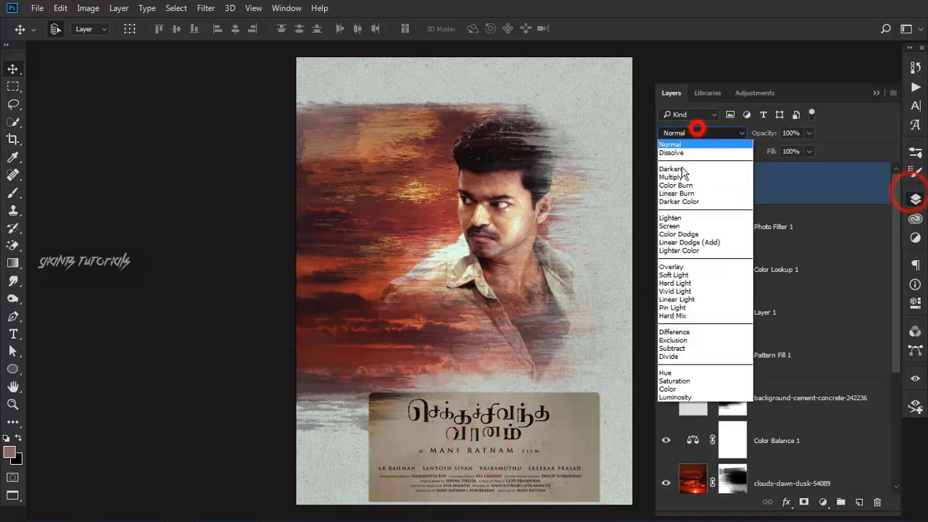
{"action": "left_click", "coordinate": [661, 305]}
- Scale the title block to about 104% over three transforms and shift it to the bottom edge
{"action": "key", "text": "ctrl+t"}
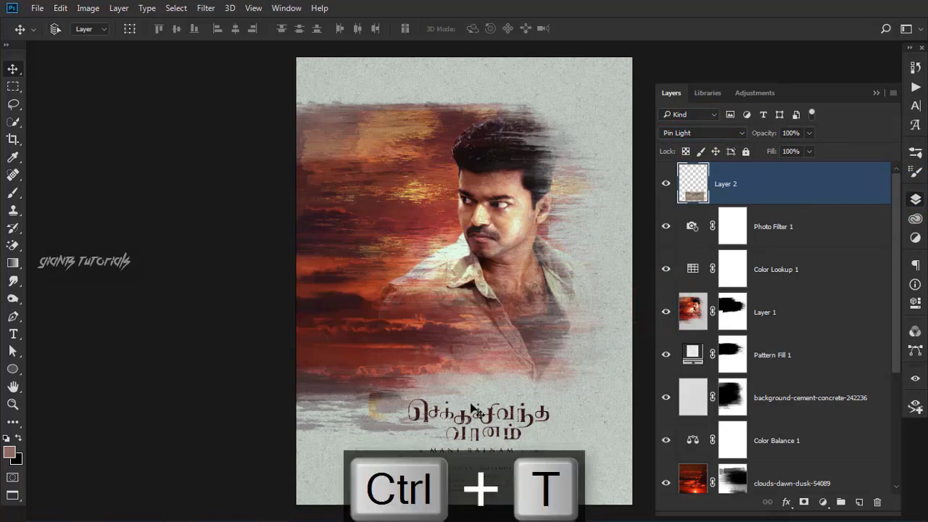
{"action": "left_click_drag", "start_coordinate": [369, 392], "coordinate": [346, 381]}
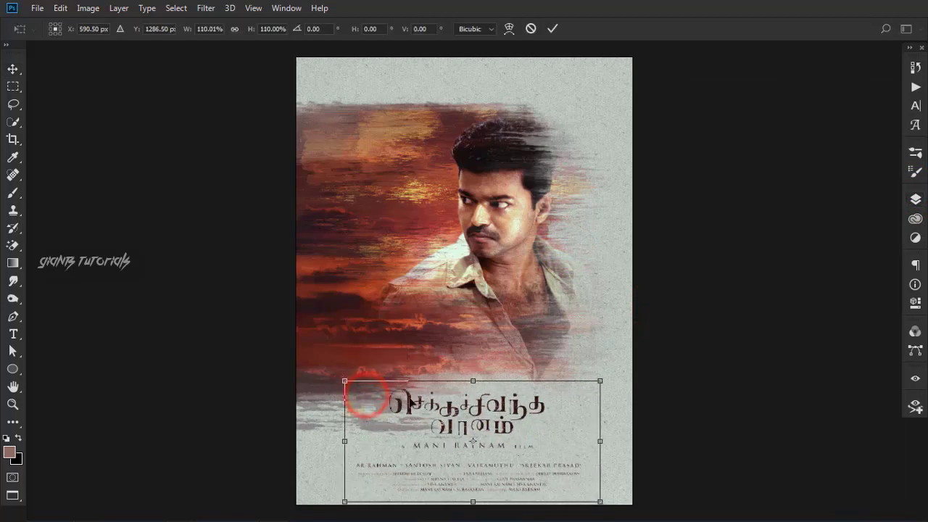
{"action": "left_click_drag", "start_coordinate": [553, 425], "coordinate": [569, 428]}
{"action": "key", "text": "Return"}
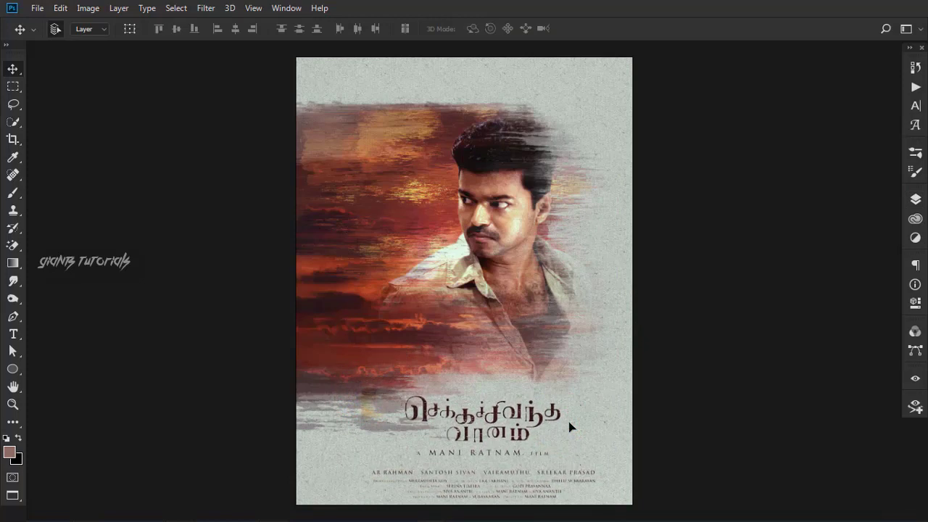
{"action": "key", "text": "ctrl+t"}
{"action": "left_click_drag", "start_coordinate": [355, 382], "coordinate": [351, 379]}
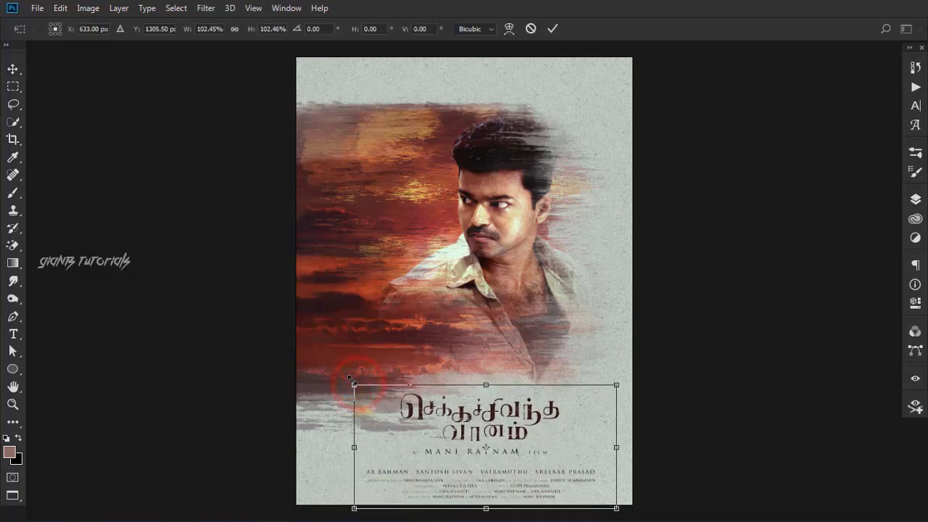
{"action": "key", "text": "Return"}
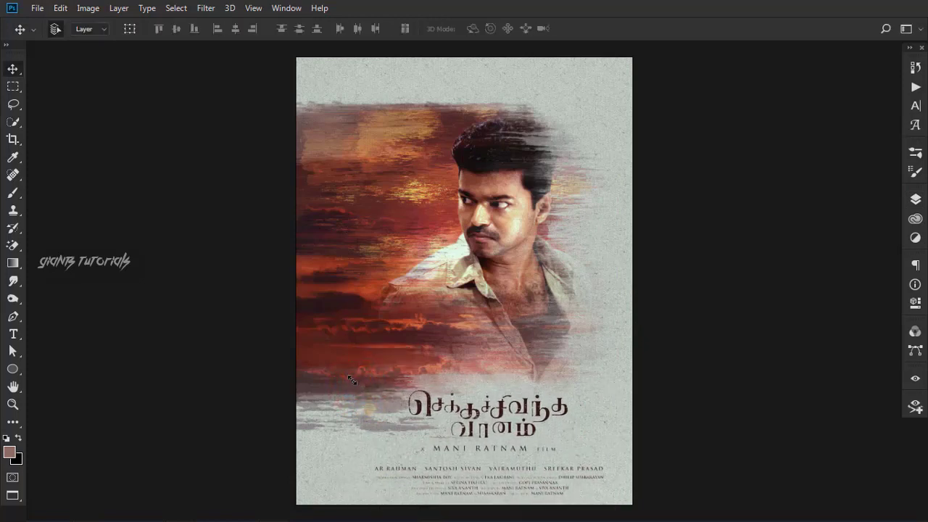
{"action": "key", "text": "ctrl+t"}
{"action": "left_click_drag", "start_coordinate": [351, 381], "coordinate": [348, 378]}
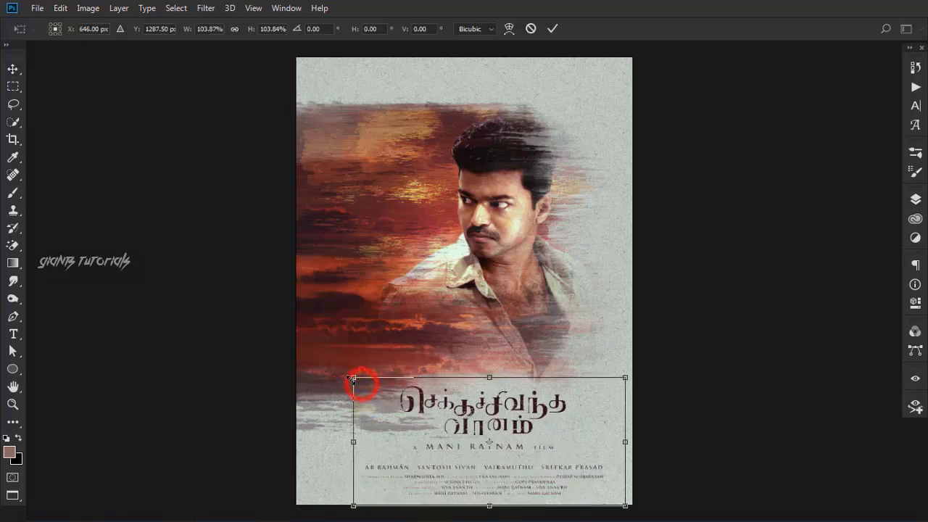
{"action": "key", "text": "Return"}
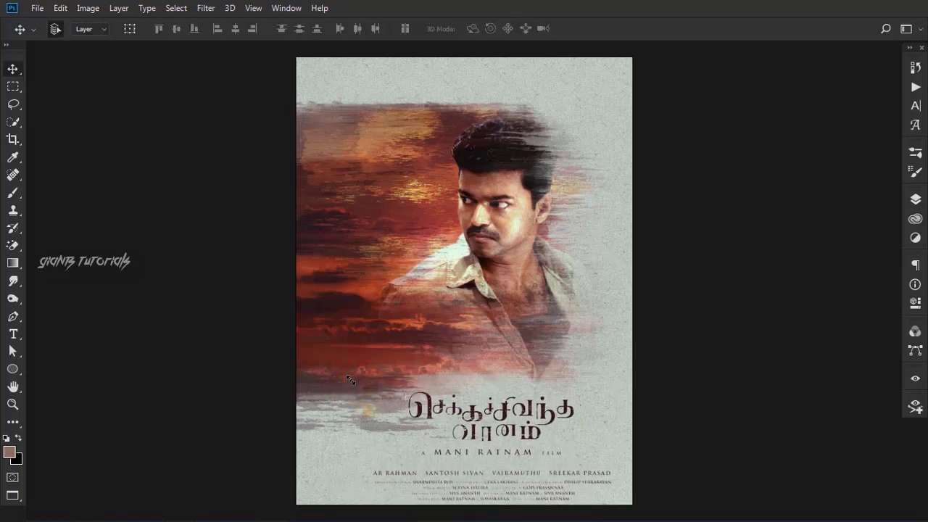
{"action": "left_click", "coordinate": [915, 197]}
- Apply Levels to Layer 2 with input black 21, gamma about 1.25 and output black 24
{"action": "left_click", "coordinate": [804, 201]}
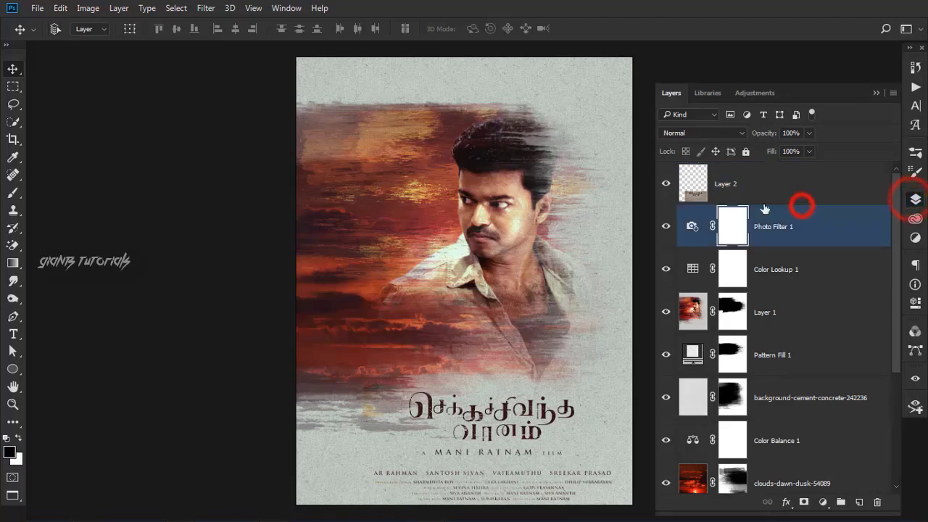
{"action": "left_click", "coordinate": [759, 181]}
{"action": "key", "text": "ctrl+l"}
{"action": "left_click_drag", "start_coordinate": [691, 298], "coordinate": [667, 298]}
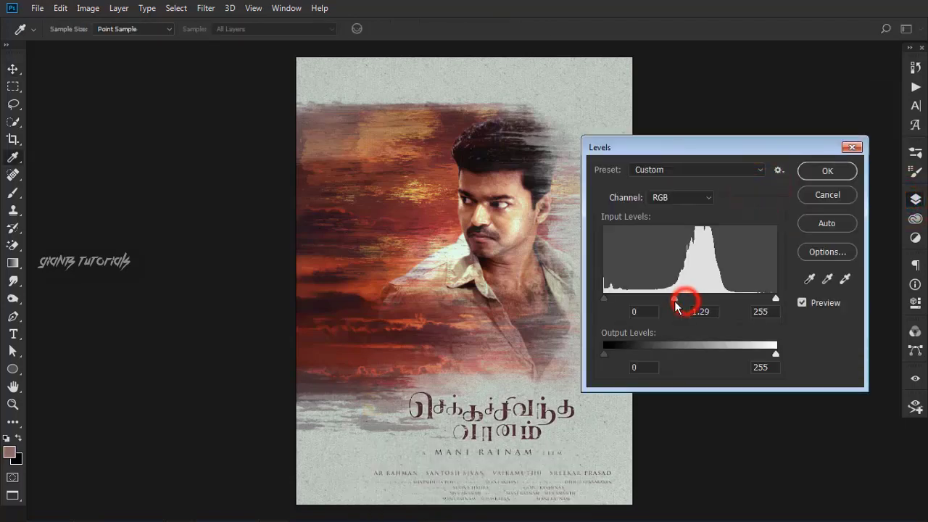
{"action": "mouse_move", "coordinate": [775, 298]}
{"action": "left_mouse_down"}
{"action": "mouse_move", "coordinate": [758, 299]}
{"action": "mouse_move", "coordinate": [776, 298]}
{"action": "left_mouse_up"}
{"action": "left_click_drag", "start_coordinate": [604, 298], "coordinate": [618, 298]}
{"action": "left_click_drag", "start_coordinate": [755, 356], "coordinate": [775, 356]}
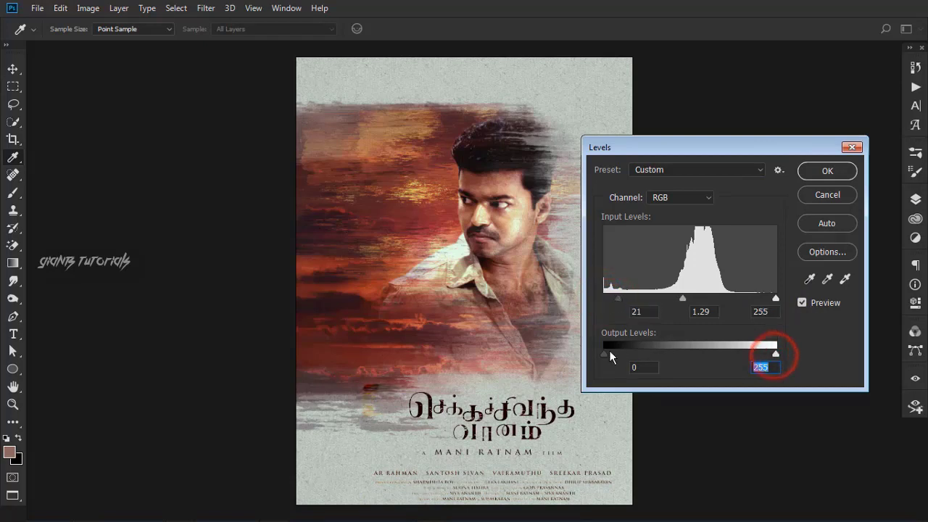
{"action": "left_click_drag", "start_coordinate": [605, 353], "coordinate": [621, 355]}
{"action": "mouse_move", "coordinate": [683, 299]}
{"action": "left_mouse_down"}
{"action": "mouse_move", "coordinate": [673, 303]}
{"action": "mouse_move", "coordinate": [686, 301]}
{"action": "left_mouse_up"}
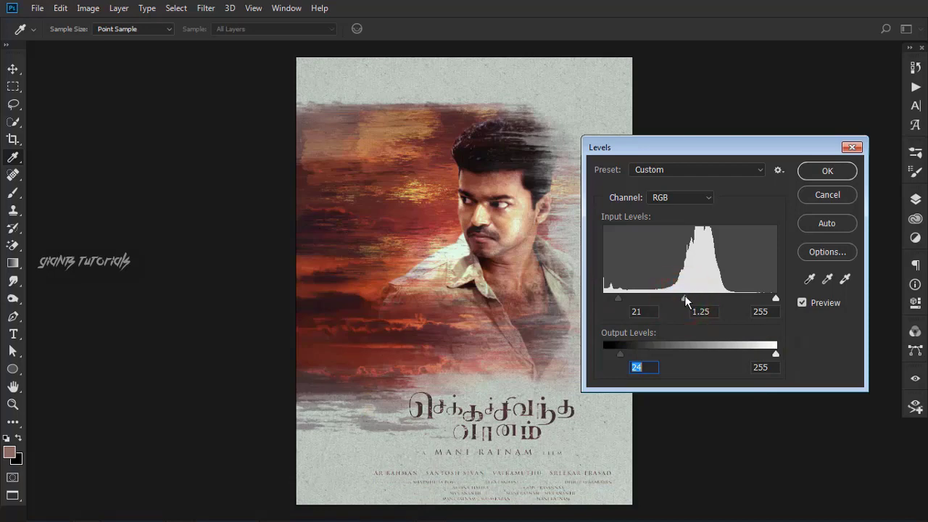
{"action": "left_click", "coordinate": [813, 170]}
- Duplicate the title card layer and adjust its Hue/Saturation tint (hue 11, saturation 100)
{"action": "key", "text": "ctrl+j"}
{"action": "left_click", "coordinate": [915, 199]}
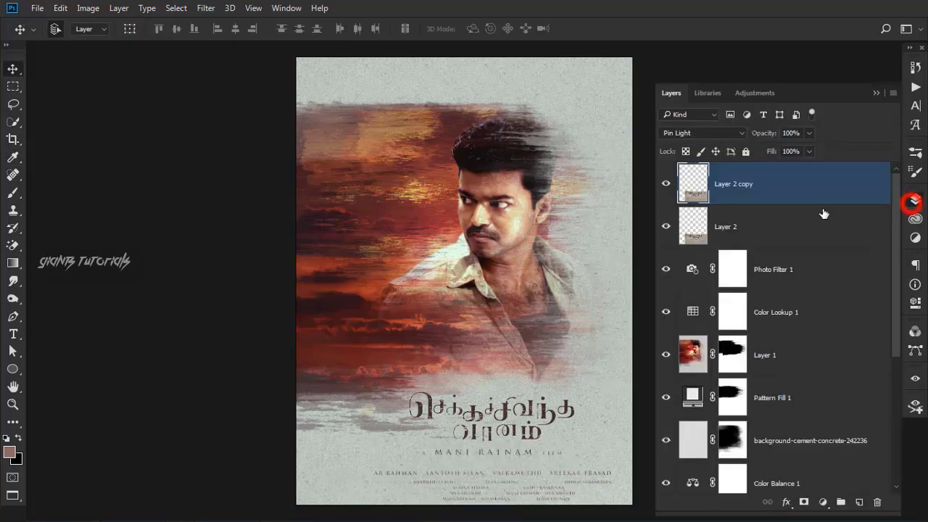
{"action": "left_click_drag", "start_coordinate": [421, 427], "coordinate": [526, 403]}
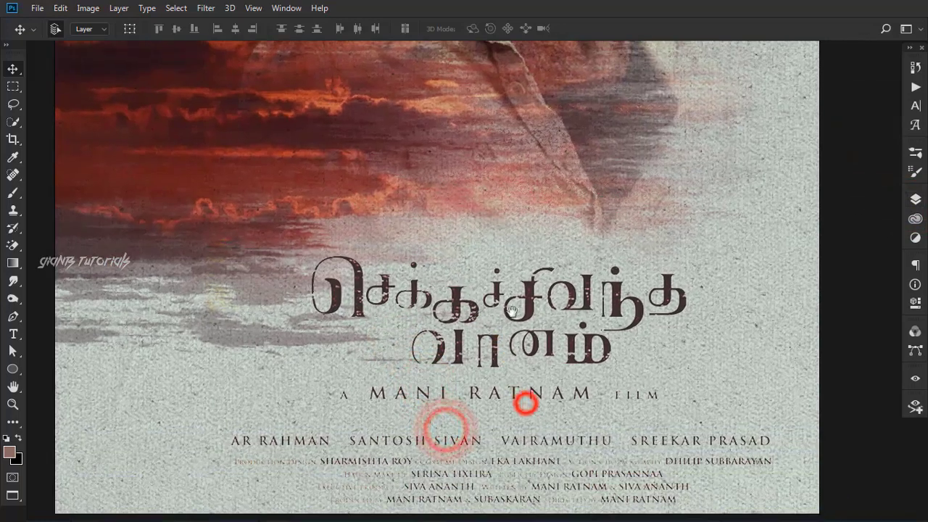
{"action": "key", "text": "ctrl+u"}
{"action": "mouse_move", "coordinate": [736, 213]}
{"action": "left_mouse_down"}
{"action": "mouse_move", "coordinate": [734, 221]}
{"action": "mouse_move", "coordinate": [715, 212]}
{"action": "left_mouse_up"}
{"action": "left_click", "coordinate": [862, 257]}
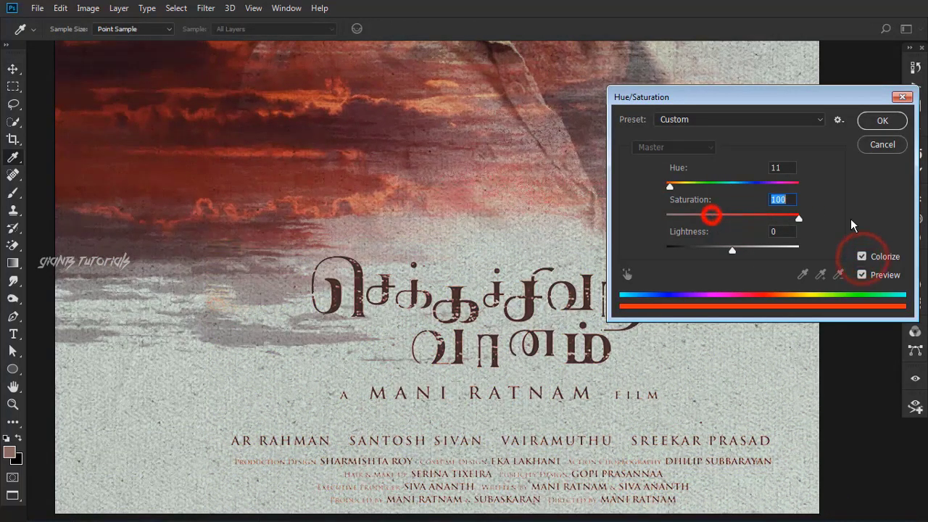
{"action": "left_click", "coordinate": [901, 149]}
{"action": "key", "text": "ctrl+0"}
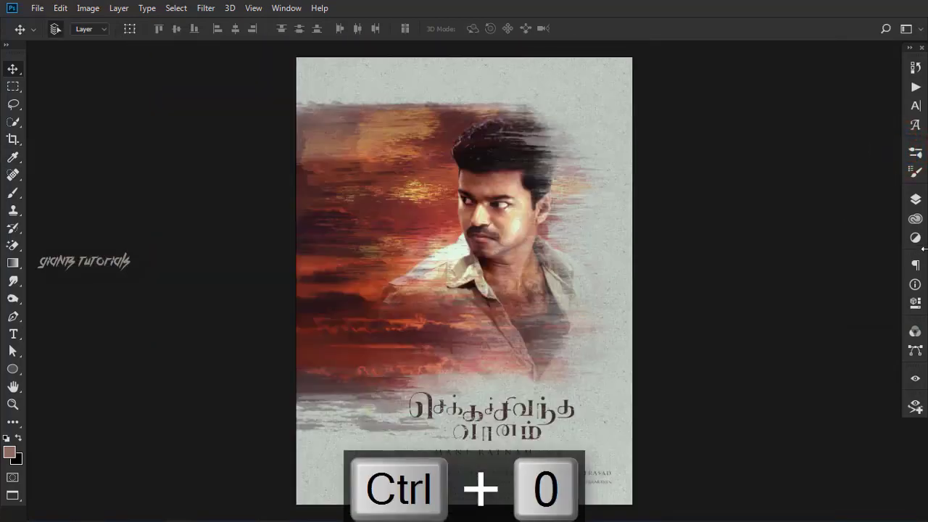
{"action": "left_click", "coordinate": [915, 199]}
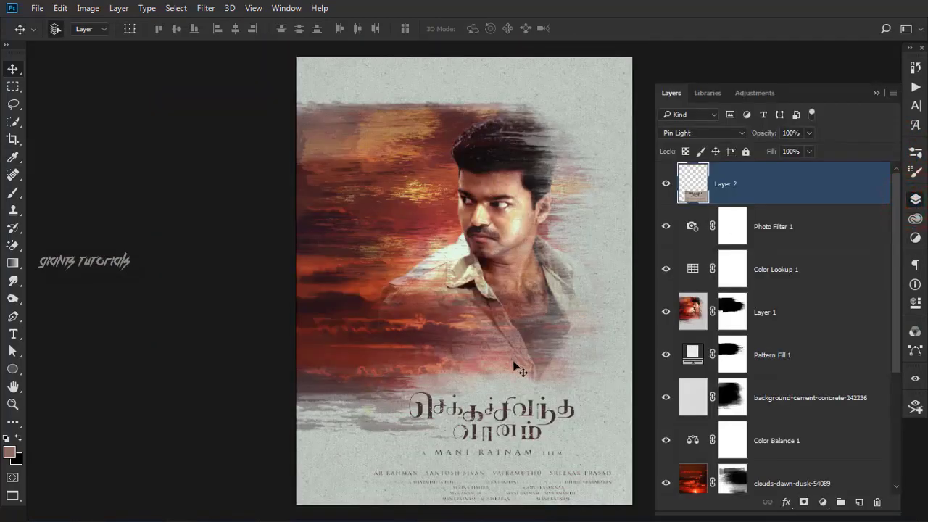
- Darken the title block's midtones by pulling the RGB curve down in Curves
{"action": "key", "text": "ctrl"}
{"action": "key", "text": "ctrl+m"}
{"action": "mouse_move", "coordinate": [614, 249]}
{"action": "left_mouse_down"}
{"action": "mouse_move", "coordinate": [623, 260]}
{"action": "mouse_move", "coordinate": [635, 244]}
{"action": "left_mouse_up"}
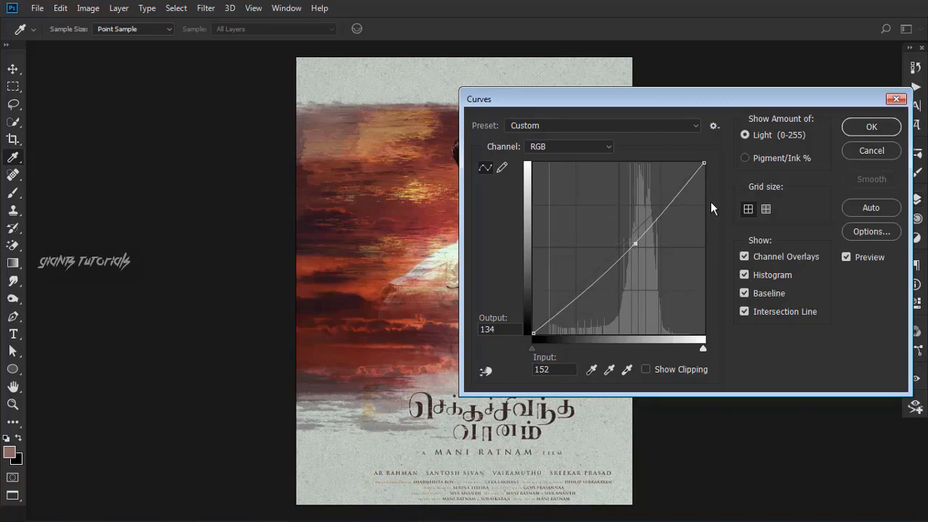
{"action": "left_click", "coordinate": [872, 126]}
- Erase the yellow streaks left of the Tamil title with the Eraser tool
{"action": "left_click", "coordinate": [455, 398], "text": "ctrl"}
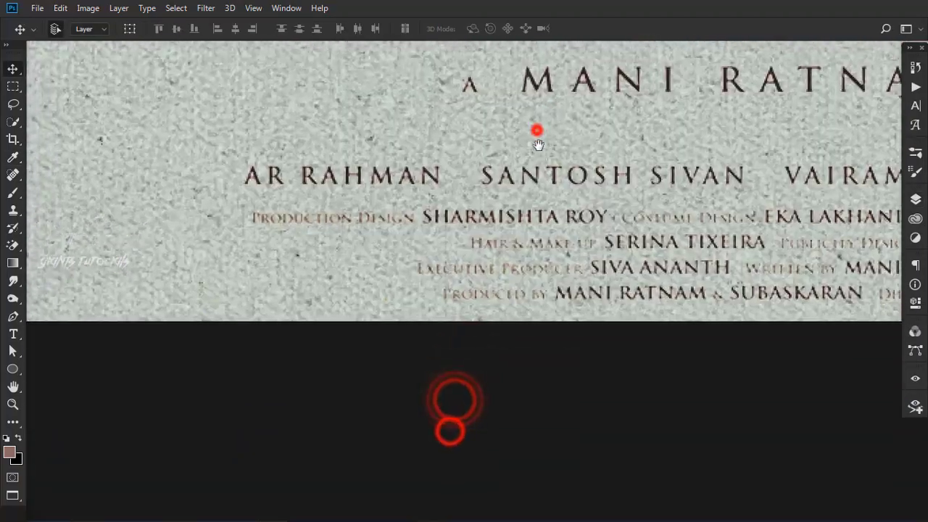
{"action": "left_click_drag", "start_coordinate": [536, 130], "coordinate": [509, 497]}
{"action": "key", "text": "e"}
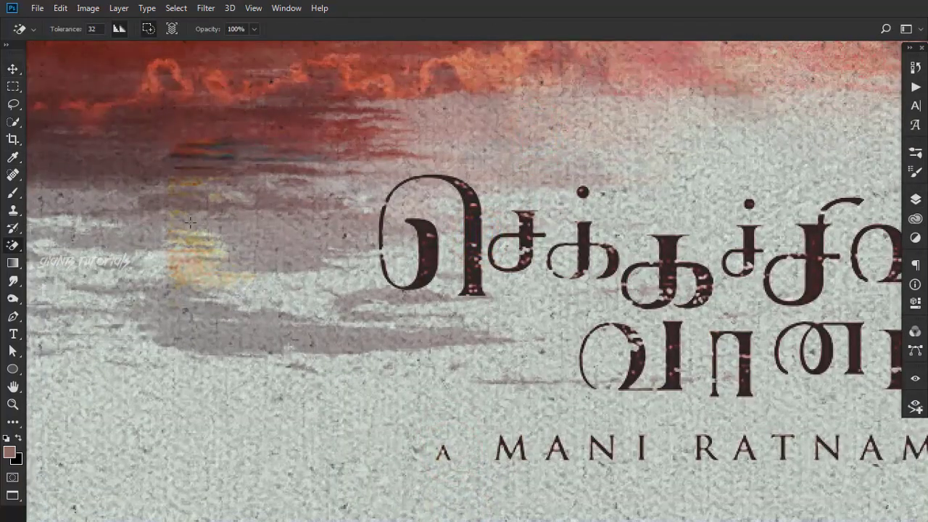
{"action": "key", "text": "shift+e"}
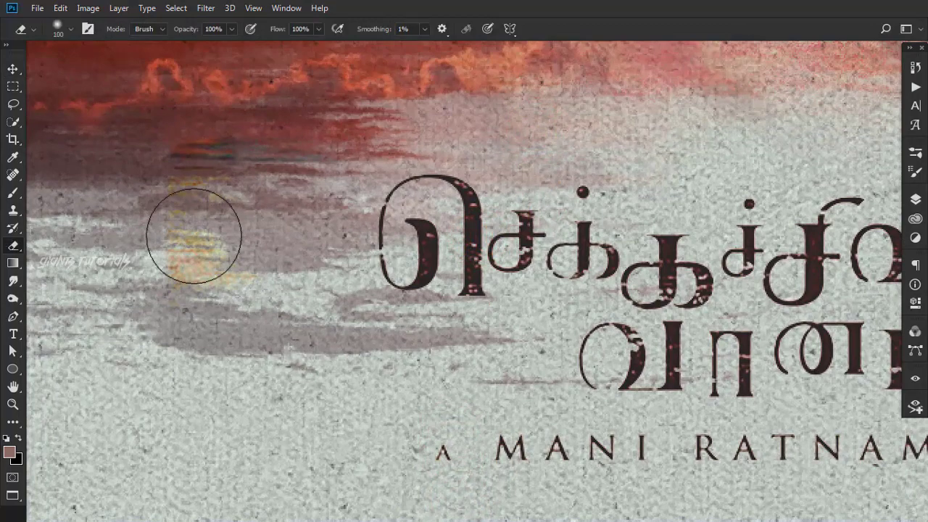
{"action": "left_click_drag", "start_coordinate": [226, 244], "coordinate": [234, 79]}
{"action": "key", "text": "bracketleft"}
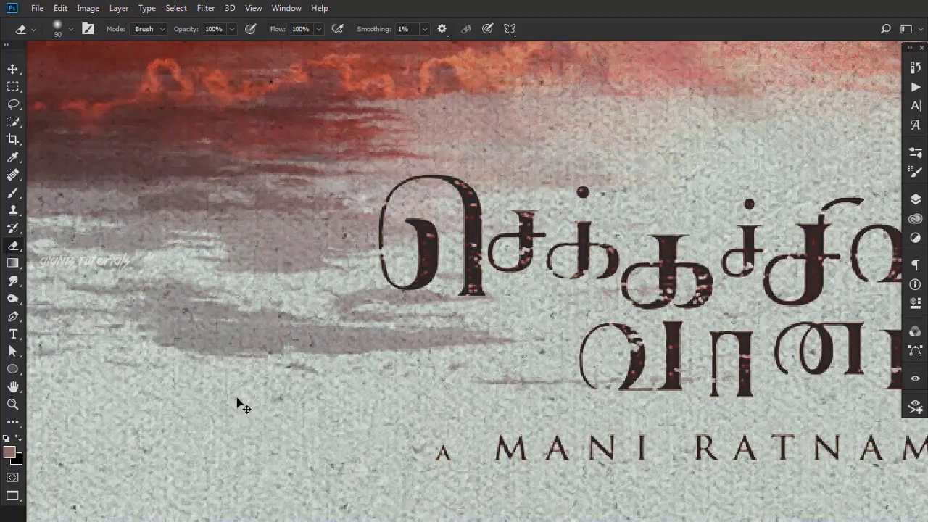
{"action": "key", "text": "ctrl+0"}
{"action": "key", "text": "ctrl+Tab"}
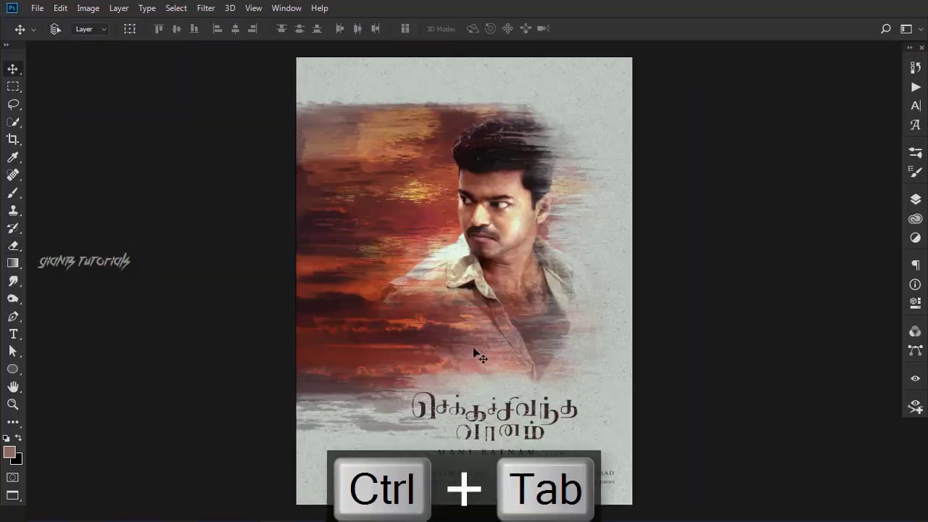
- Copy the LYCA logo layer from the title-card file and place it in the poster's top-right corner
{"action": "left_click", "coordinate": [915, 199]}
{"action": "left_click", "coordinate": [771, 187]}
{"action": "left_click", "coordinate": [60, 8]}
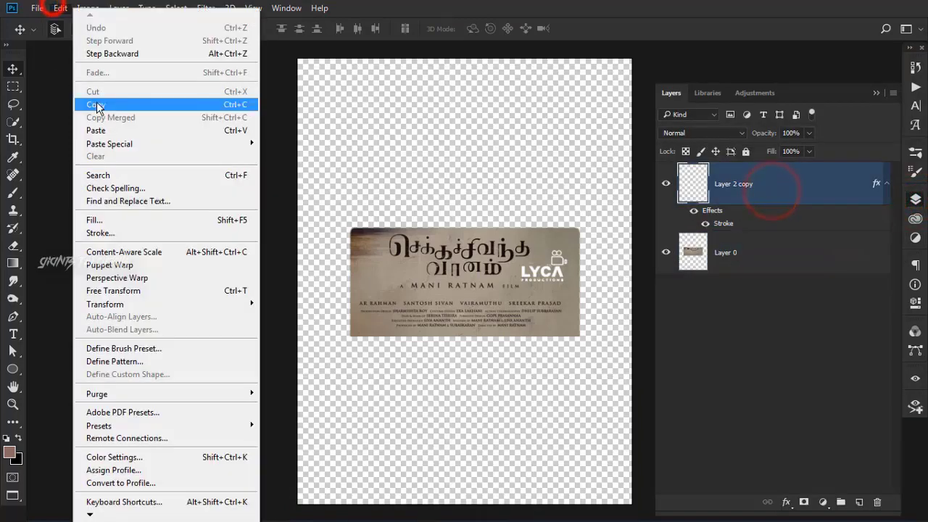
{"action": "left_click", "coordinate": [97, 107]}
{"action": "key", "text": "ctrl+Tab"}
{"action": "key", "text": "ctrl+v"}
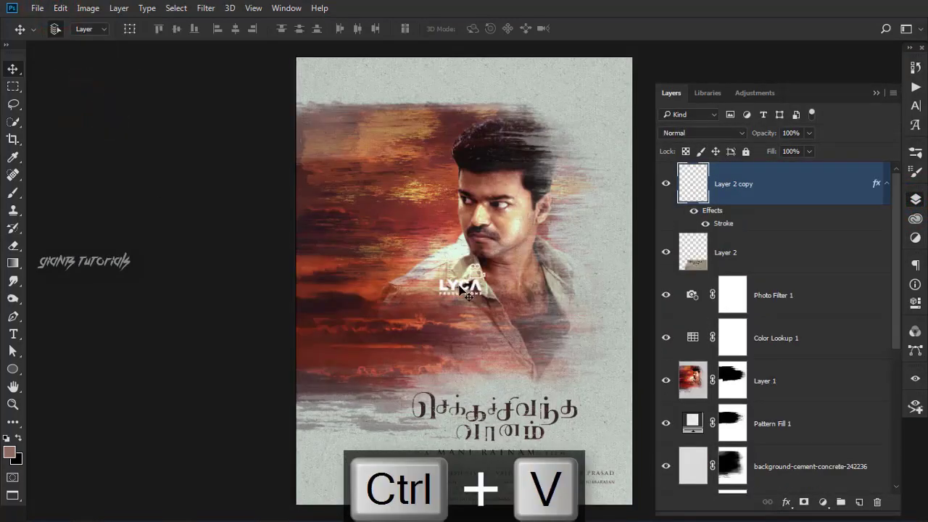
{"action": "mouse_move", "coordinate": [468, 293]}
{"action": "left_mouse_down"}
{"action": "mouse_move", "coordinate": [479, 221]}
{"action": "mouse_move", "coordinate": [594, 101]}
{"action": "left_mouse_up"}
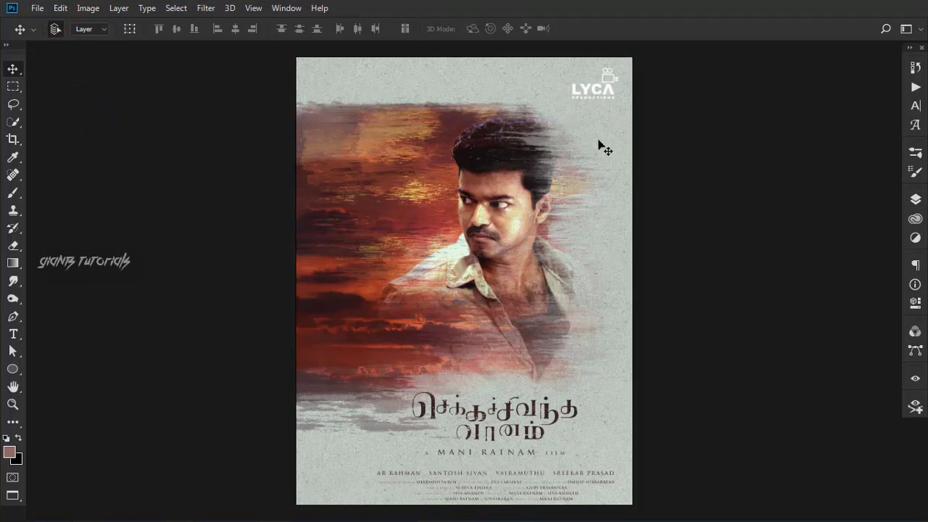
{"action": "key", "text": "t"}
{"action": "left_click", "coordinate": [307, 81]}
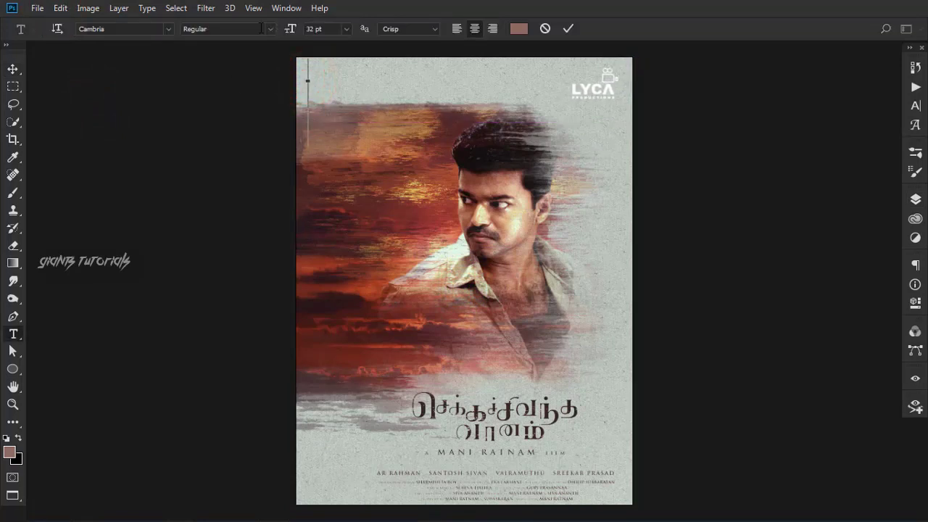
- Size the MADRAS text to 10 pt, move it up and right, and set its font to Constantia
{"action": "left_click_drag", "start_coordinate": [272, 30], "coordinate": [286, 27]}
{"action": "key", "text": "ctrl+a"}
{"action": "left_click", "coordinate": [276, 67], "text": "ctrl"}
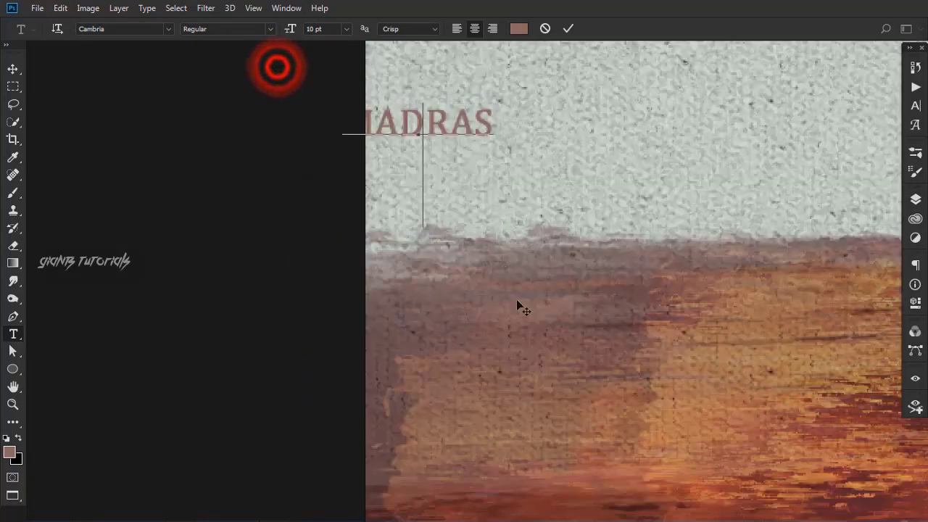
{"action": "left_click_drag", "start_coordinate": [447, 262], "coordinate": [488, 245]}
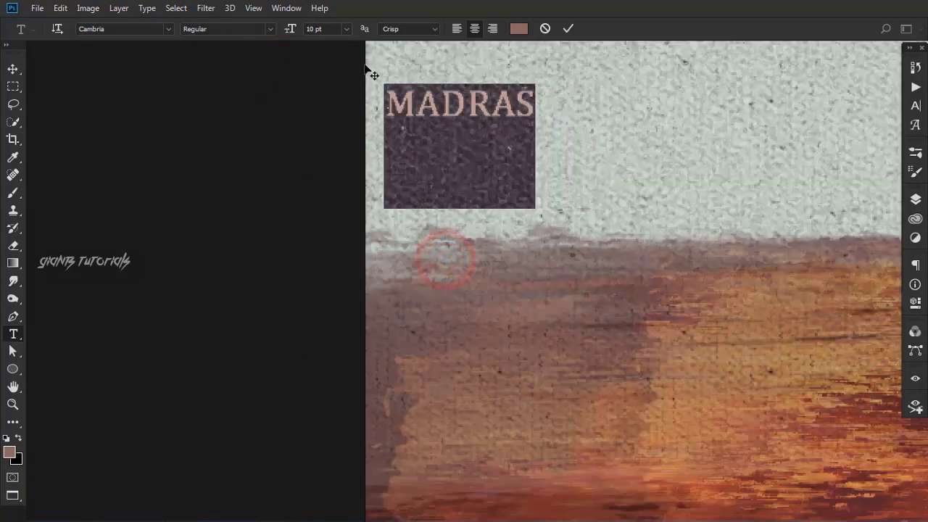
{"action": "left_click", "coordinate": [916, 107]}
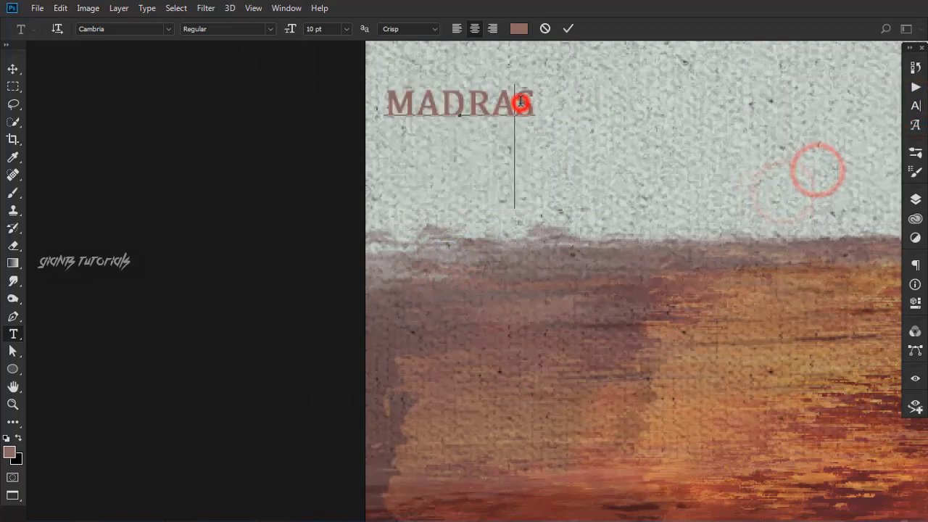
{"action": "left_click", "coordinate": [915, 106]}
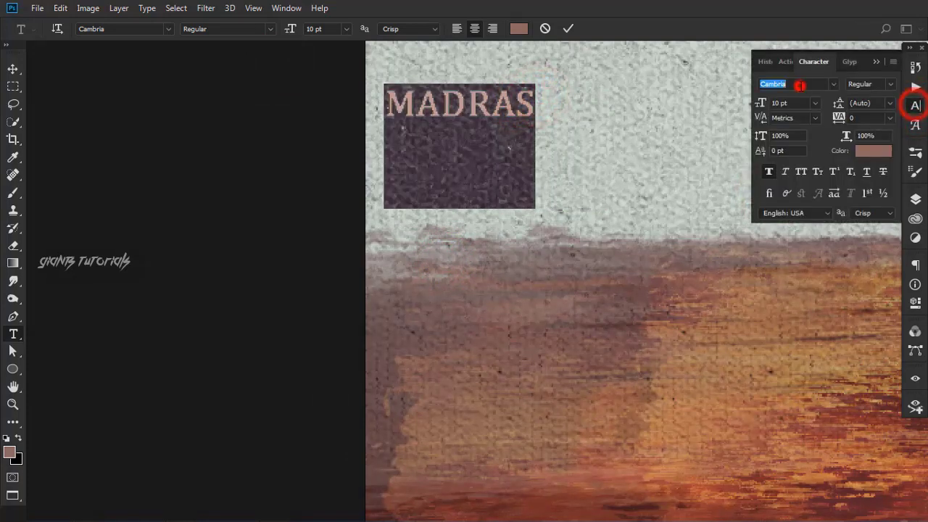
{"action": "left_click", "coordinate": [797, 84]}
{"action": "key", "text": "Down"}
{"action": "key", "text": "Down"}
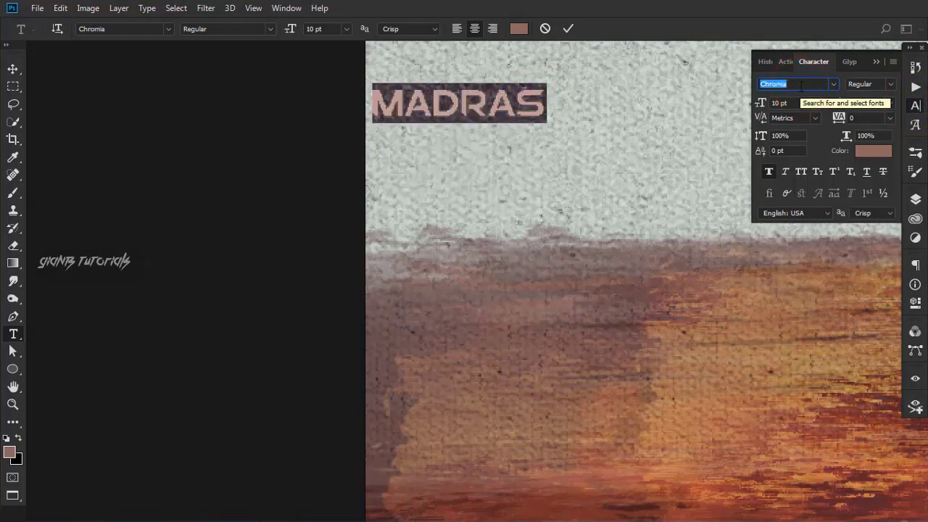
{"action": "key", "text": "Down"}
{"action": "key", "text": "Down"}
{"action": "key", "text": "Down"}
{"action": "key", "text": "Down"}
{"action": "key", "text": "Down"}
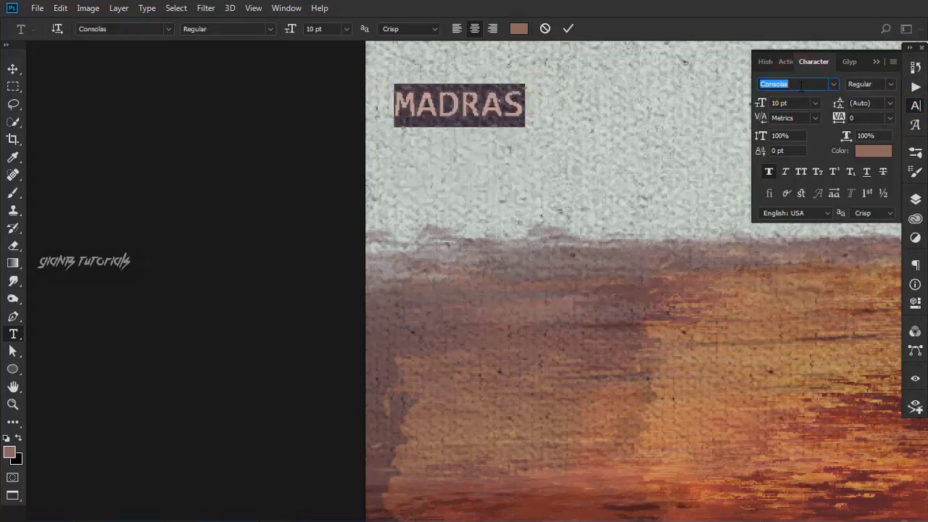
{"action": "key", "text": "Down"}
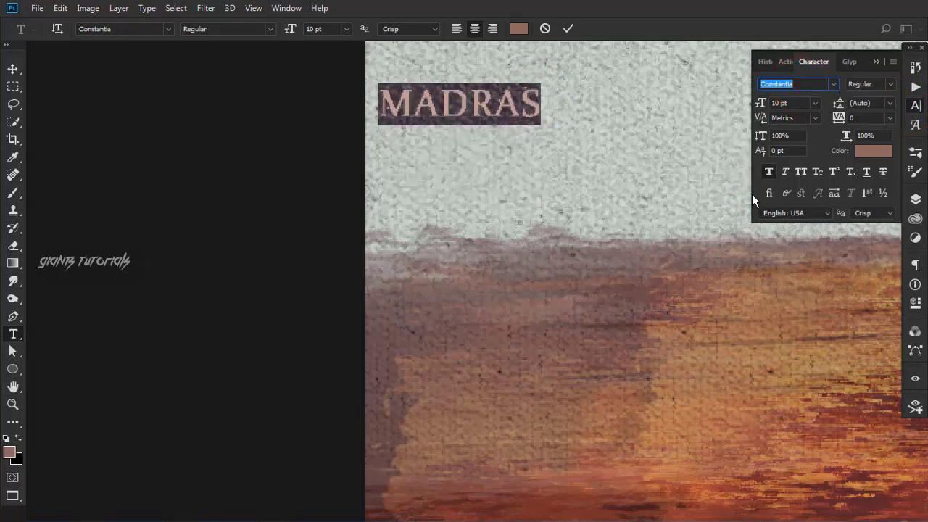
{"action": "left_click", "coordinate": [567, 29]}
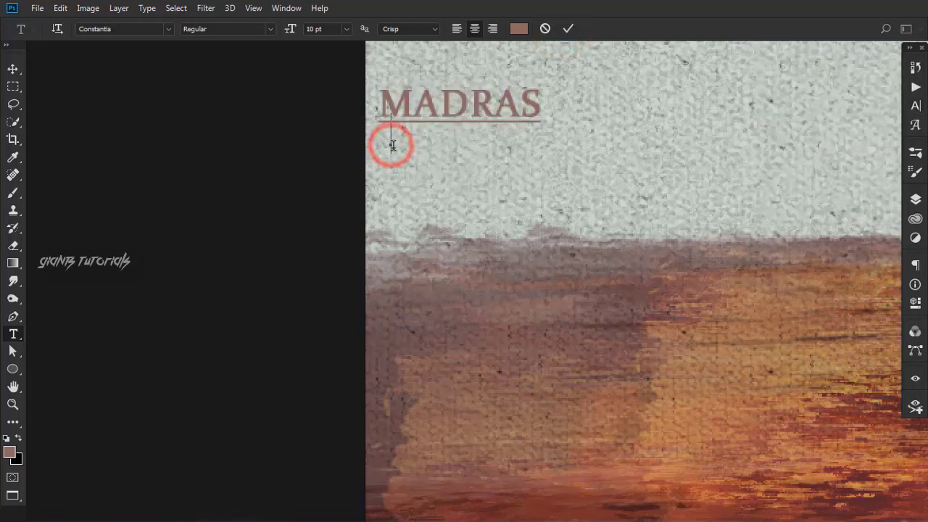
- Type the second text line TALKIES beneath MADRAS, fixing the stray letters
{"action": "type", "text": "TALK"}
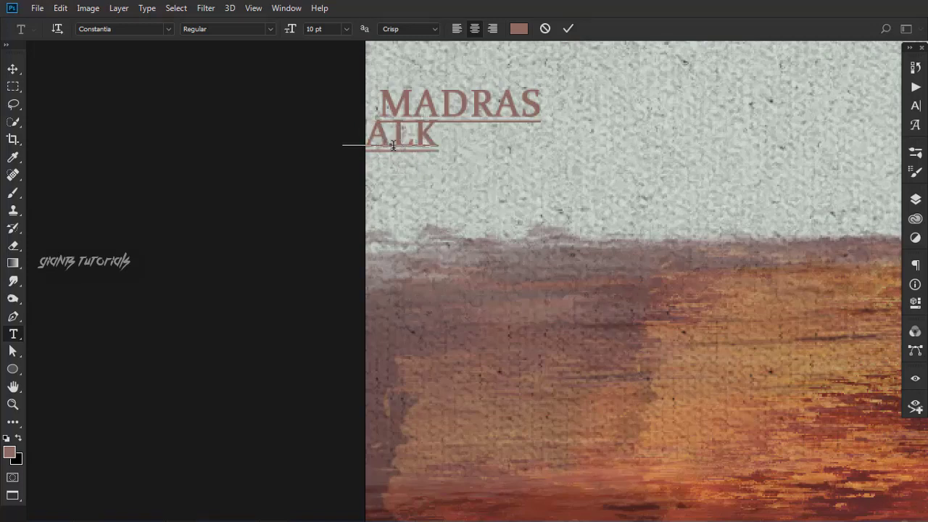
{"action": "type", "text": "I"}
{"action": "left_click", "coordinate": [399, 166]}
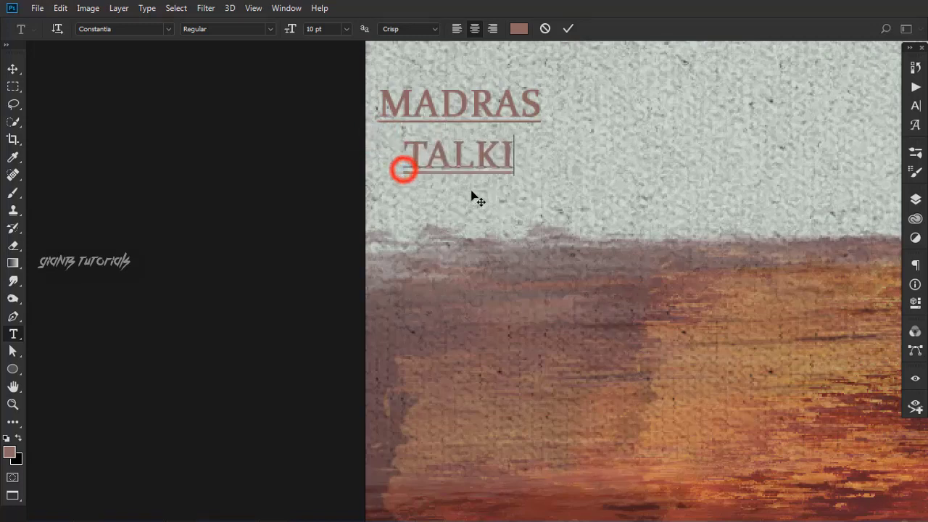
{"action": "type", "text": "es"}
{"action": "key", "text": "BackSpace"}
{"action": "key", "text": "BackSpace"}
{"action": "key", "text": "ctrl+Return"}
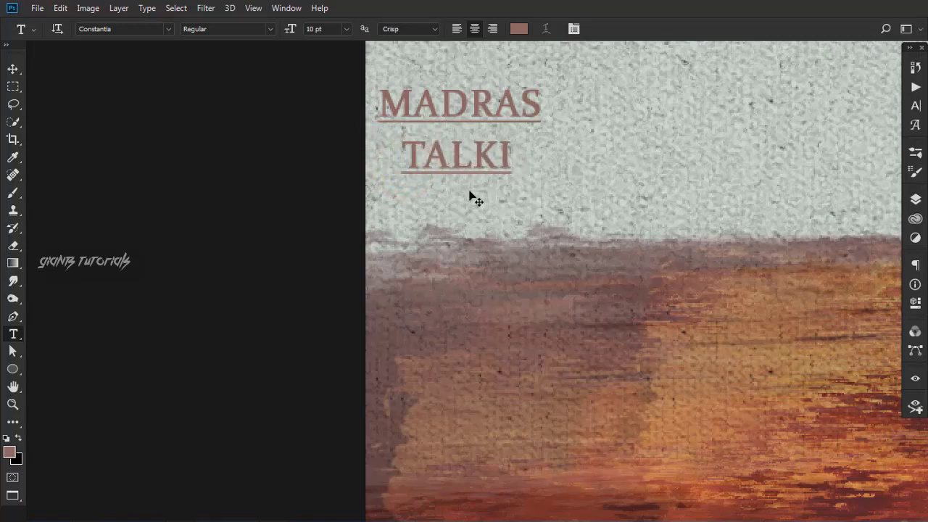
{"action": "type", "text": "e"}
{"action": "key", "text": "BackSpace"}
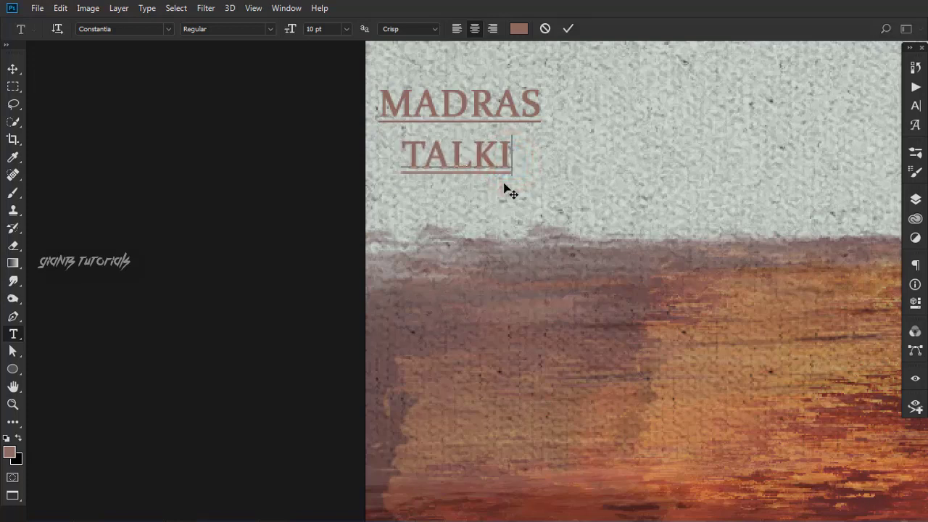
{"action": "type", "text": "ES"}
{"action": "key", "text": "ctrl+a"}
{"action": "left_click", "coordinate": [915, 105]}
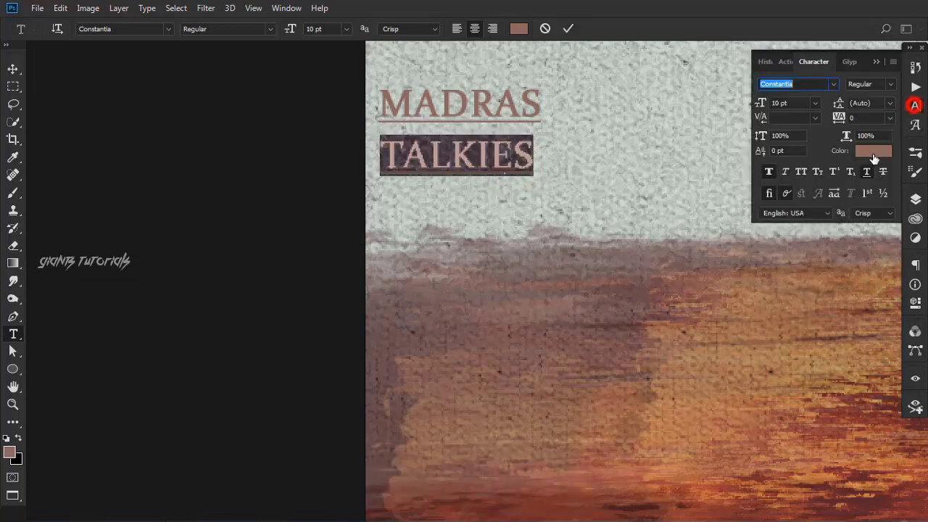
{"action": "left_click", "coordinate": [568, 29]}
- Nudge the TALKIES line up closer to MADRAS
{"action": "left_click", "coordinate": [500, 103]}
{"action": "key", "text": "ctrl+a"}
{"action": "left_click", "coordinate": [568, 28]}
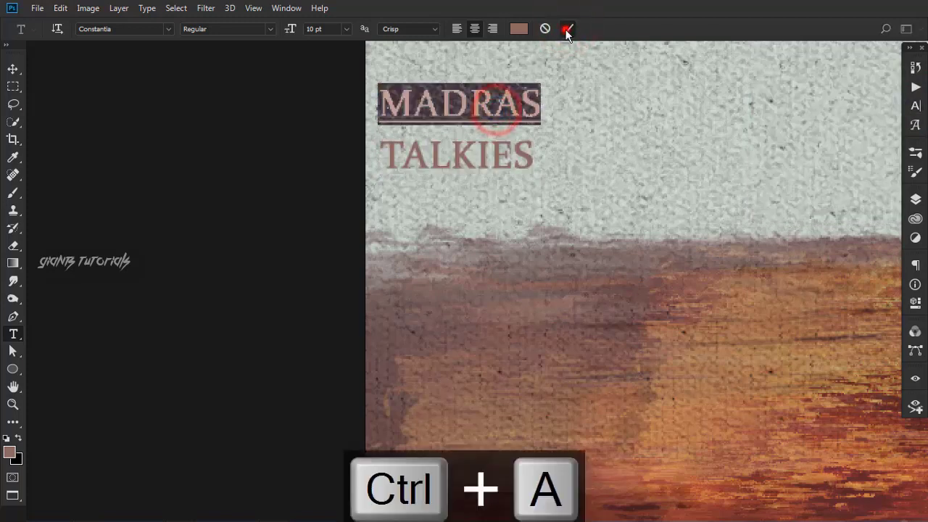
{"action": "key", "text": "v"}
{"action": "left_click", "coordinate": [501, 165]}
{"action": "key", "text": "Up"}
{"action": "key", "text": "Up"}
{"action": "key", "text": "Up"}
{"action": "key", "text": "Up"}
{"action": "key", "text": "Up"}
{"action": "key", "text": "Up"}
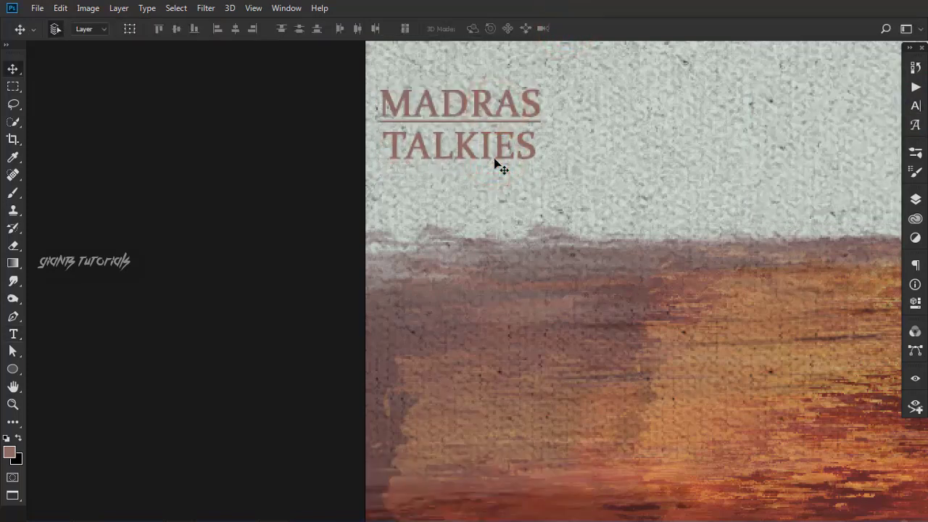
- Colour the MADRAS text white
{"action": "key", "text": "t"}
{"action": "left_click", "coordinate": [469, 108]}
{"action": "left_click", "coordinate": [519, 28]}
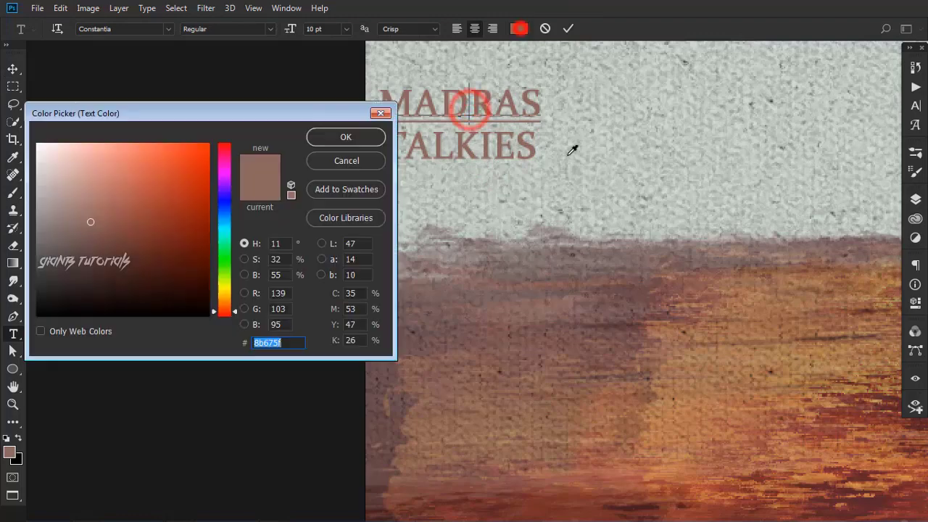
{"action": "left_click", "coordinate": [68, 166]}
{"action": "left_click", "coordinate": [367, 143]}
{"action": "left_click", "coordinate": [457, 107]}
{"action": "key", "text": "ctrl+a"}
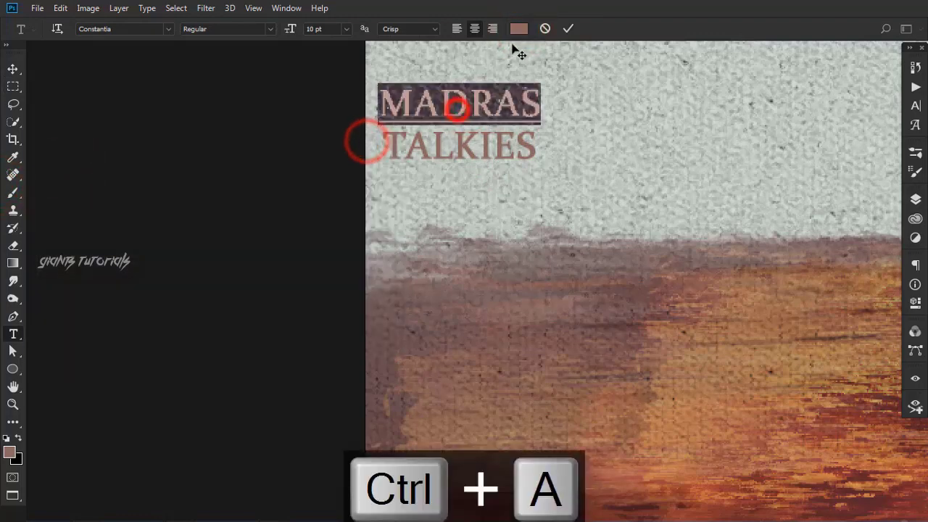
{"action": "left_click", "coordinate": [519, 28]}
{"action": "left_click", "coordinate": [89, 172]}
{"action": "left_click", "coordinate": [344, 136]}
{"action": "left_click", "coordinate": [568, 28]}
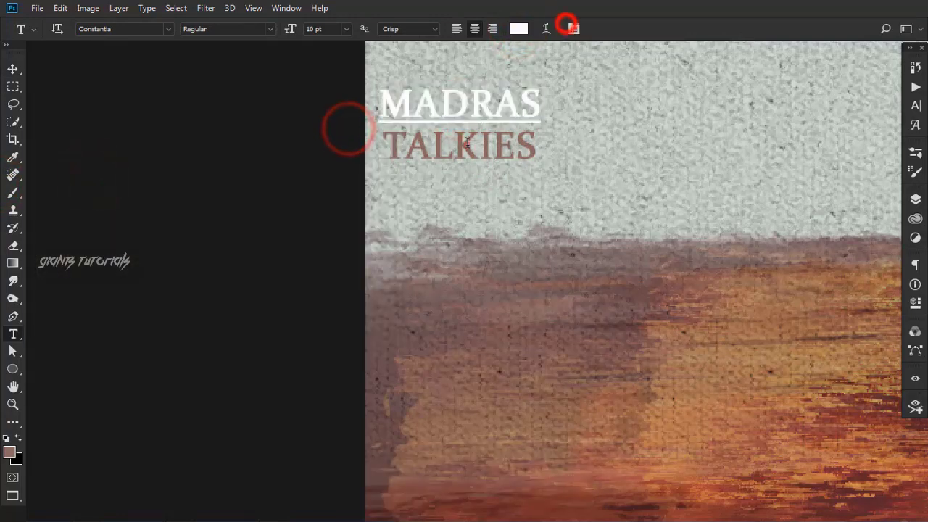
- Colour the TALKIES text white
{"action": "left_click", "coordinate": [466, 144]}
{"action": "key", "text": "ctrl+a"}
{"action": "left_click", "coordinate": [520, 28]}
{"action": "left_click", "coordinate": [46, 156]}
{"action": "left_click", "coordinate": [348, 134]}
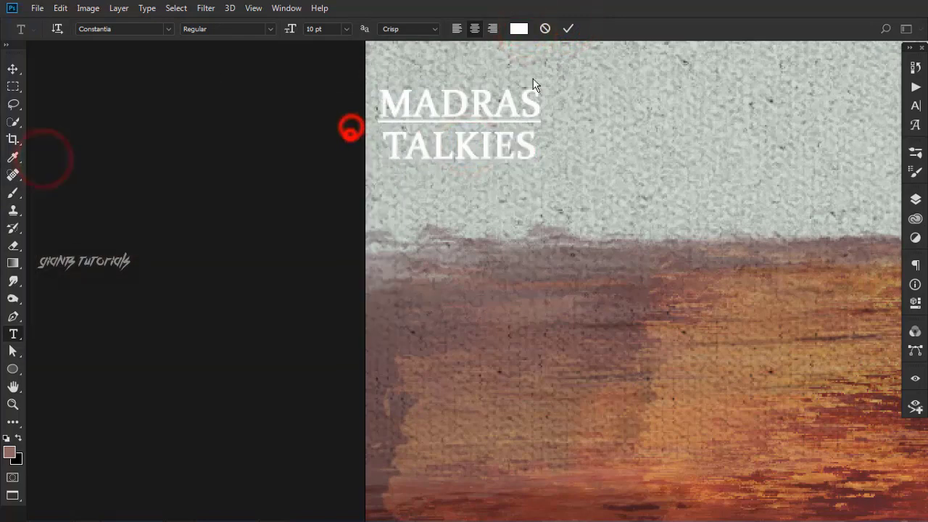
{"action": "left_click", "coordinate": [568, 29]}
- Select both MADRAS and TALKIES layers and scale them up to about 152%
{"action": "key", "text": "v"}
{"action": "key", "text": "ctrl+0"}
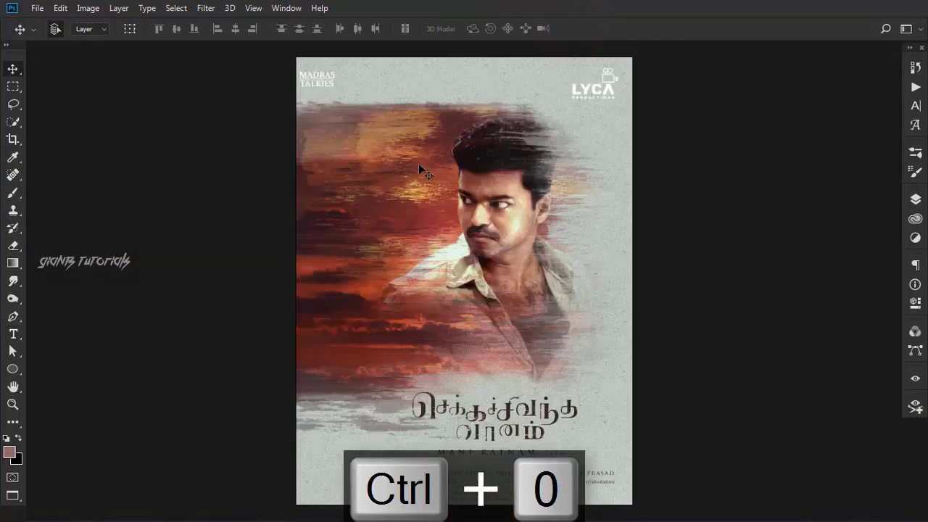
{"action": "left_click", "coordinate": [915, 199]}
{"action": "left_click", "coordinate": [733, 217], "text": "shift"}
{"action": "key", "text": "ctrl+t"}
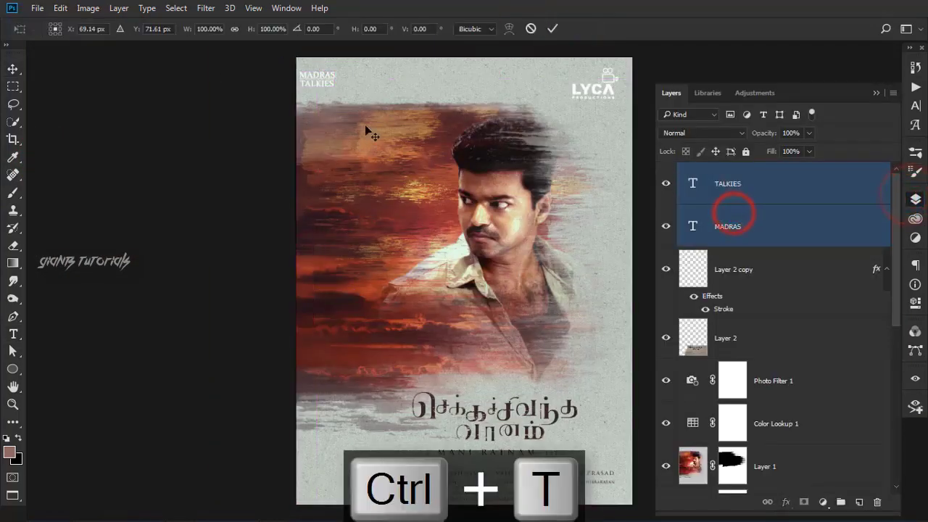
{"action": "mouse_move", "coordinate": [325, 78]}
{"action": "left_mouse_down"}
{"action": "mouse_move", "coordinate": [355, 116]}
{"action": "mouse_move", "coordinate": [428, 142]}
{"action": "left_mouse_up"}
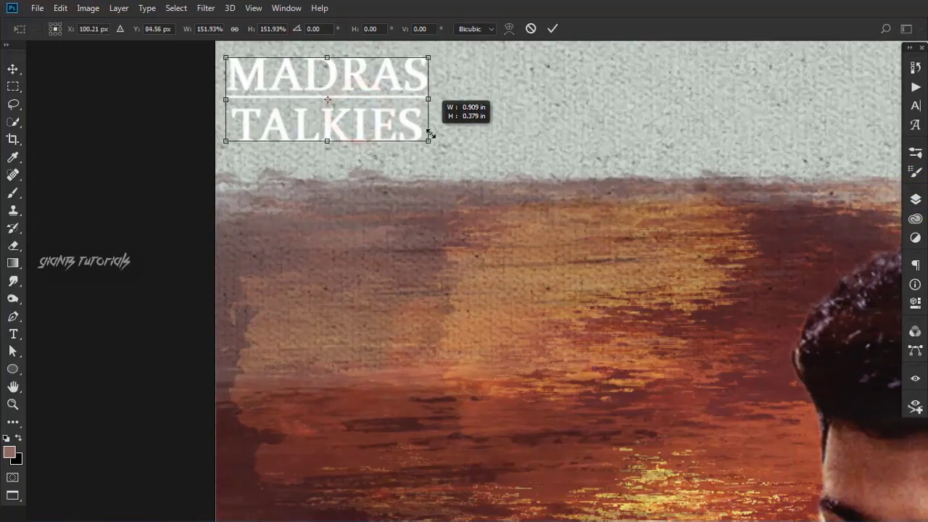
{"action": "double_click", "coordinate": [363, 105]}
{"action": "key", "text": "ctrl+0"}
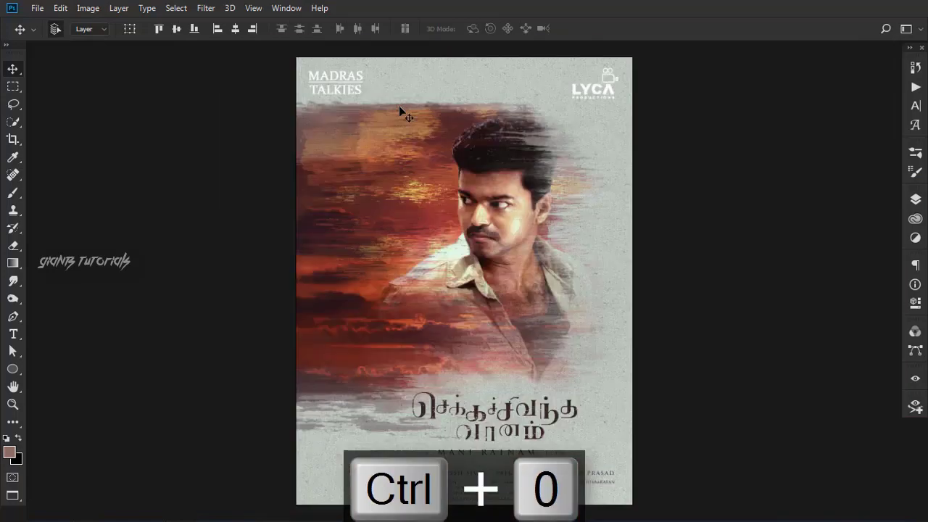
{"action": "key", "text": "ctrl+t"}
{"action": "double_click", "coordinate": [359, 95]}
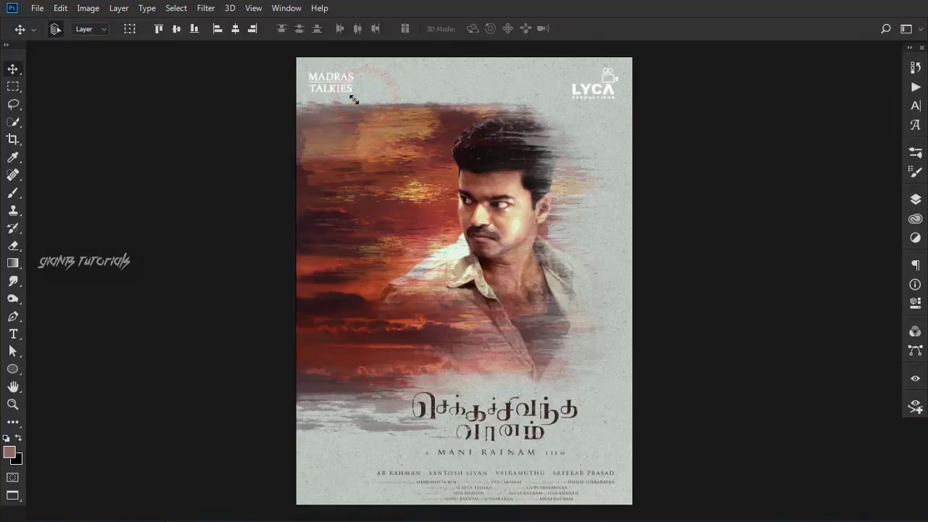
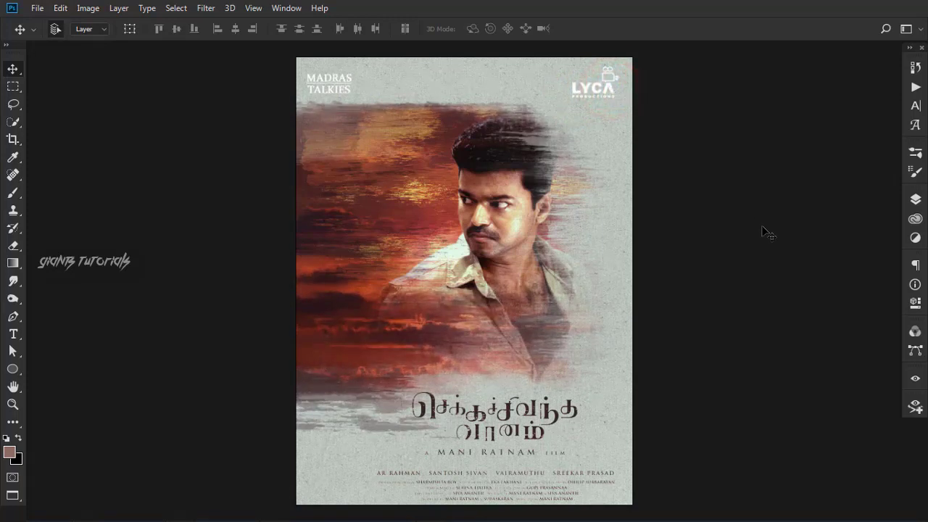
- Crop the poster slightly tighter along its left edge and fit it on screen
{"action": "key", "text": "c"}
{"action": "left_click_drag", "start_coordinate": [296, 279], "coordinate": [300, 278]}
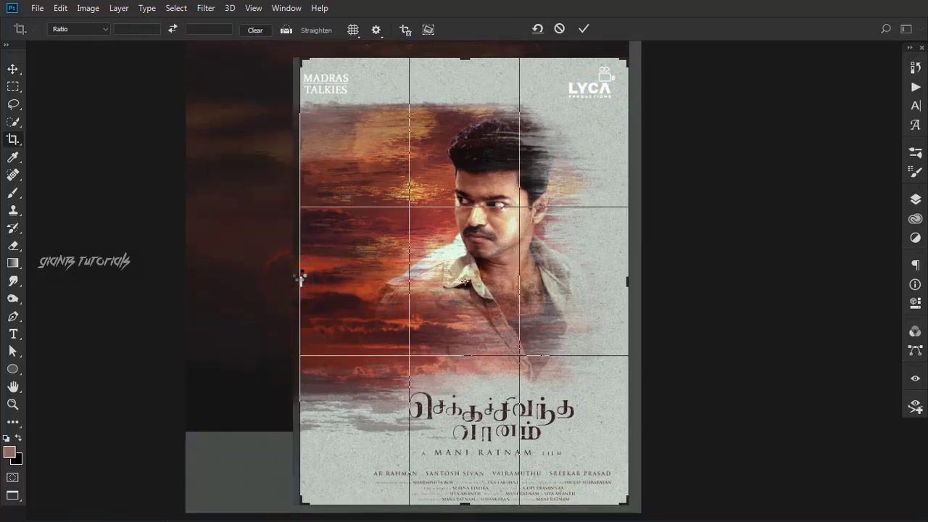
{"action": "key", "text": "Return"}
{"action": "key", "text": "ctrl+0"}
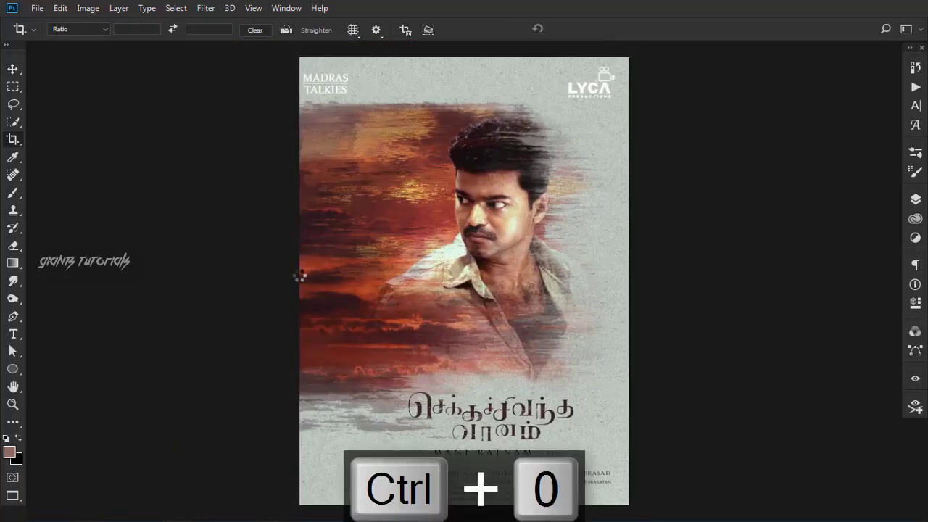
{"action": "key", "text": "v"}
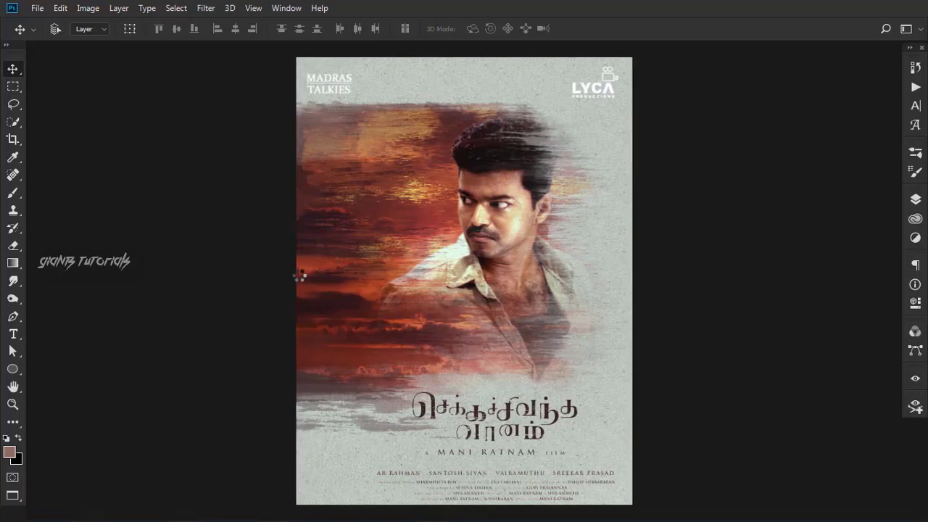
{"action": "key", "text": "ctrl+0"}
{"action": "key", "text": "t"}
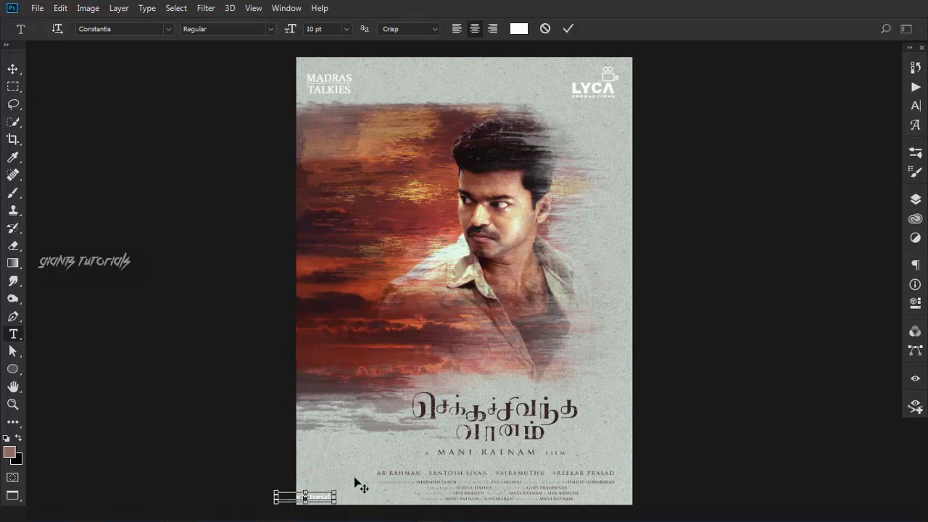
- Set the watermark text to the Kill The Noise font with 360 letter spacing
{"action": "key", "text": "ctrl+a"}
{"action": "type", "text": "k"}
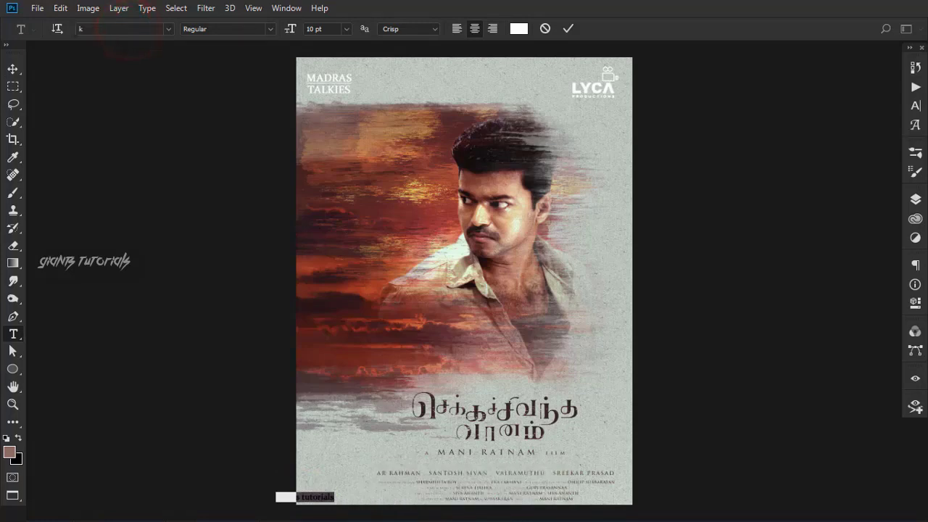
{"action": "type", "text": "il"}
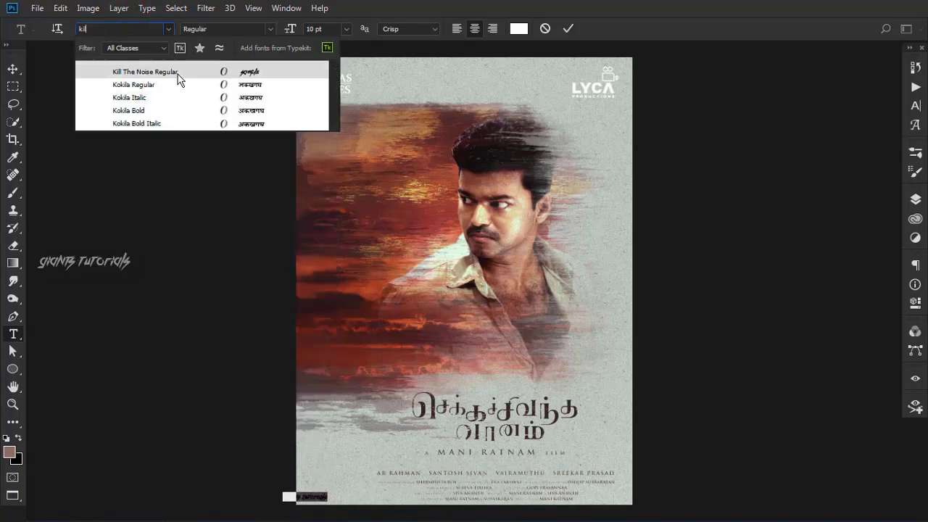
{"action": "left_click", "coordinate": [178, 72]}
{"action": "left_click", "coordinate": [915, 106]}
{"action": "left_click_drag", "start_coordinate": [839, 121], "coordinate": [537, 49]}
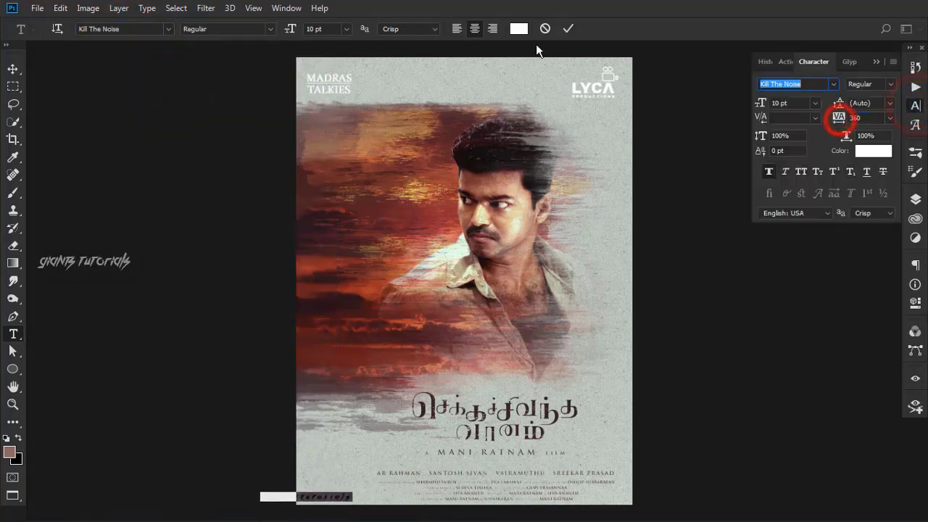
{"action": "left_click", "coordinate": [568, 28]}
- Slide the small text right along the poster bottom and colour it black
{"action": "key", "text": "v"}
{"action": "left_click_drag", "start_coordinate": [330, 498], "coordinate": [373, 500]}
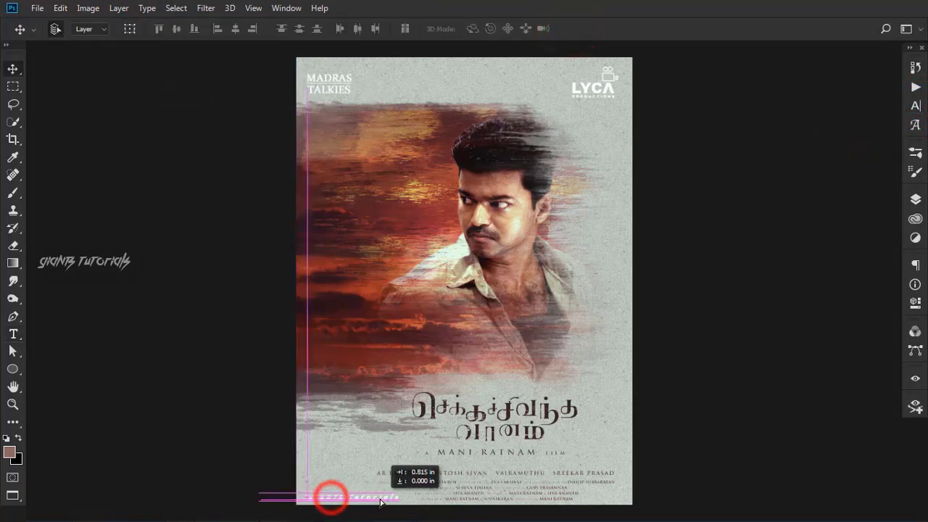
{"action": "double_click", "coordinate": [373, 499]}
{"action": "key", "text": "ctrl+a"}
{"action": "left_click", "coordinate": [518, 28]}
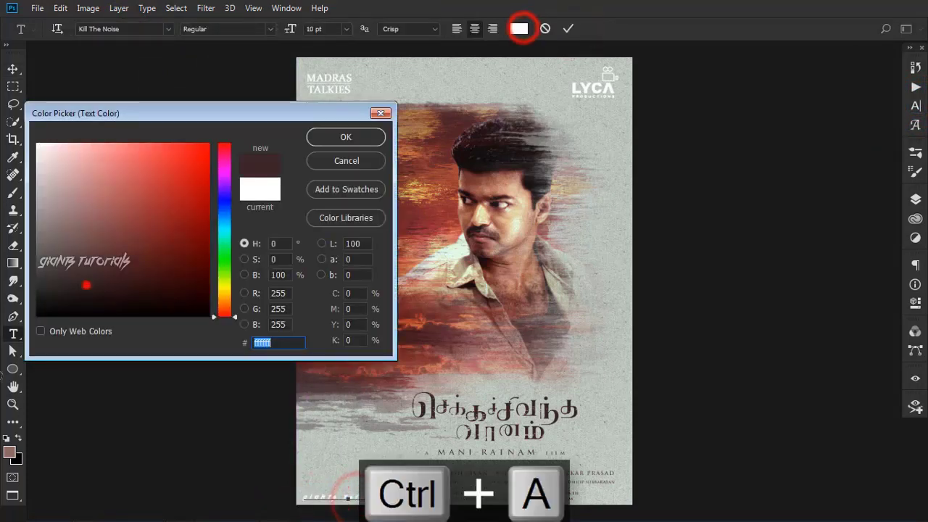
{"action": "left_click_drag", "start_coordinate": [86, 285], "coordinate": [36, 317]}
{"action": "left_click", "coordinate": [346, 138]}
- Move the text up to the middle of the poster and reselect its characters
{"action": "key", "text": "v"}
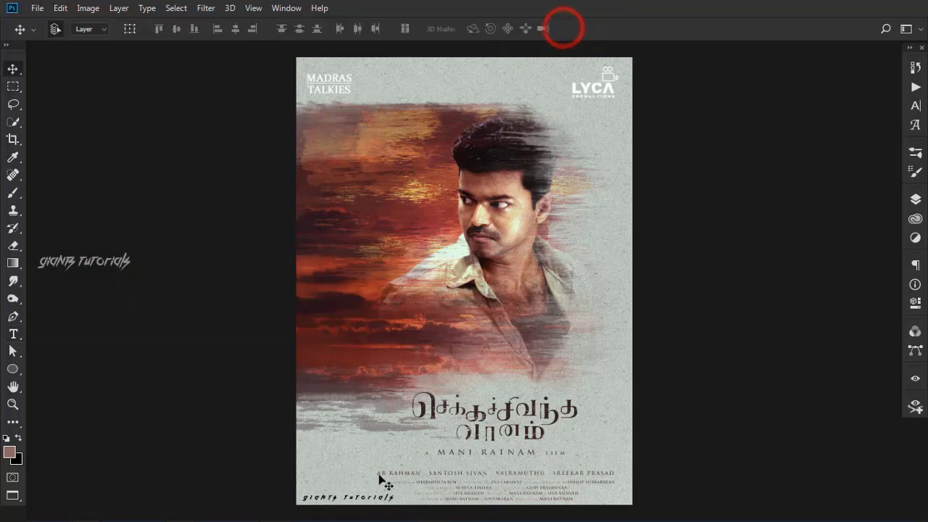
{"action": "left_click_drag", "start_coordinate": [364, 496], "coordinate": [495, 323]}
{"action": "key", "text": "t"}
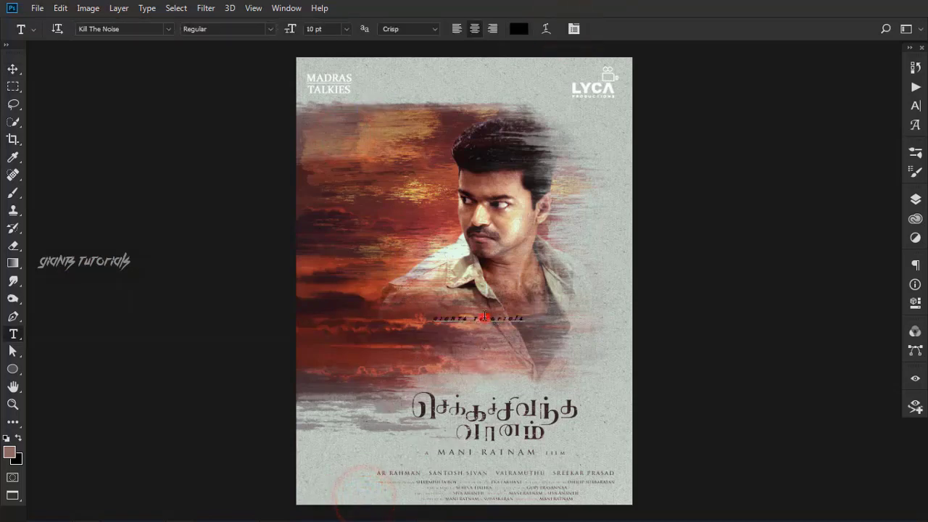
{"action": "left_click", "coordinate": [482, 317]}
{"action": "key", "text": "ctrl+a"}
- Make the text white, 15 pt, 125% vertical scale and 460 tracking
{"action": "left_click", "coordinate": [915, 106]}
{"action": "left_click", "coordinate": [877, 150]}
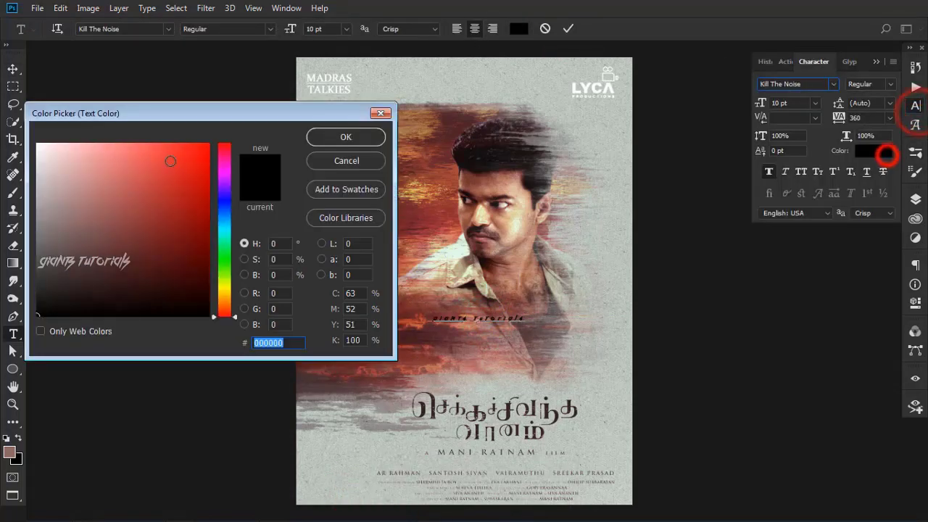
{"action": "left_click", "coordinate": [104, 182]}
{"action": "left_click", "coordinate": [339, 141]}
{"action": "left_click_drag", "start_coordinate": [761, 138], "coordinate": [780, 138]}
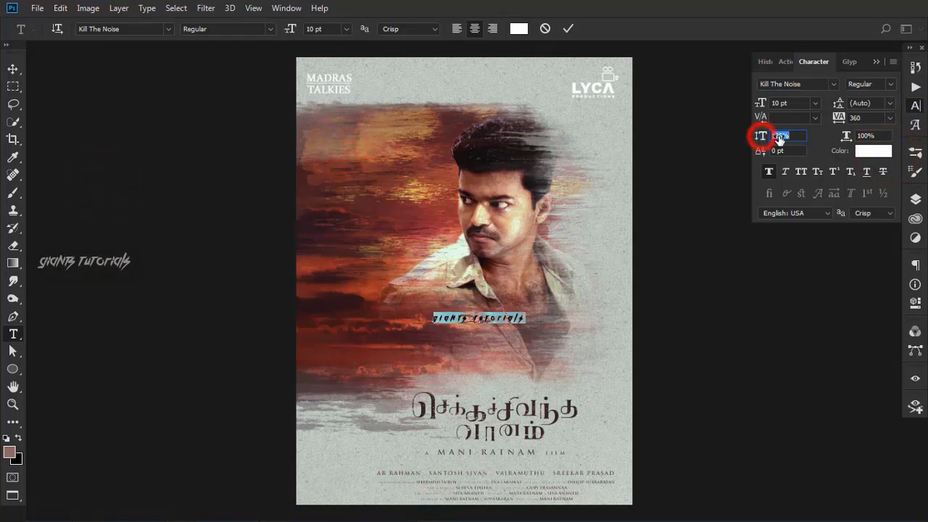
{"action": "left_click_drag", "start_coordinate": [839, 118], "coordinate": [846, 117]}
{"action": "left_click_drag", "start_coordinate": [760, 103], "coordinate": [776, 104]}
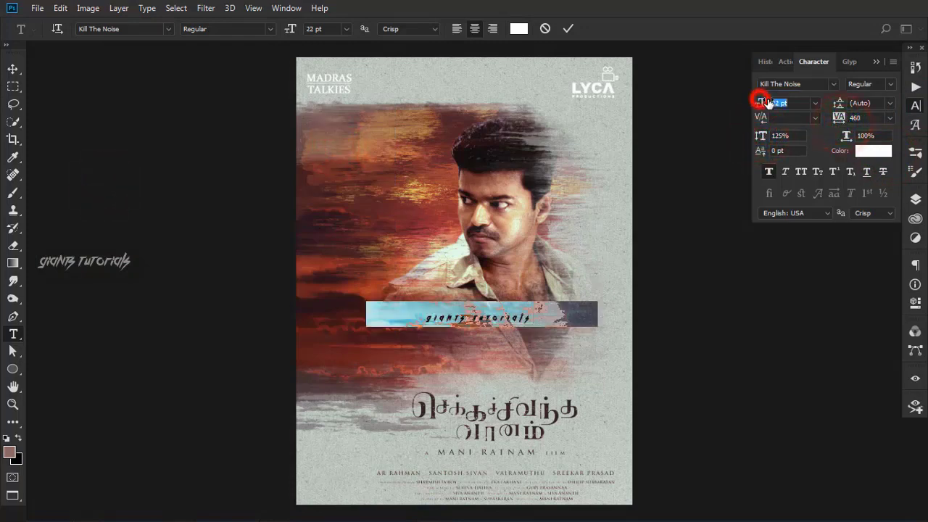
{"action": "left_click", "coordinate": [567, 29]}
{"action": "key", "text": "v"}
{"action": "left_click", "coordinate": [915, 200]}
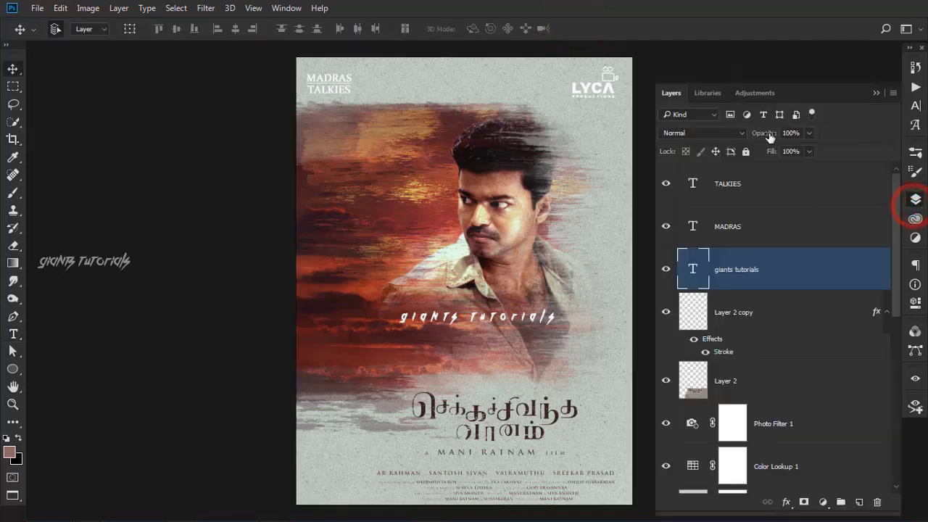
- Lower the watermark layer to 30% opacity and move the text lower on the poster
{"action": "left_click_drag", "start_coordinate": [767, 133], "coordinate": [722, 136]}
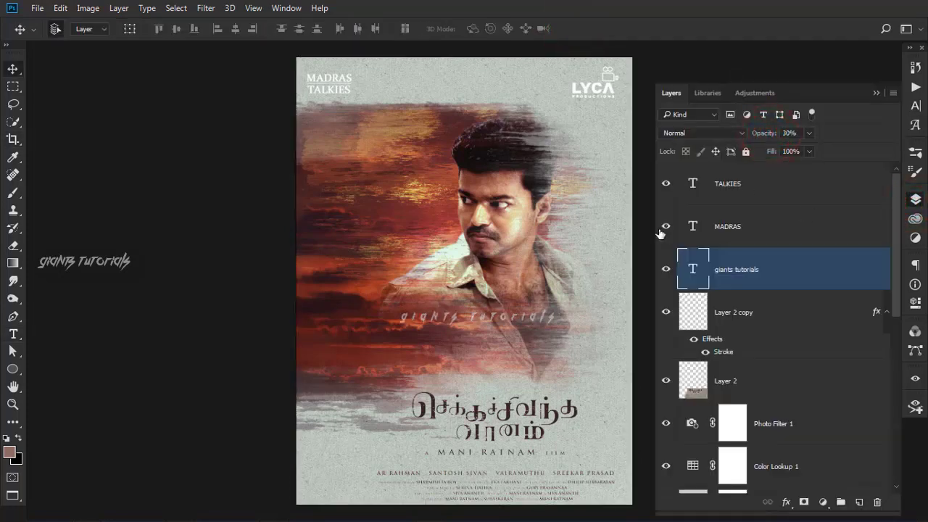
{"action": "key", "text": "ctrl+t"}
{"action": "mouse_move", "coordinate": [511, 319]}
{"action": "left_mouse_down"}
{"action": "mouse_move", "coordinate": [509, 299]}
{"action": "mouse_move", "coordinate": [506, 356]}
{"action": "left_mouse_up"}
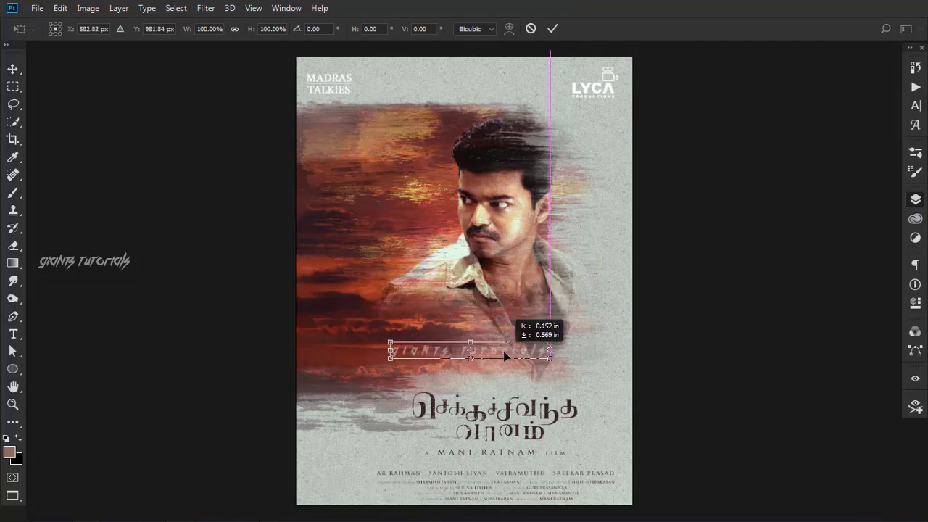
{"action": "key", "text": "Return"}
- Set the watermark to Overlay at 100% opacity, nudge it, and duplicate it with 48% fill
{"action": "left_click", "coordinate": [916, 199]}
{"action": "left_click", "coordinate": [765, 133]}
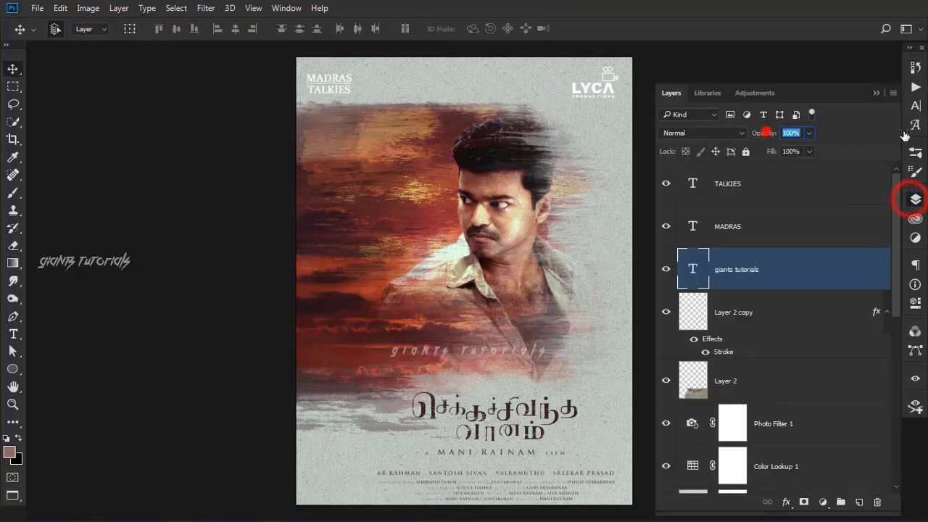
{"action": "left_click", "coordinate": [698, 138]}
{"action": "left_click", "coordinate": [670, 266]}
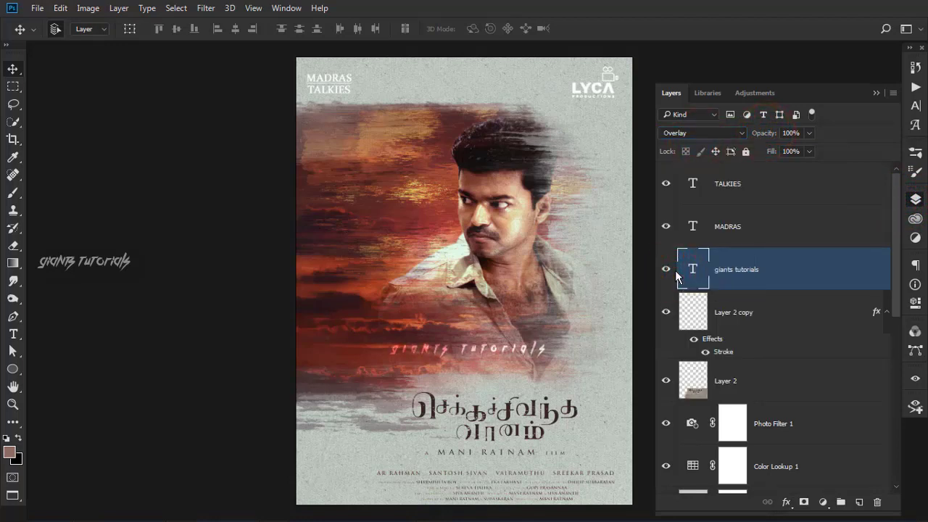
{"action": "key", "text": "shift+Right"}
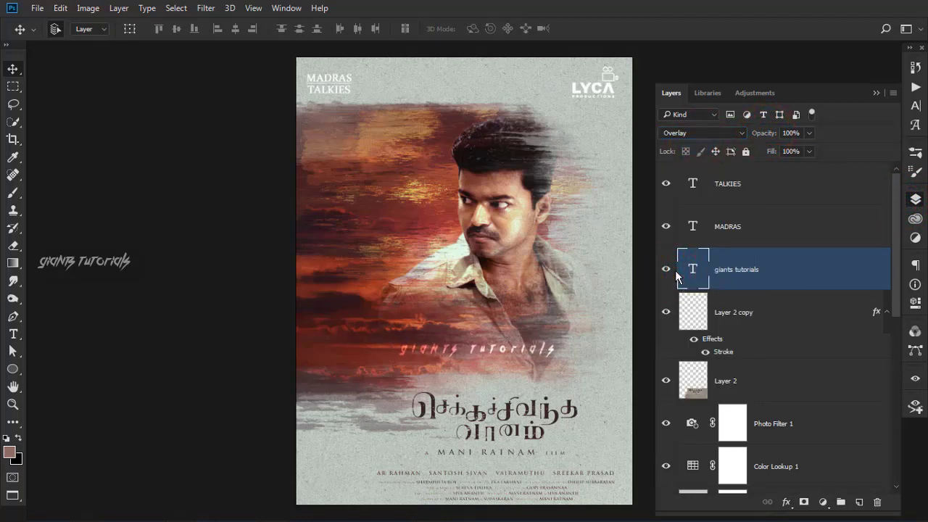
{"action": "key", "text": "shift+Down"}
{"action": "key", "text": "ctrl+j"}
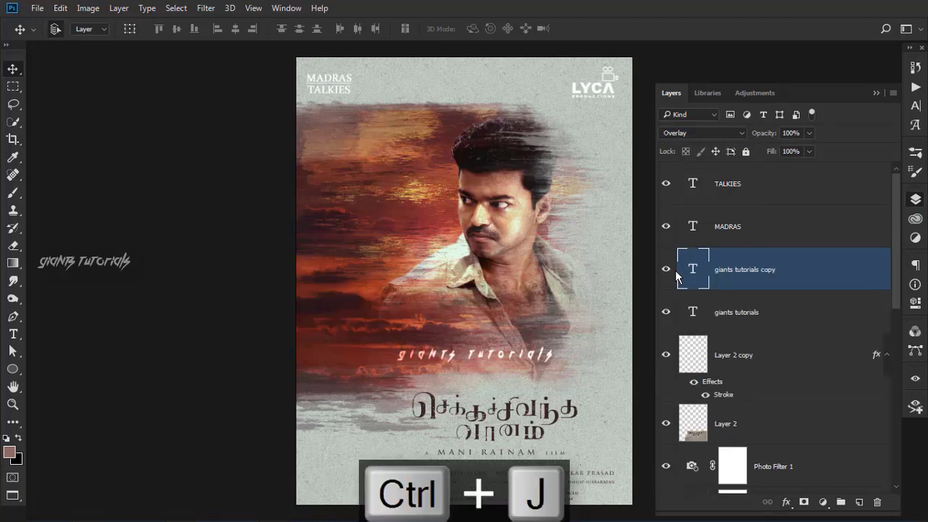
{"action": "left_click_drag", "start_coordinate": [770, 151], "coordinate": [738, 154]}
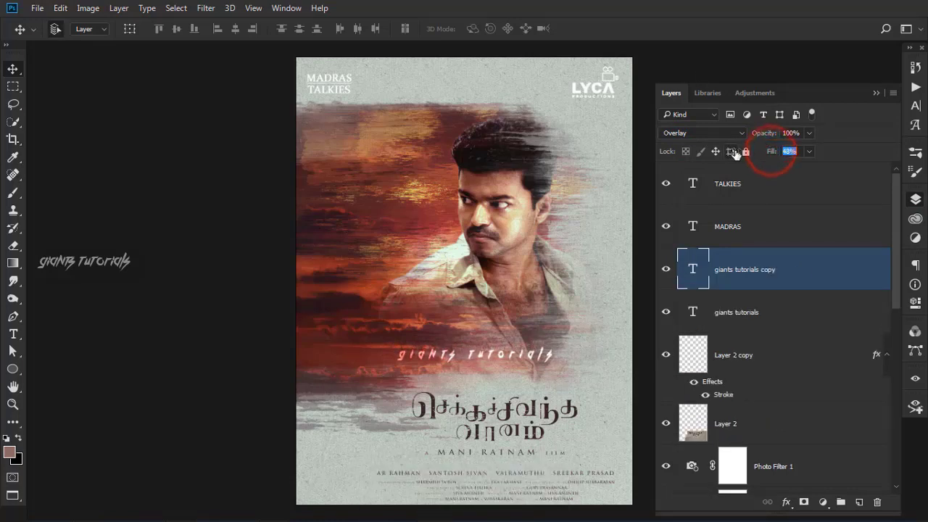
- Save a JPEG copy named 'chikka chivantha vannam vijay version.jpg', replacing the old file and accepting default quality
{"action": "key", "text": "ctrl+shift+s"}
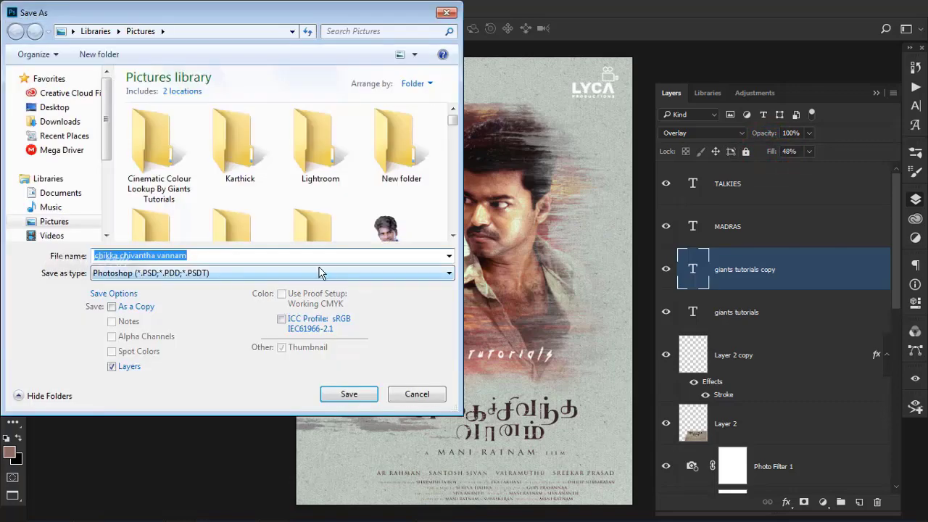
{"action": "left_click", "coordinate": [290, 273]}
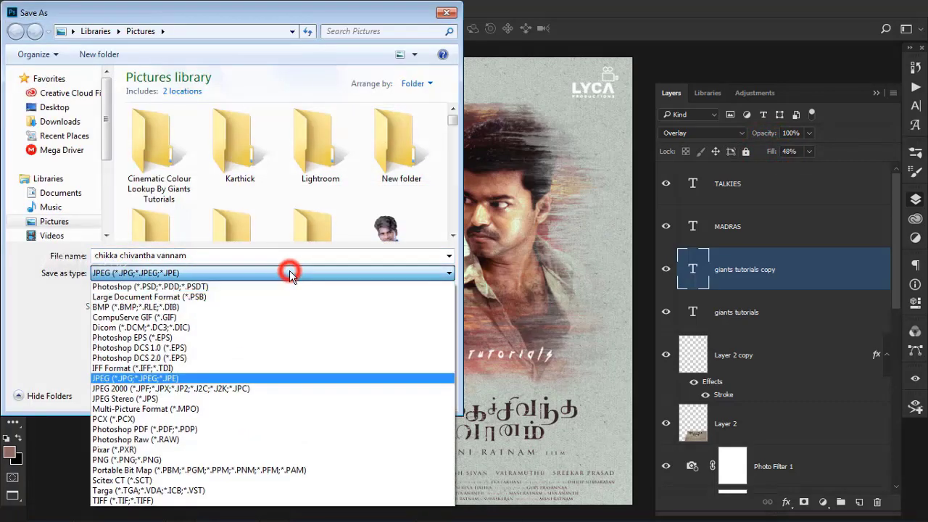
{"action": "left_click", "coordinate": [210, 378]}
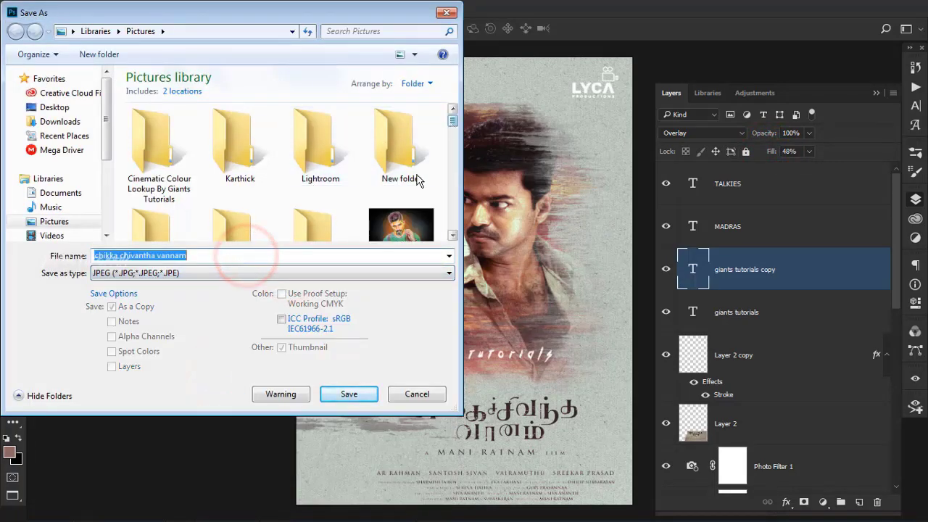
{"action": "key", "text": "End"}
{"action": "type", "text": "vijay version"}
{"action": "key", "text": "Return"}
{"action": "key", "text": "Left"}
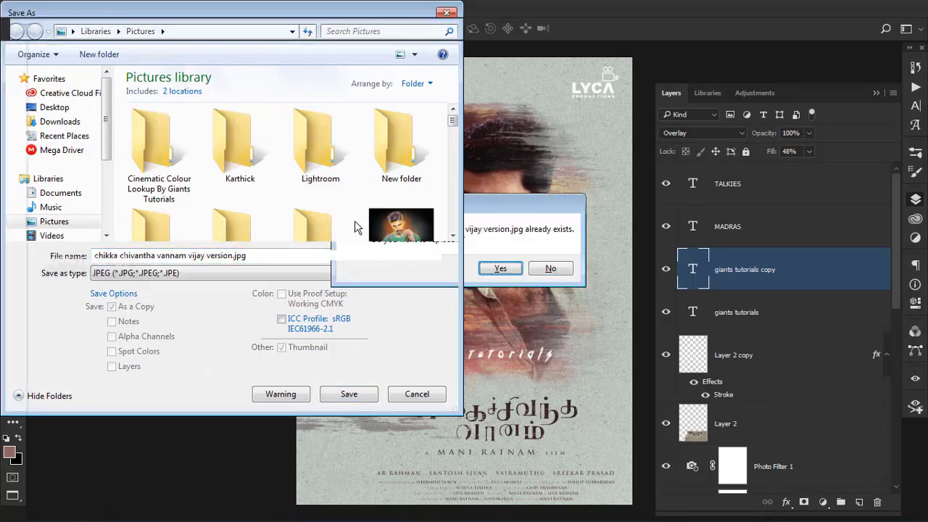
{"action": "key", "text": "Return"}
{"action": "left_click", "coordinate": [538, 127]}
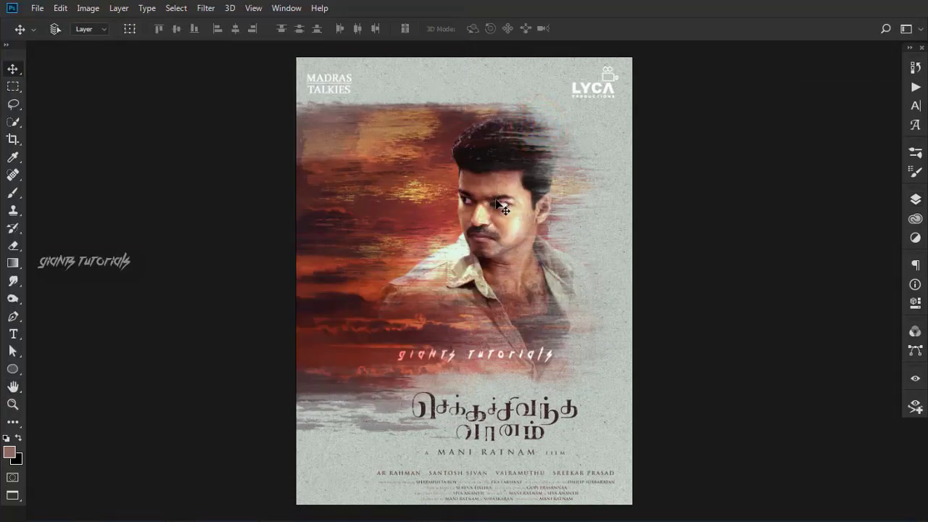